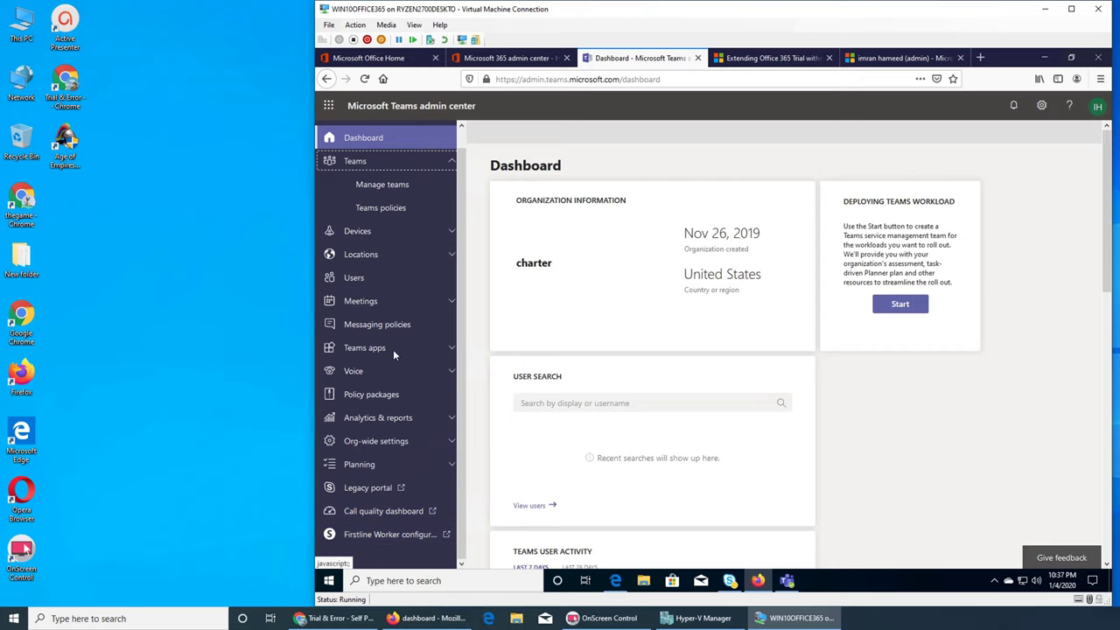
# Create a public team named Sales with the description "Sales team"
pyautogui.click(378, 182)
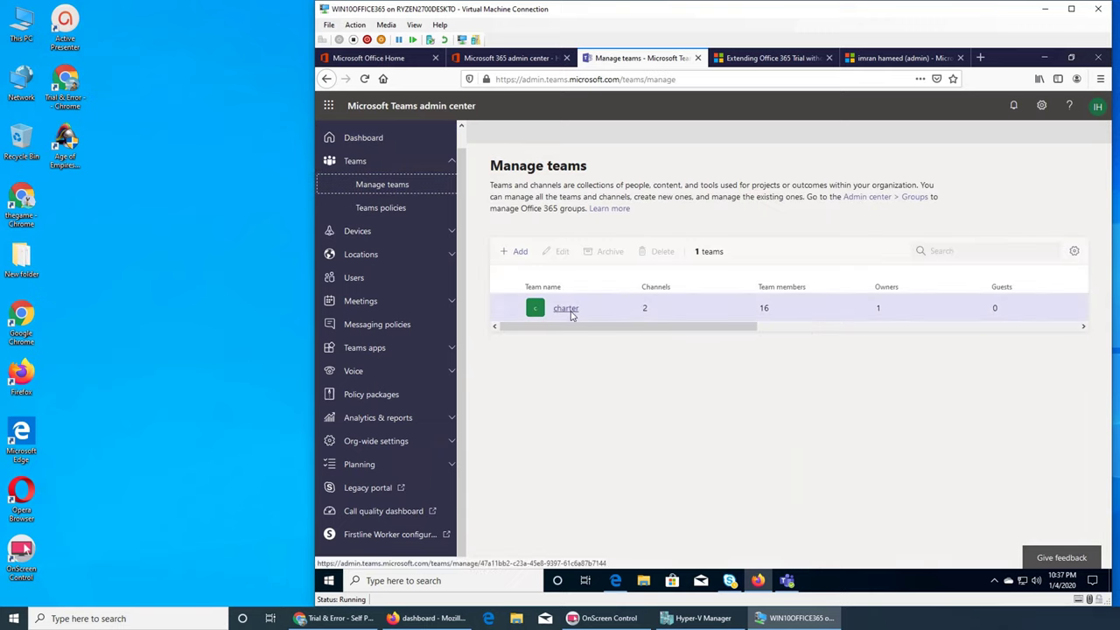
pyautogui.click(513, 254)
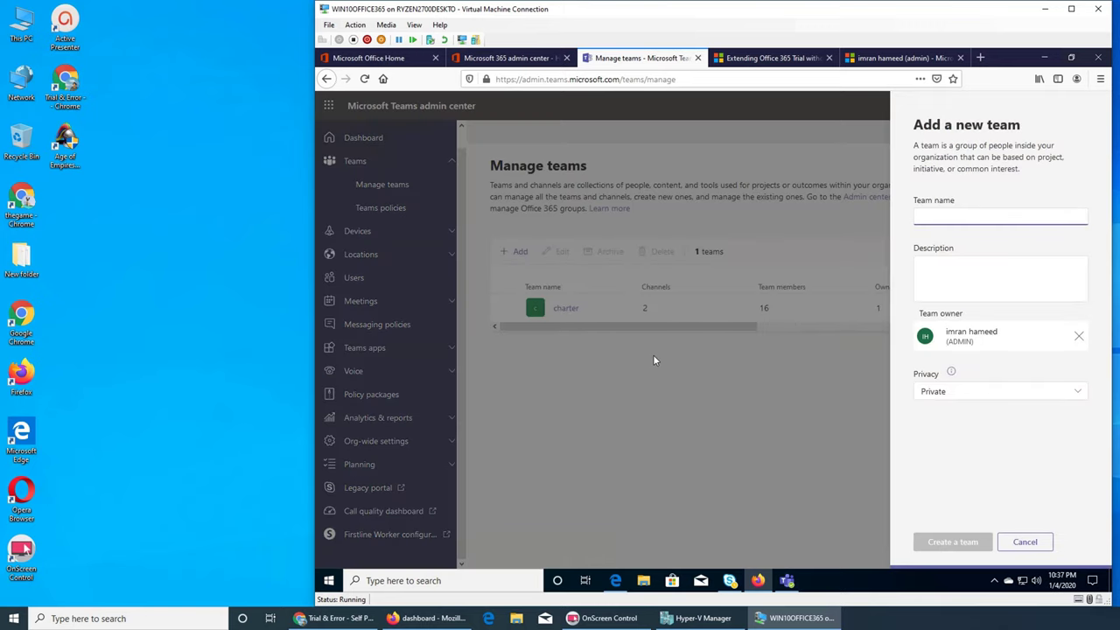
pyautogui.write('Sales')
pyautogui.press('Tab')
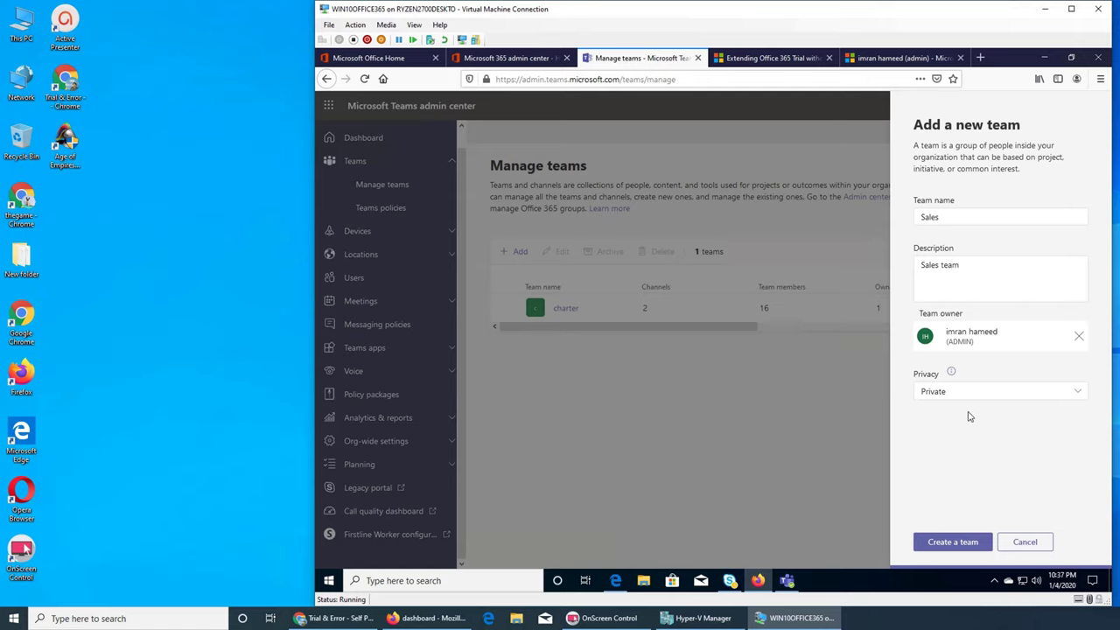
pyautogui.click(1058, 393)
pyautogui.click(960, 436)
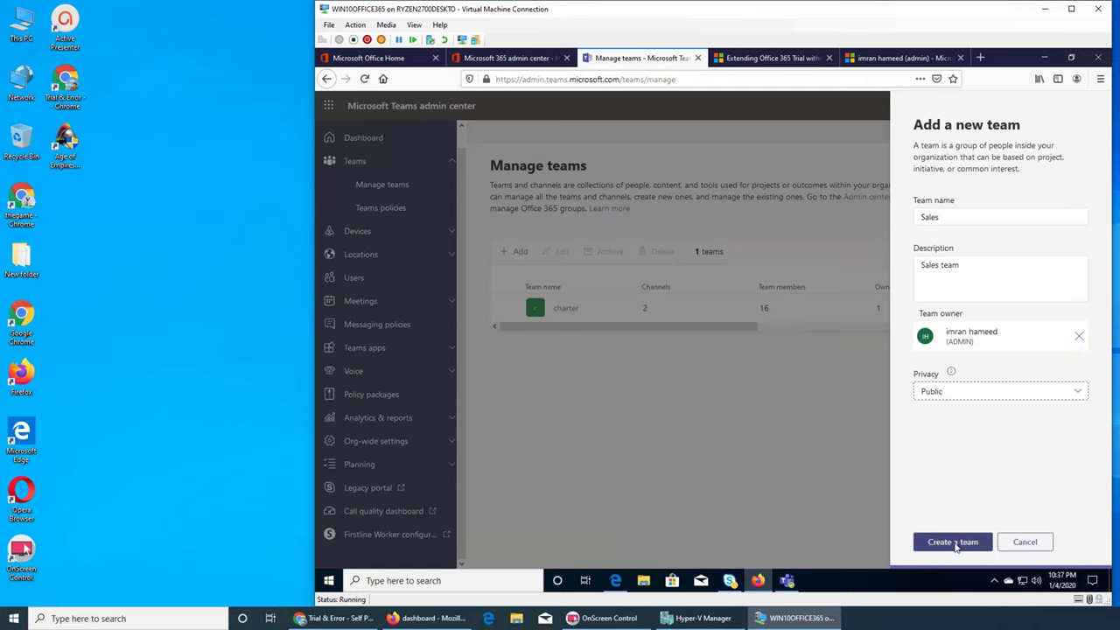
pyautogui.click(952, 543)
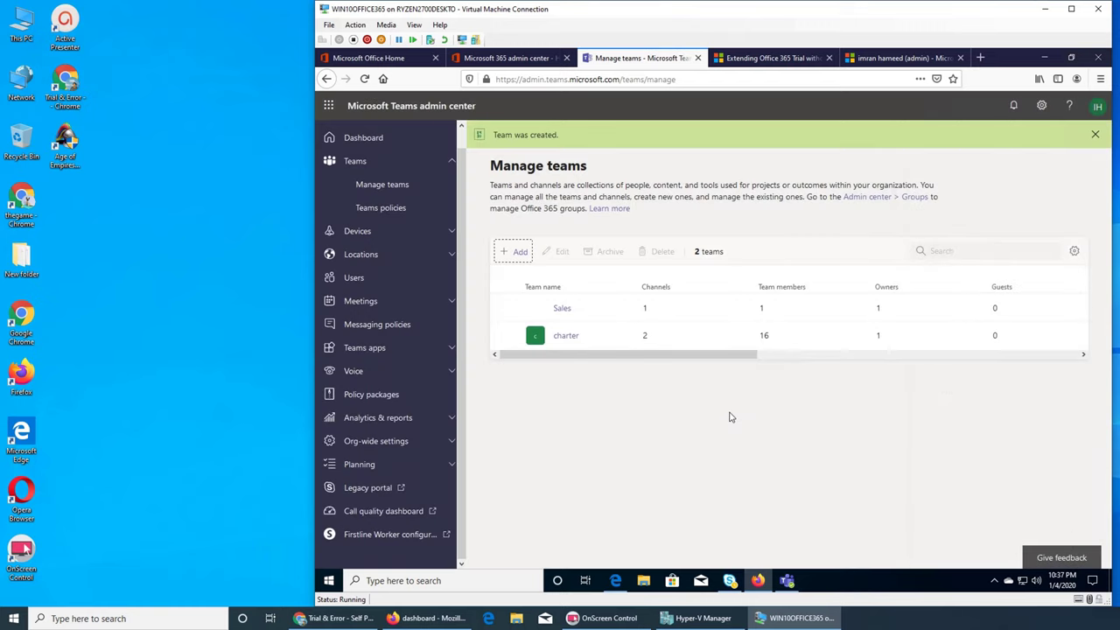
# Create a private team named IT with the description "IT department"
pyautogui.click(517, 252)
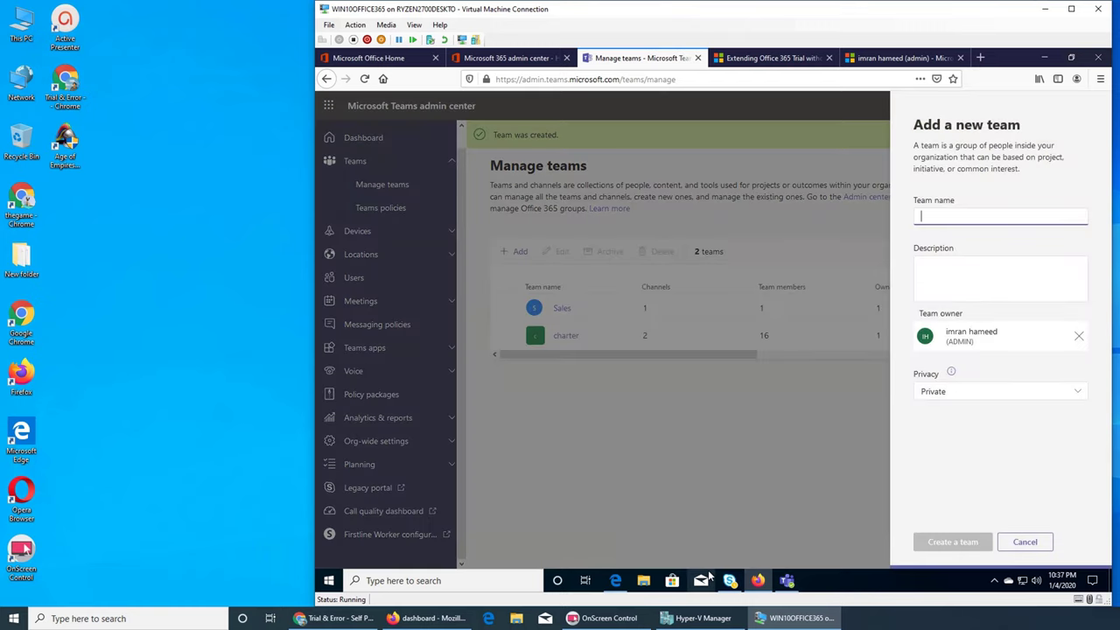
pyautogui.write('IT')
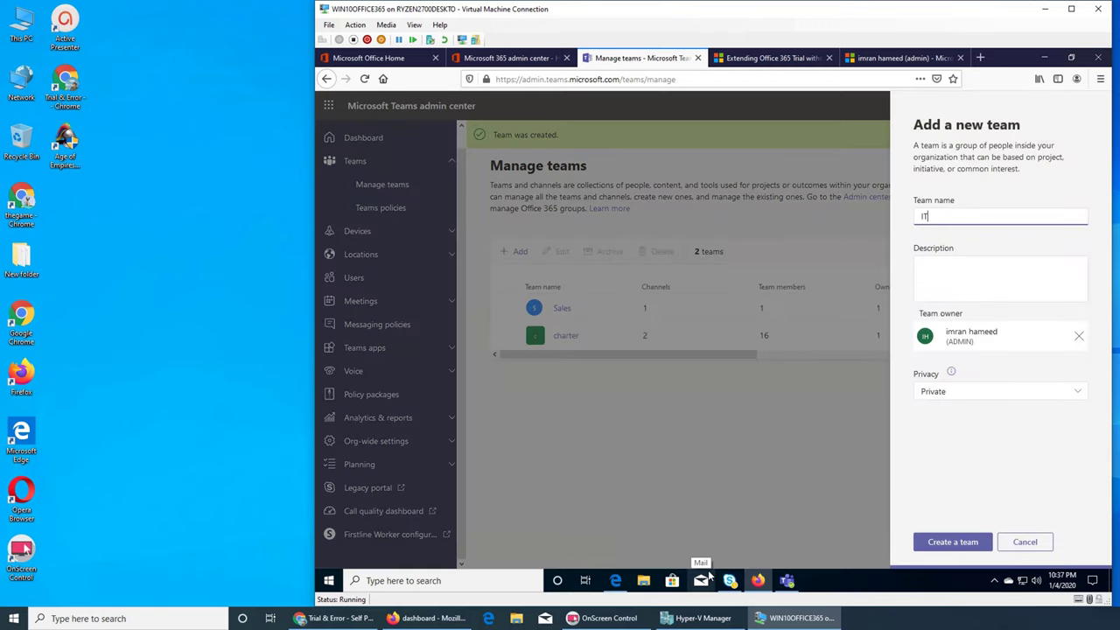
pyautogui.click(998, 282)
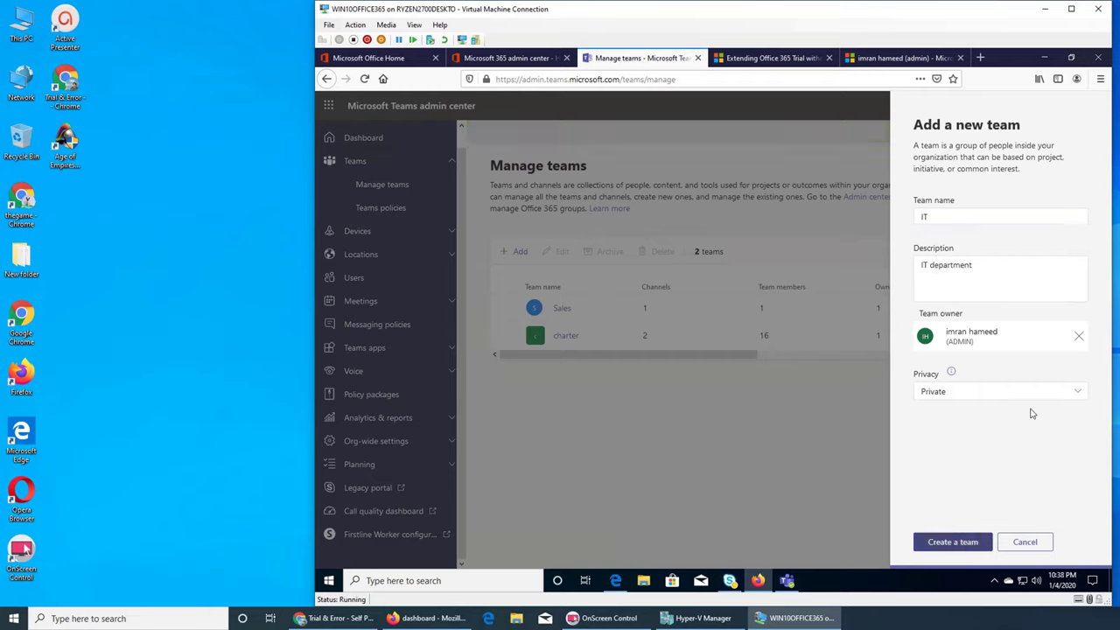
pyautogui.click(952, 542)
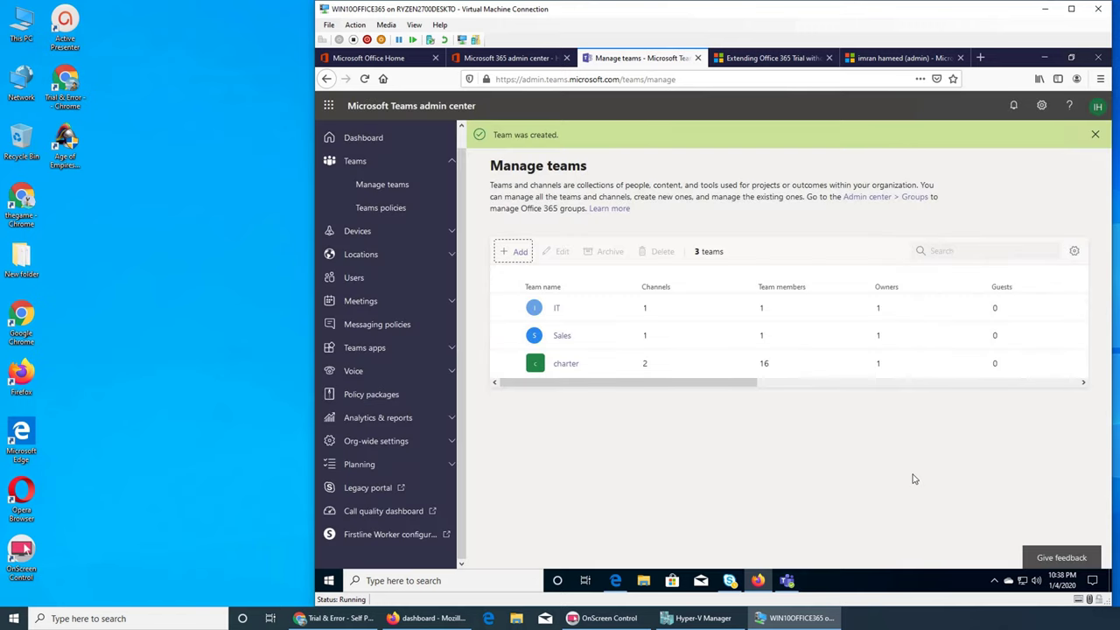
# Create a private team named Desktop Support without a description
pyautogui.click(521, 256)
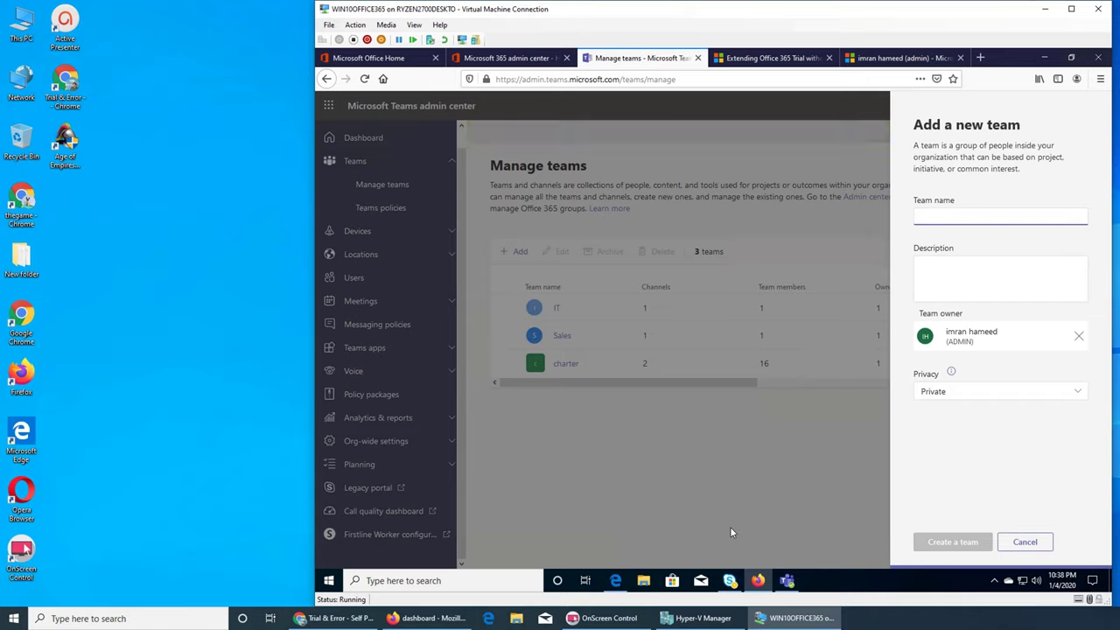
pyautogui.write('Desktop Support')
pyautogui.click(953, 542)
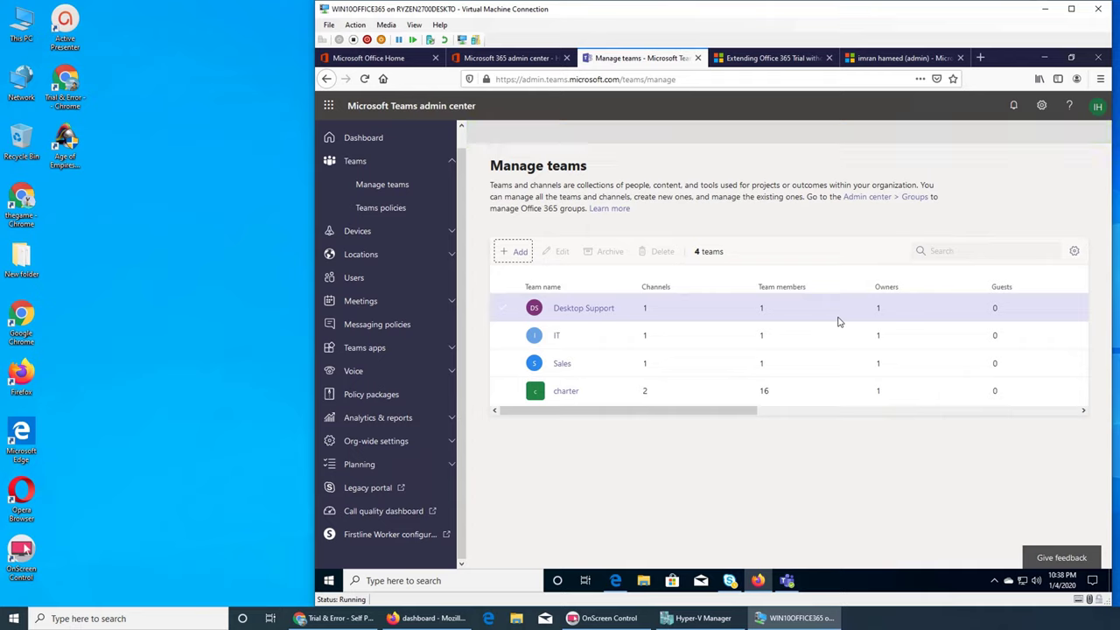
# Review the Desktop Support team's conversation and channel permissions, then close its edit form without changes and deselect the team
pyautogui.click(632, 320)
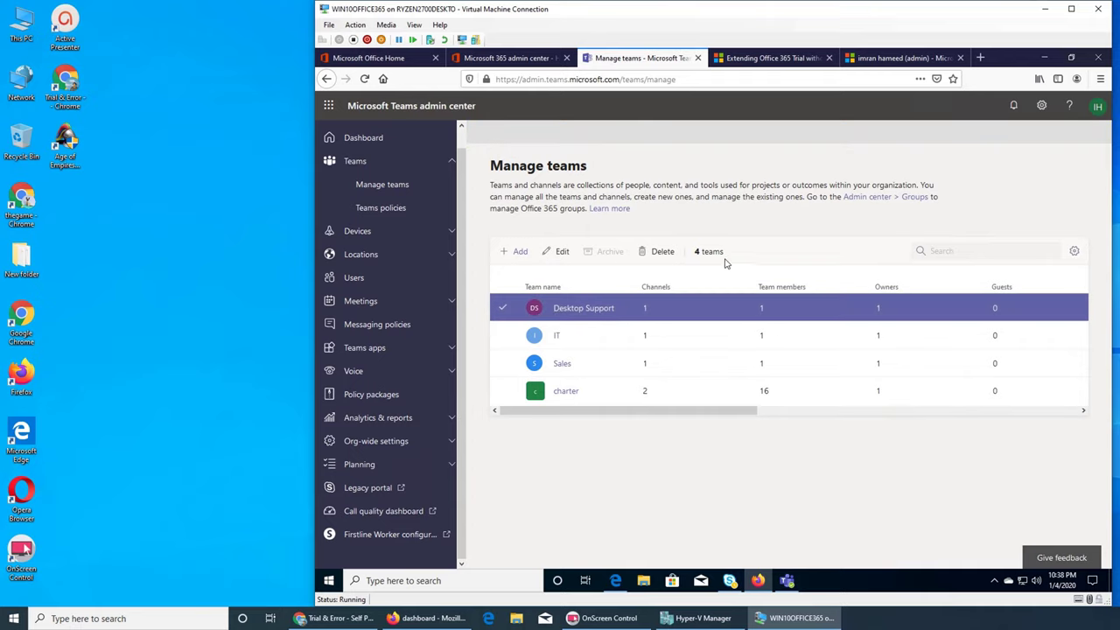
pyautogui.click(559, 252)
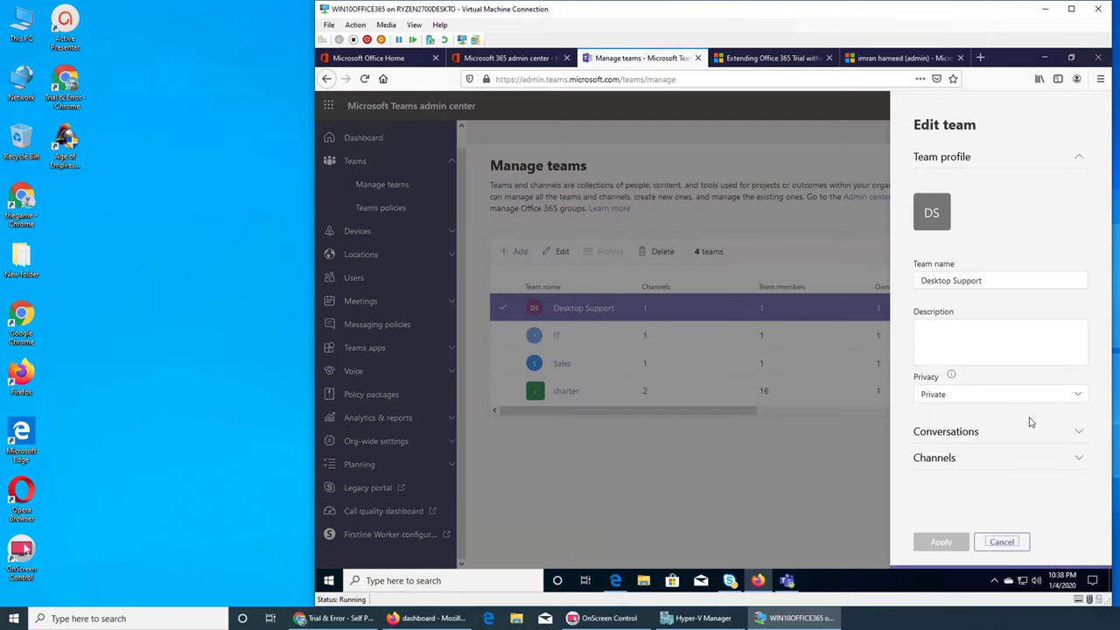
pyautogui.click(968, 430)
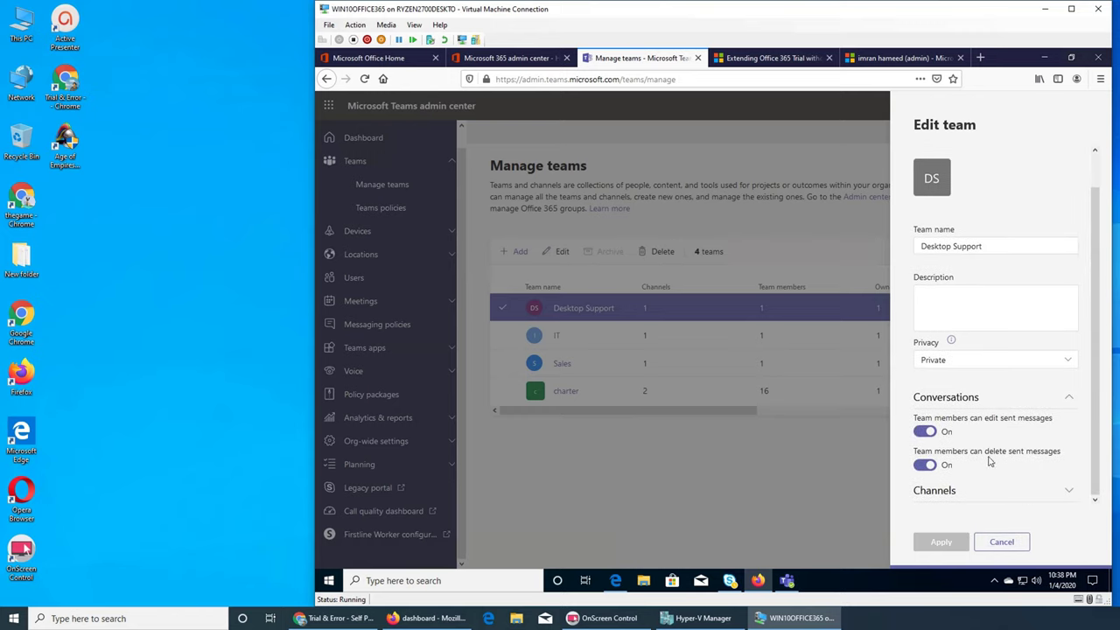
pyautogui.click(966, 497)
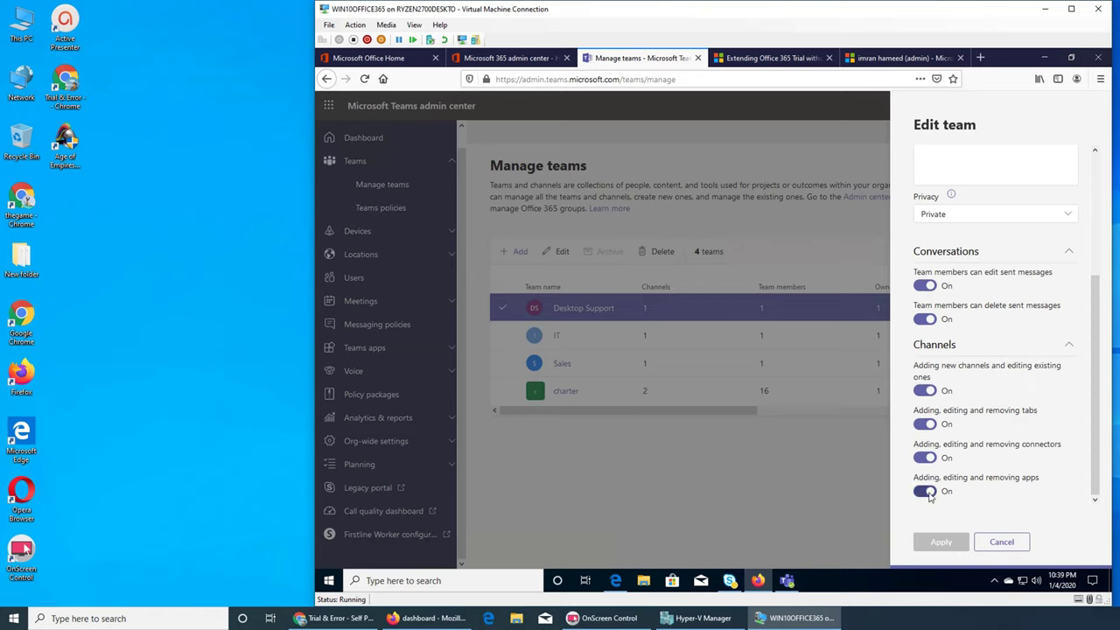
pyautogui.click(1002, 543)
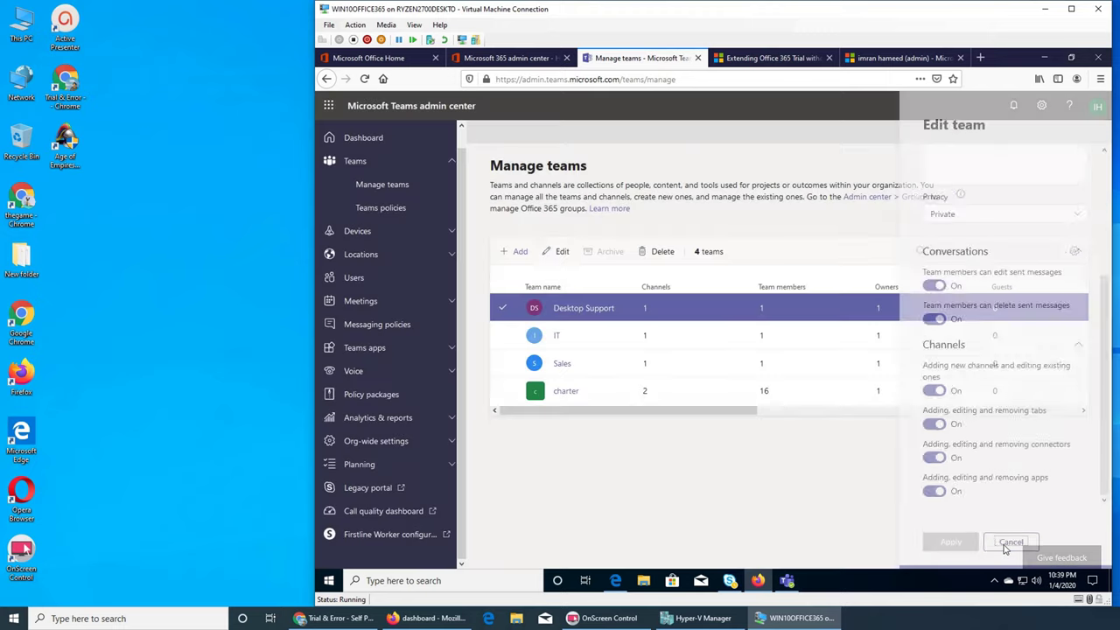
pyautogui.click(506, 310)
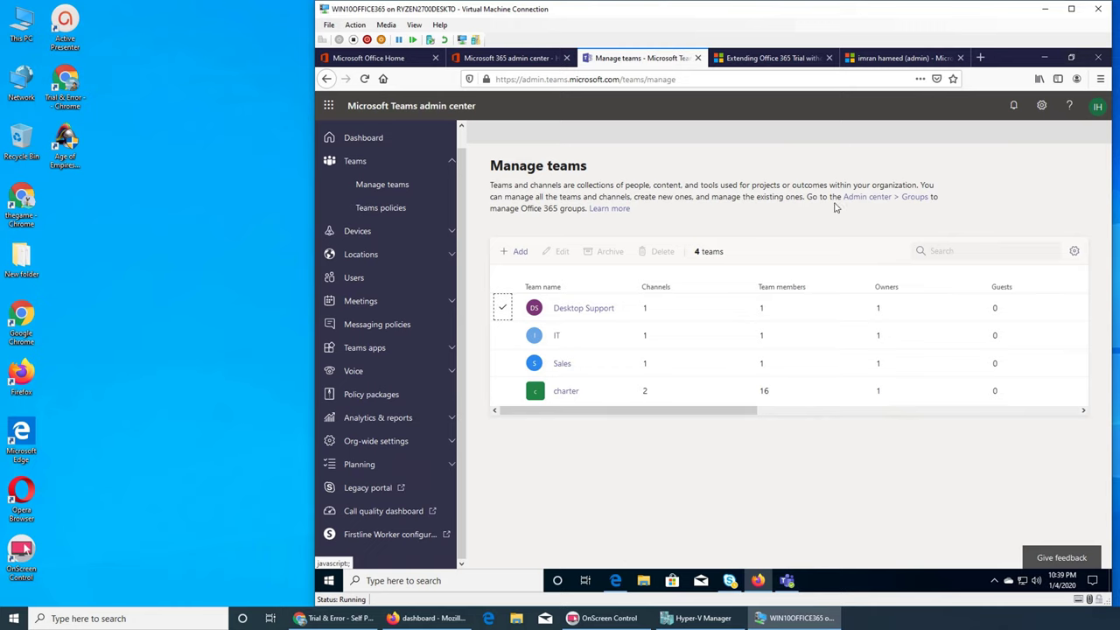
# Review the available columns for the teams table and examine each team's privacy, status, description and group ID
pyautogui.click(1073, 252)
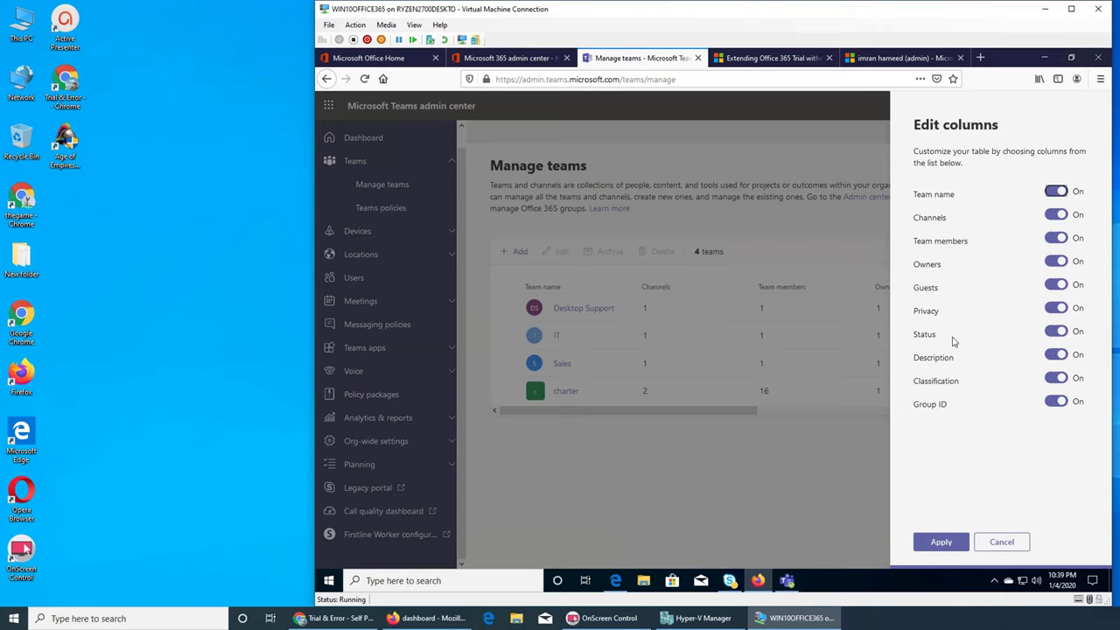
pyautogui.click(1001, 541)
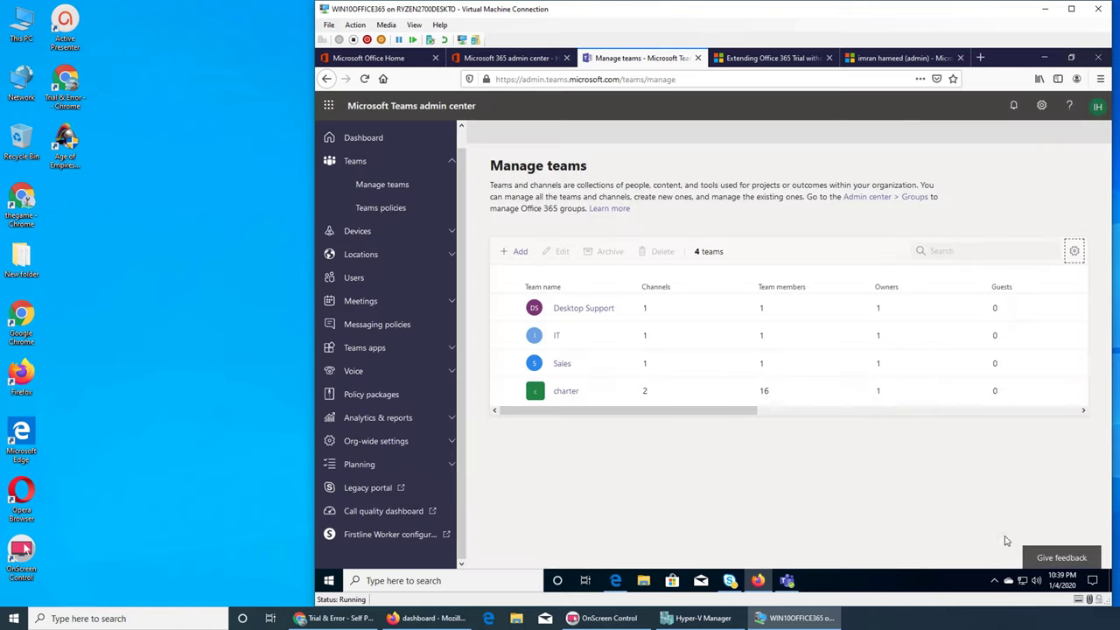
pyautogui.click(975, 411)
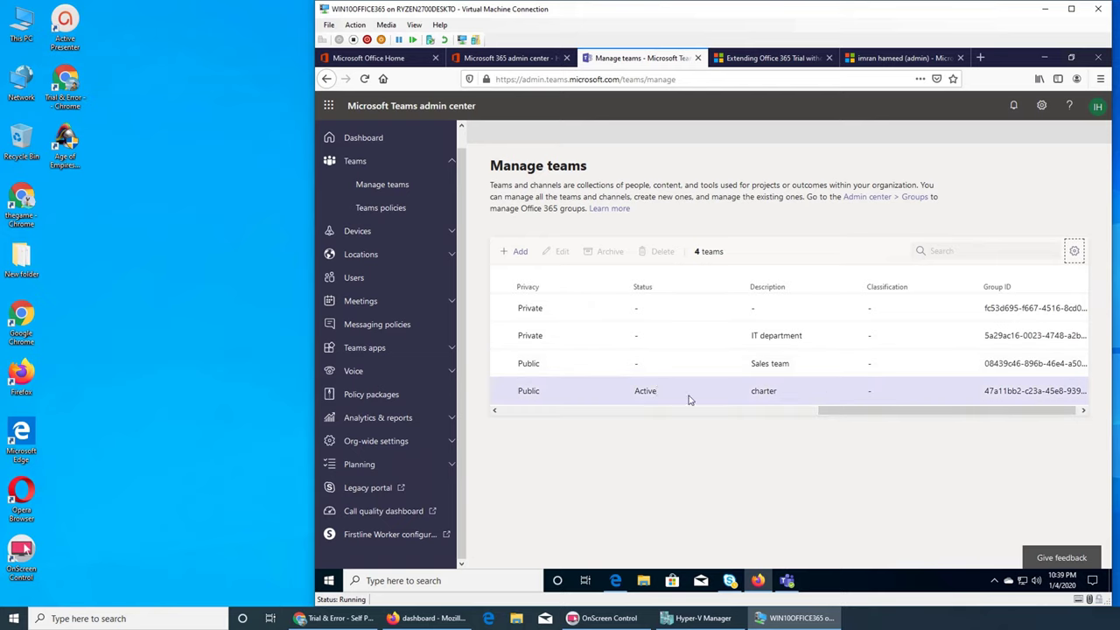
pyautogui.moveTo(847, 417); pyautogui.dragTo(515, 455)
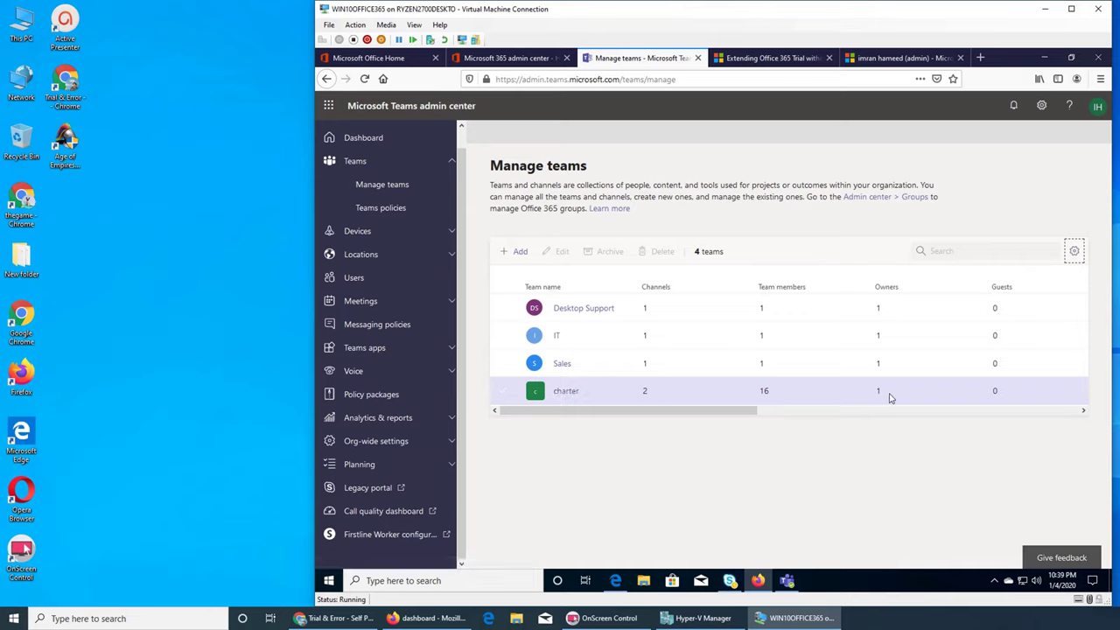
pyautogui.moveTo(753, 414); pyautogui.dragTo(685, 425)
# Review the charter team's profile, conversation and channel permissions in its edit form and close it without changes
pyautogui.click(763, 392)
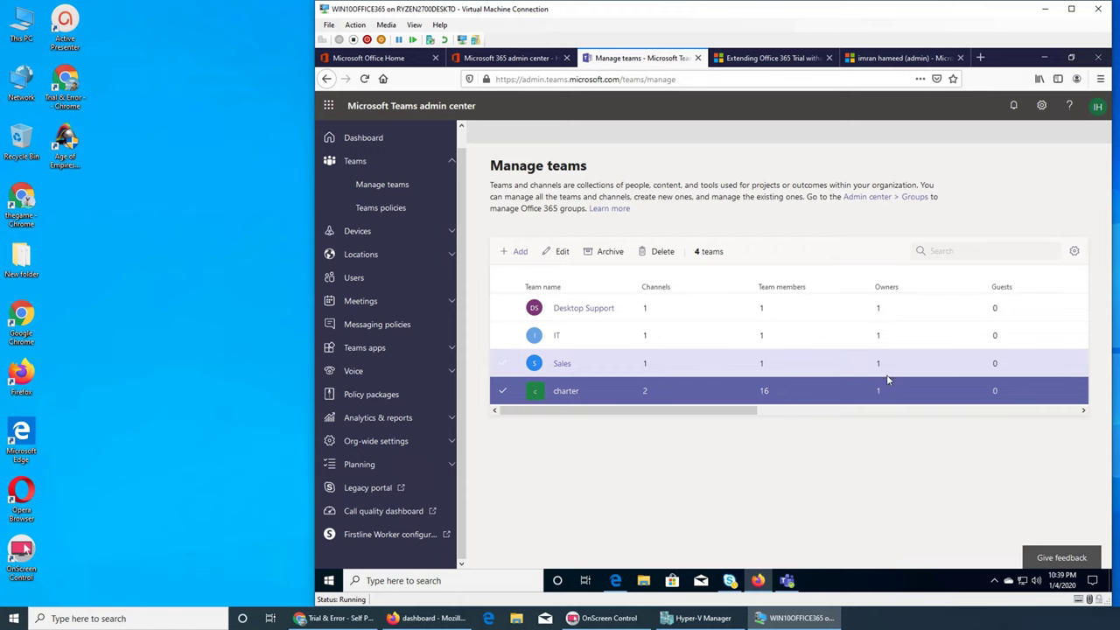
pyautogui.click(558, 254)
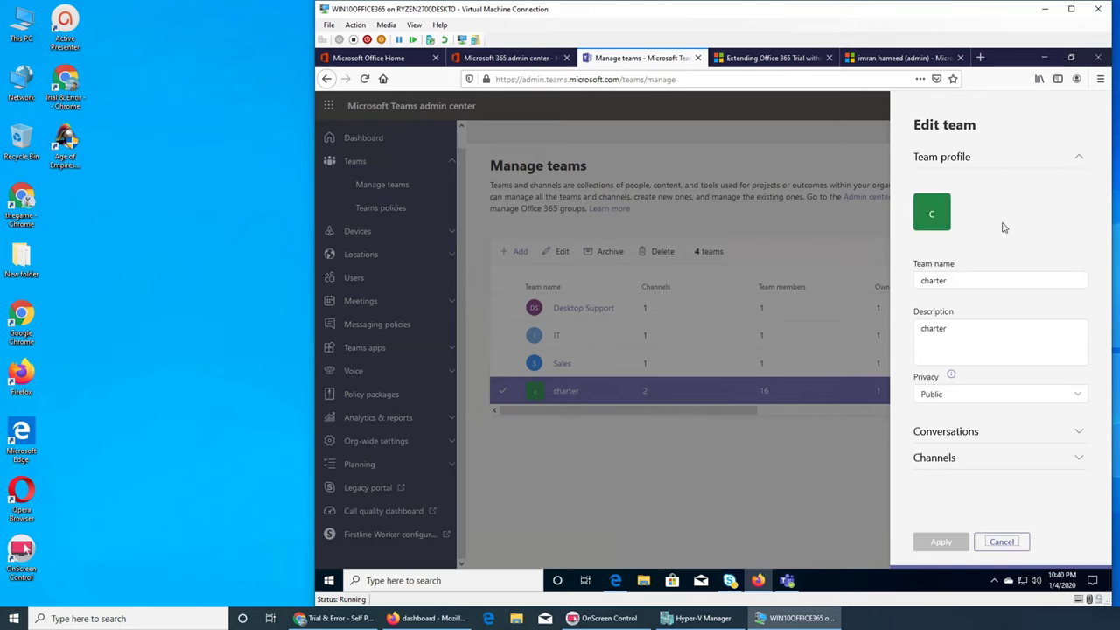
pyautogui.click(960, 434)
pyautogui.scroll(-1, 1024, 383)
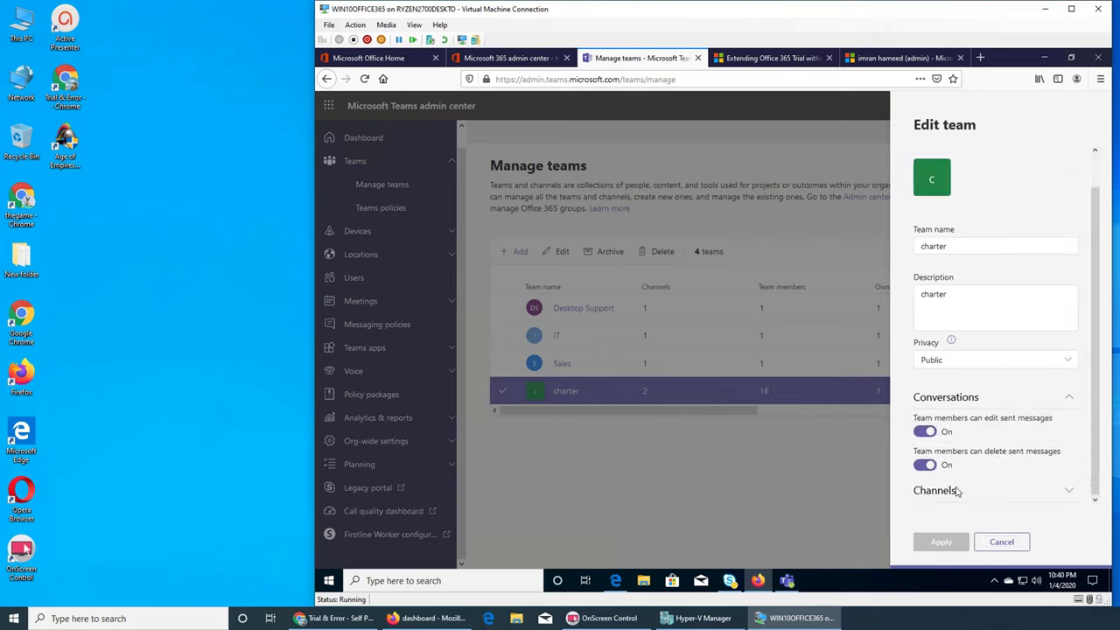
pyautogui.scroll(-3, 1004, 453)
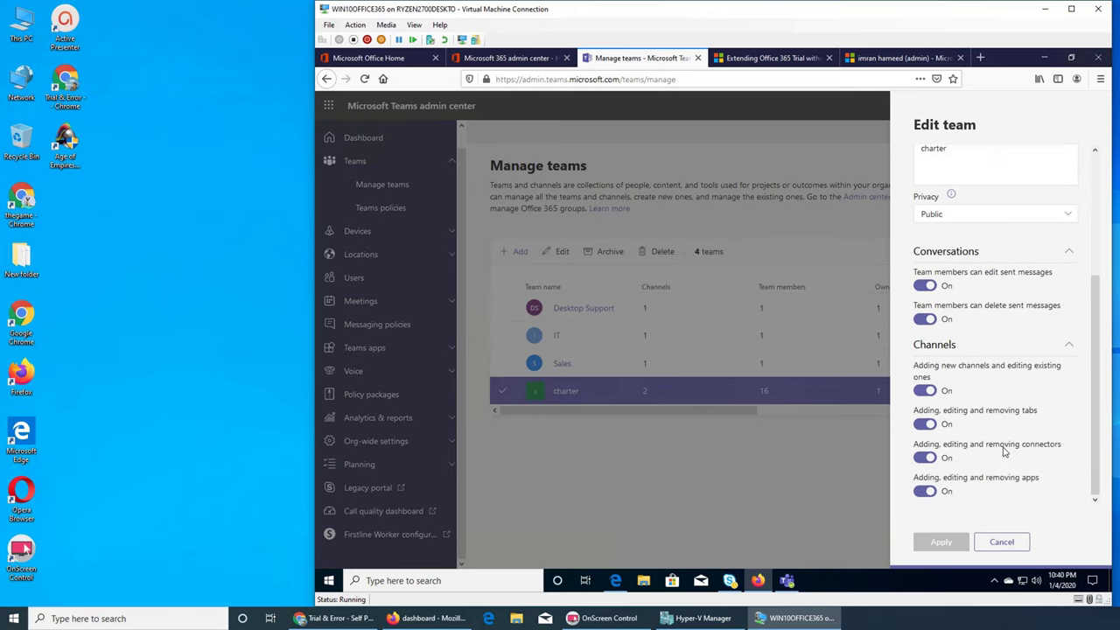
pyautogui.click(1002, 542)
# Open the charter team's details and examine its full member list with usernames and roles
pyautogui.click(566, 391)
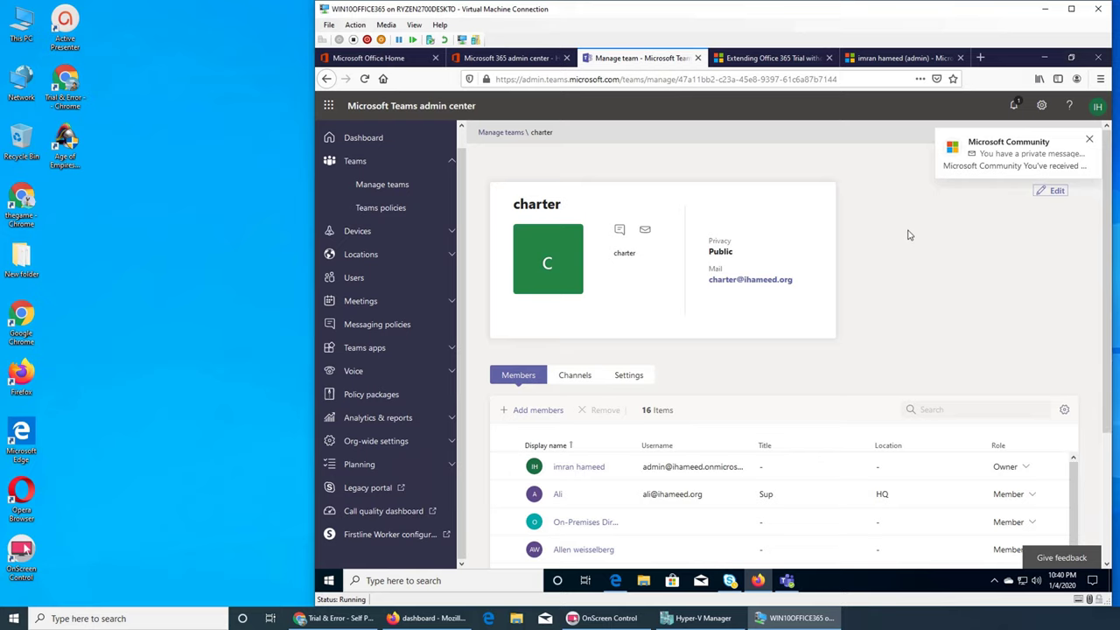
pyautogui.scroll(-2, 953, 223)
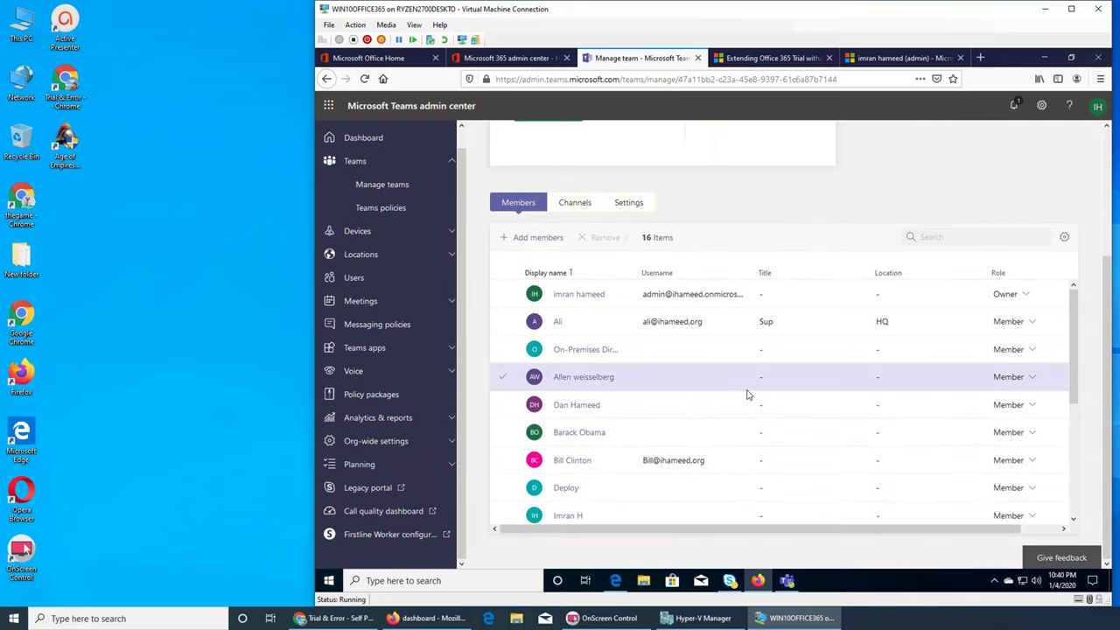
pyautogui.scroll(-3, 805, 462)
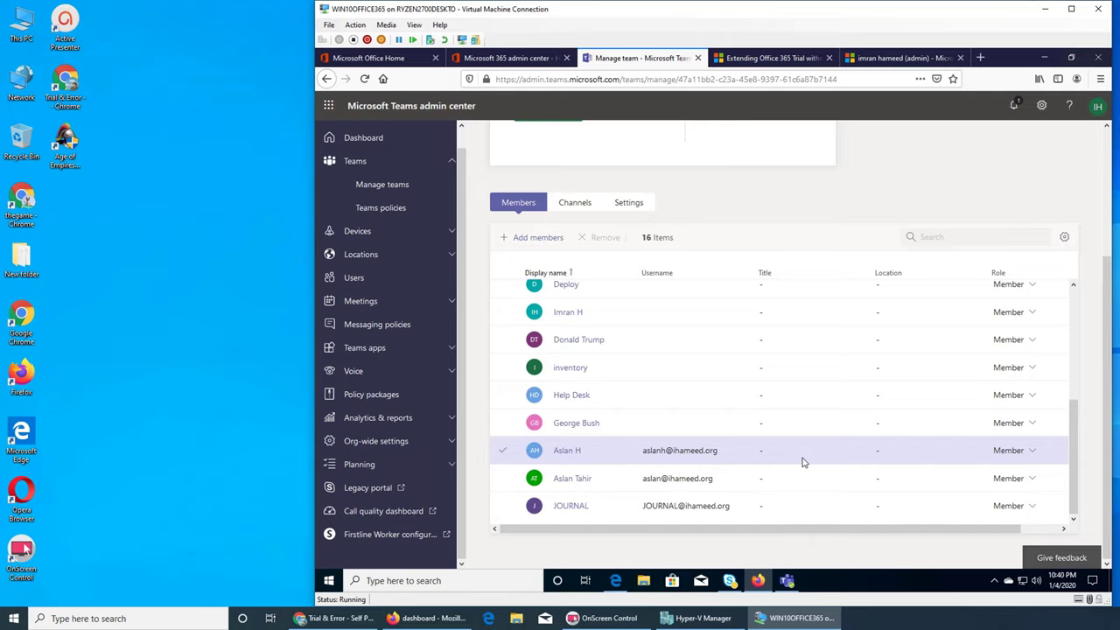
pyautogui.scroll(3, 804, 391)
pyautogui.scroll(2, 803, 392)
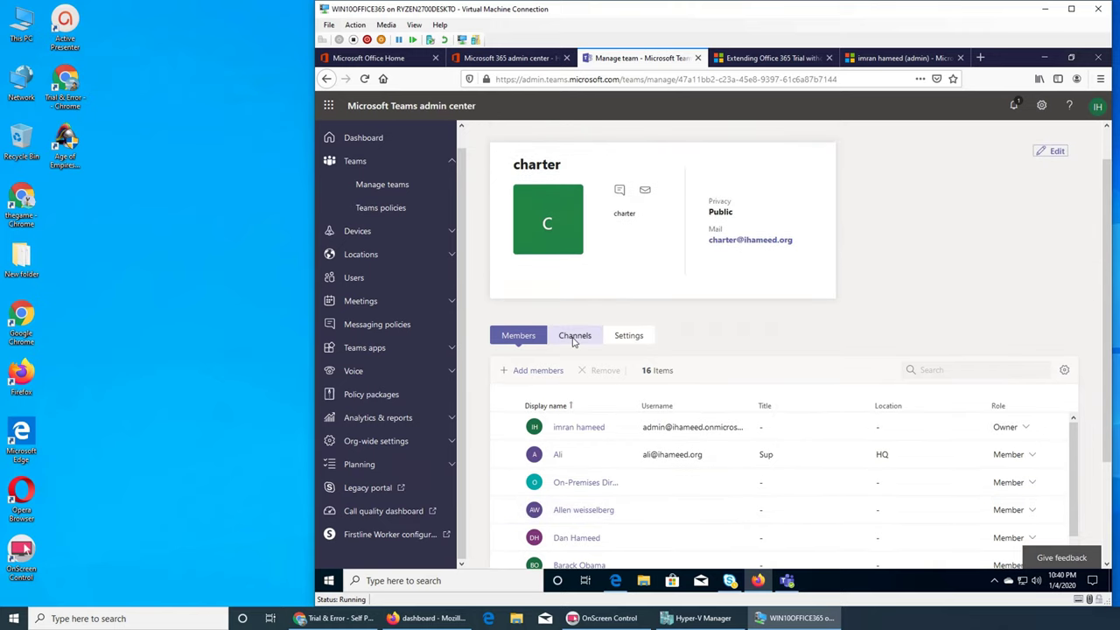
pyautogui.scroll(-3, 825, 319)
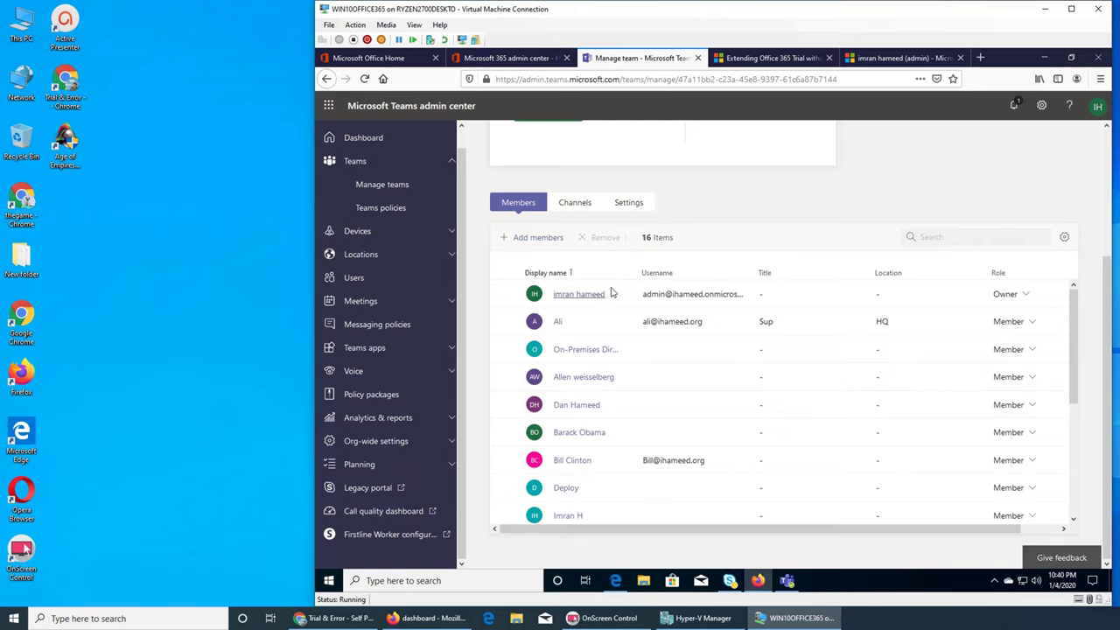
# Examine the charter team's channels and its conversation and channel settings
pyautogui.click(564, 204)
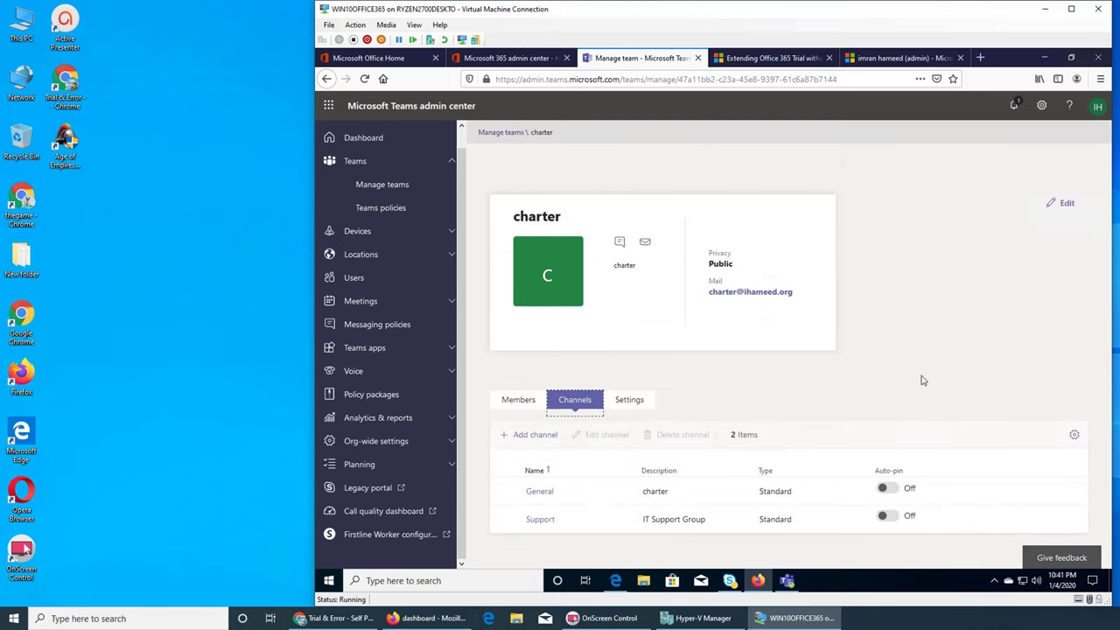
pyautogui.click(618, 522)
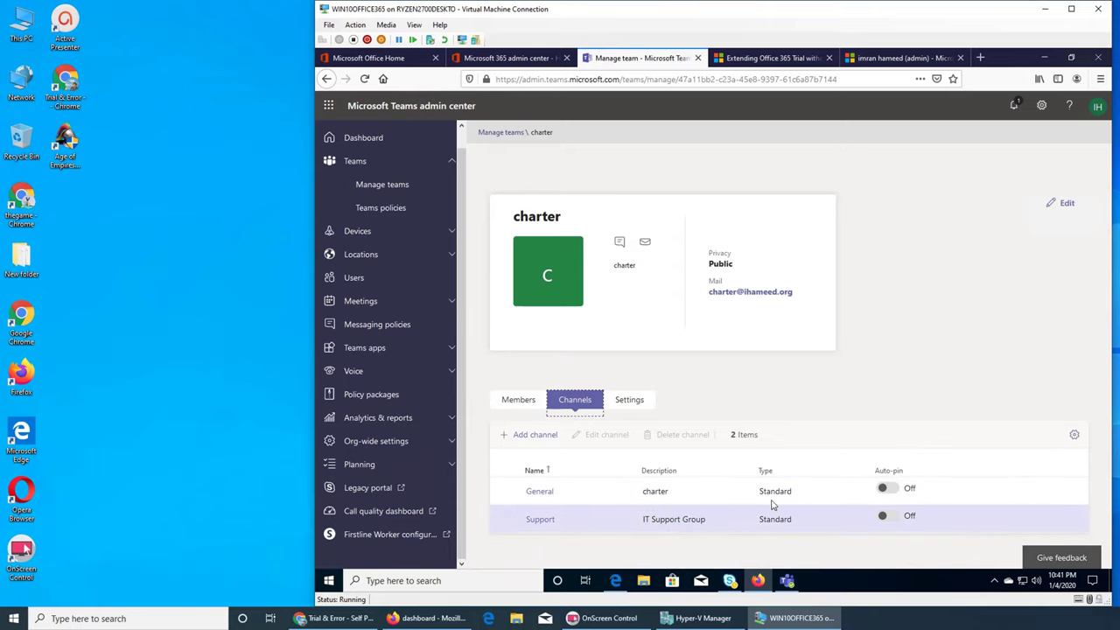
pyautogui.click(629, 402)
pyautogui.scroll(-3, 862, 385)
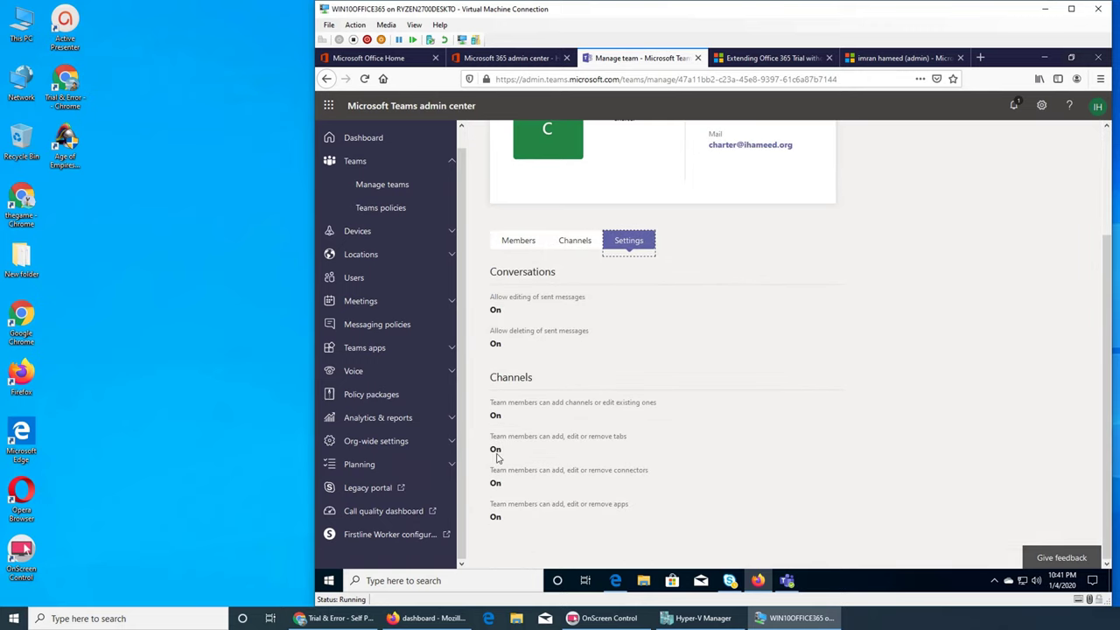
# Review the Global teams policy and the blank new teams policy form, closing both without changes
pyautogui.click(385, 203)
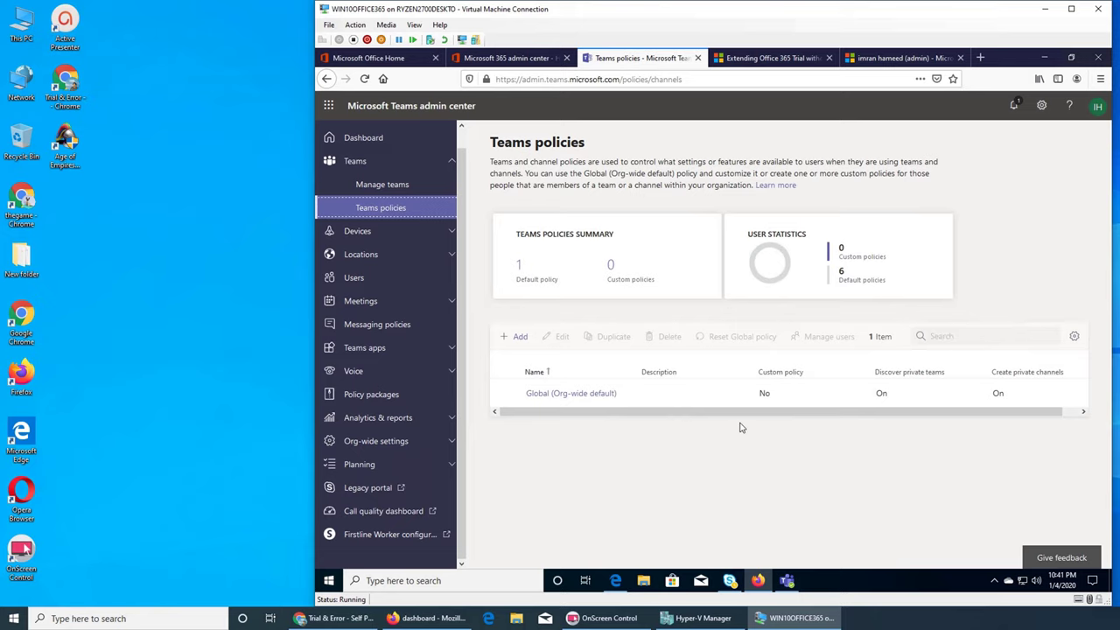
pyautogui.click(588, 392)
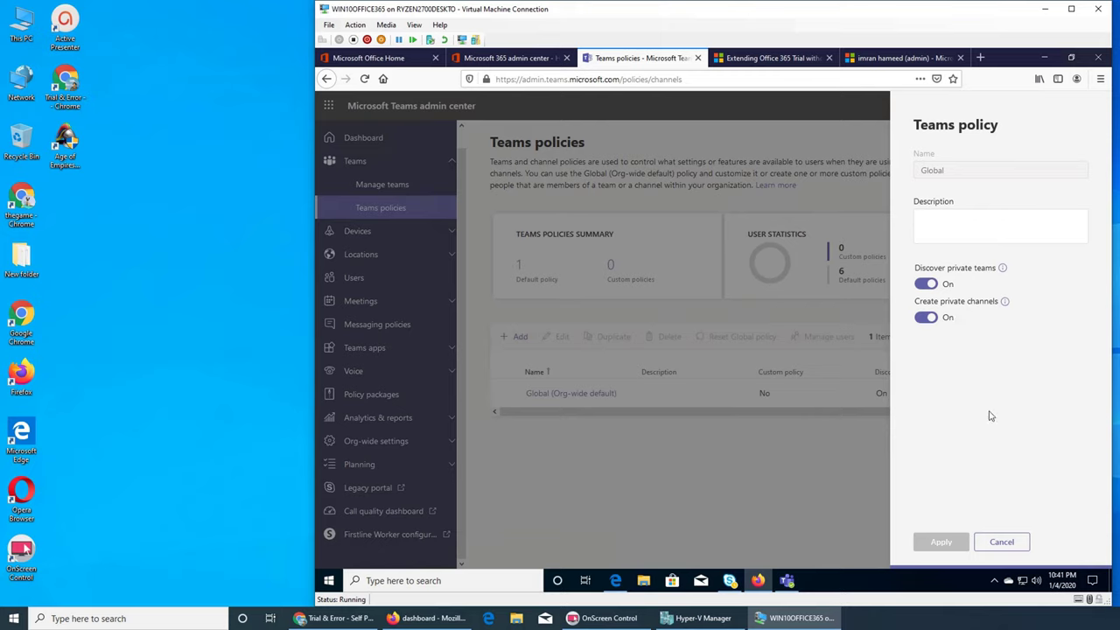
pyautogui.click(1002, 541)
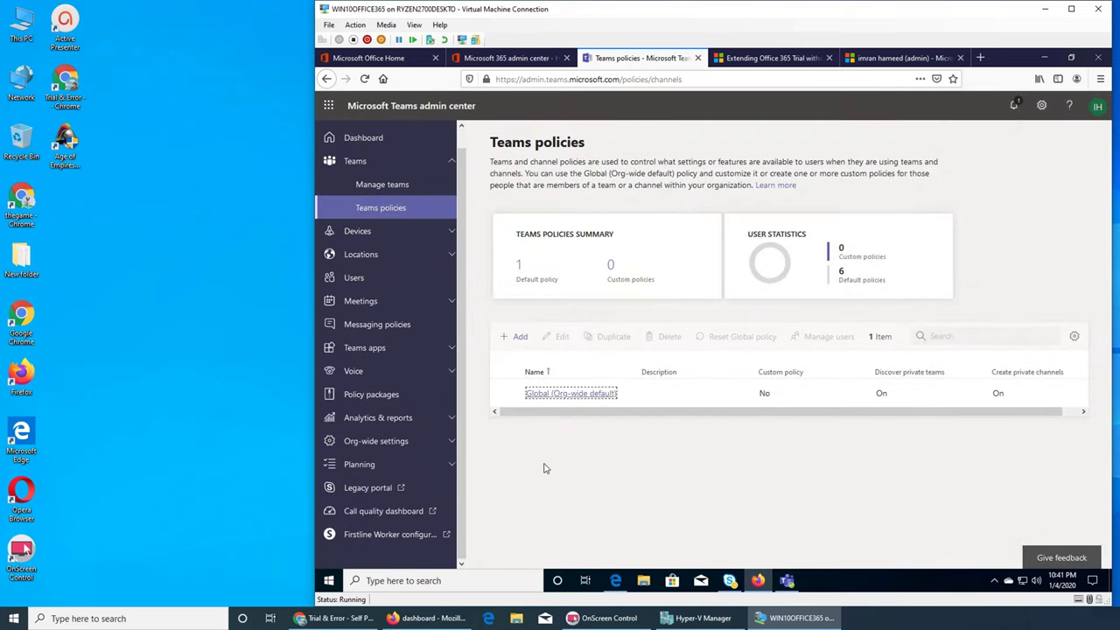
pyautogui.click(512, 337)
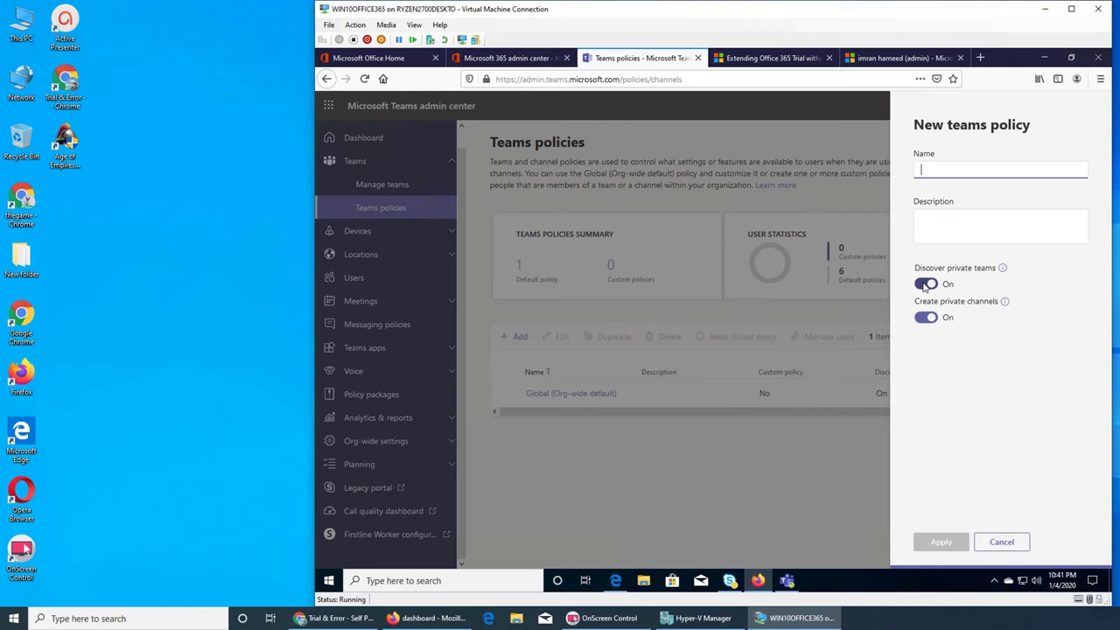
pyautogui.click(1000, 542)
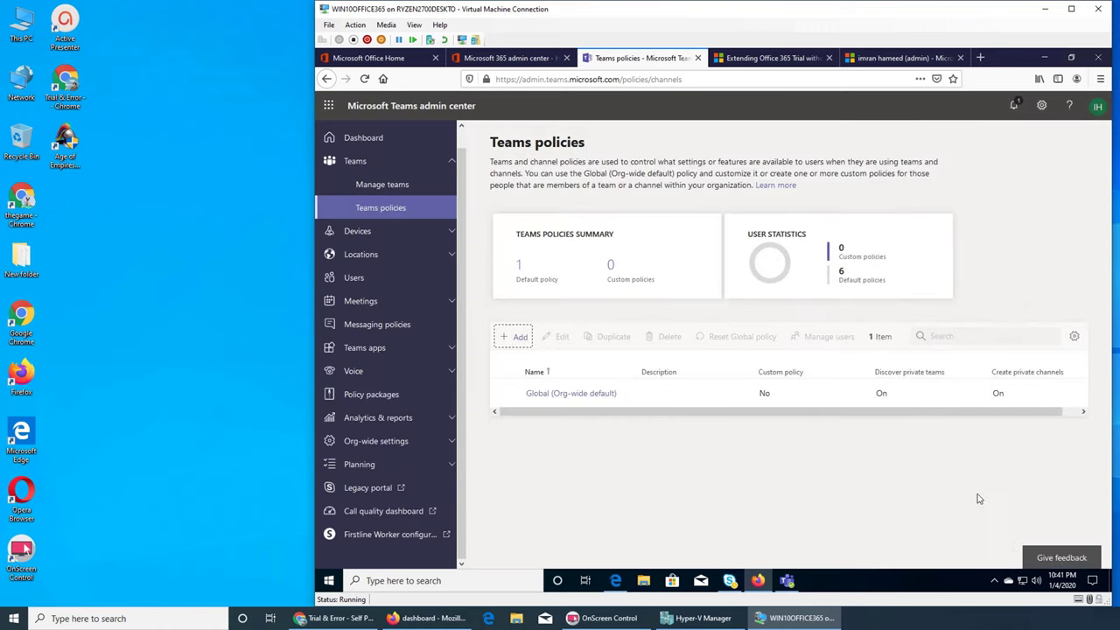
# View the phones devices page and its configuration profiles, and open the form for a new configuration profile
pyautogui.click(351, 230)
pyautogui.click(365, 253)
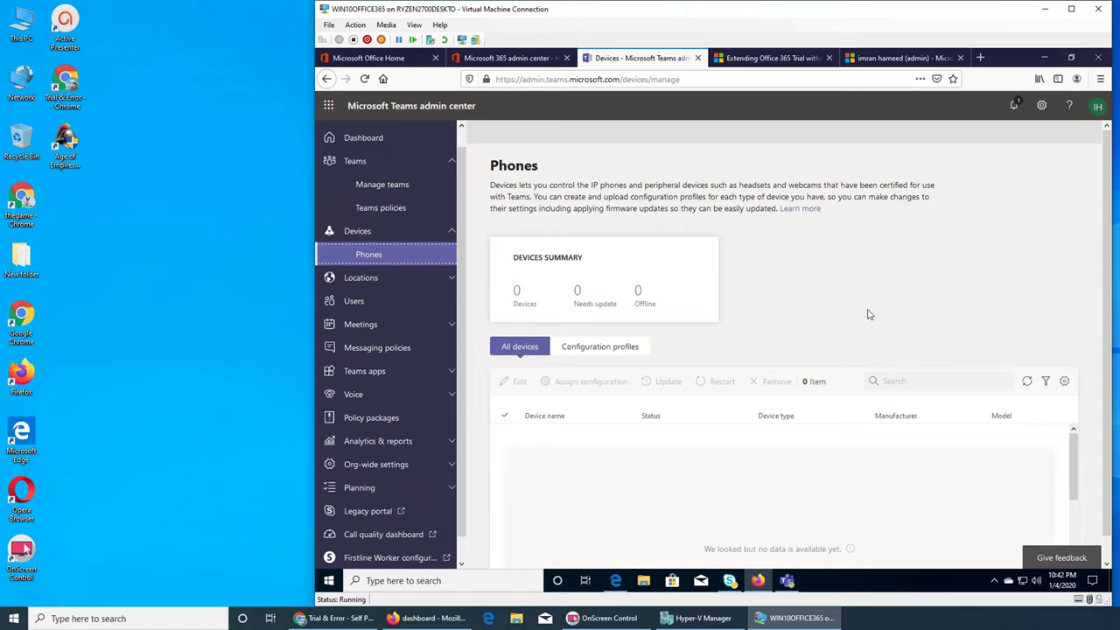
pyautogui.click(601, 357)
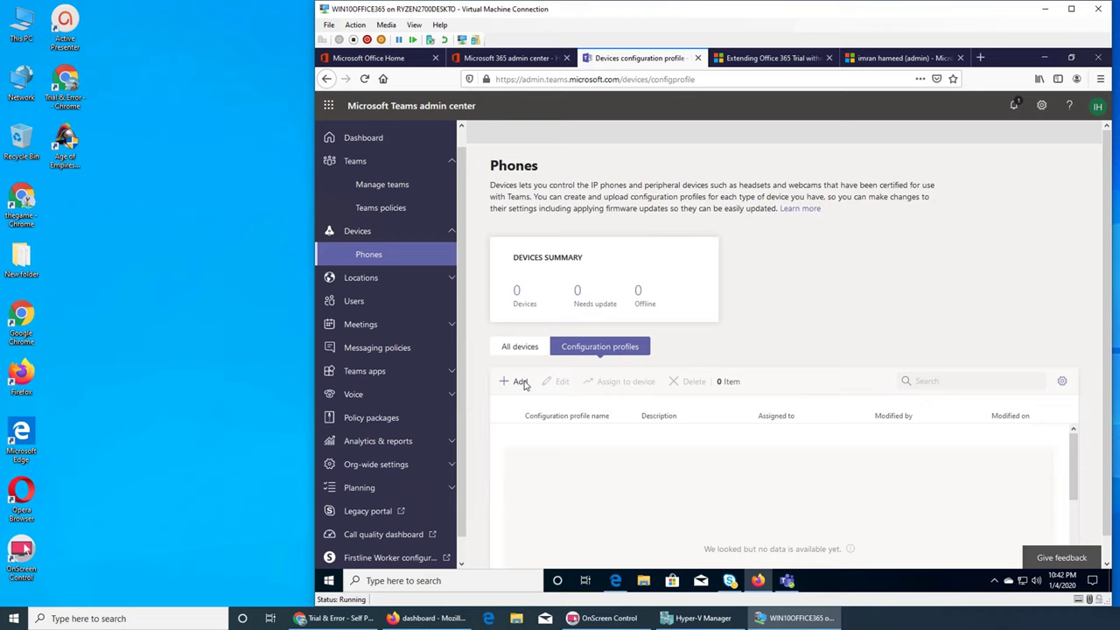
pyautogui.click(522, 382)
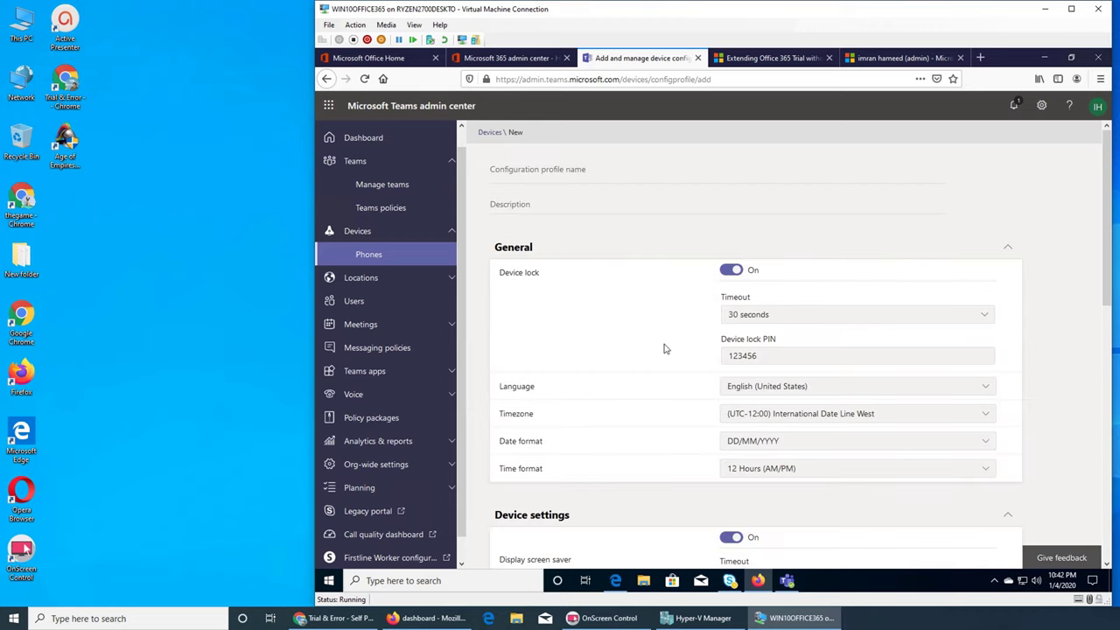
# Examine the general, device and network settings offered in the new phone configuration profile form
pyautogui.scroll(-3, 634, 369)
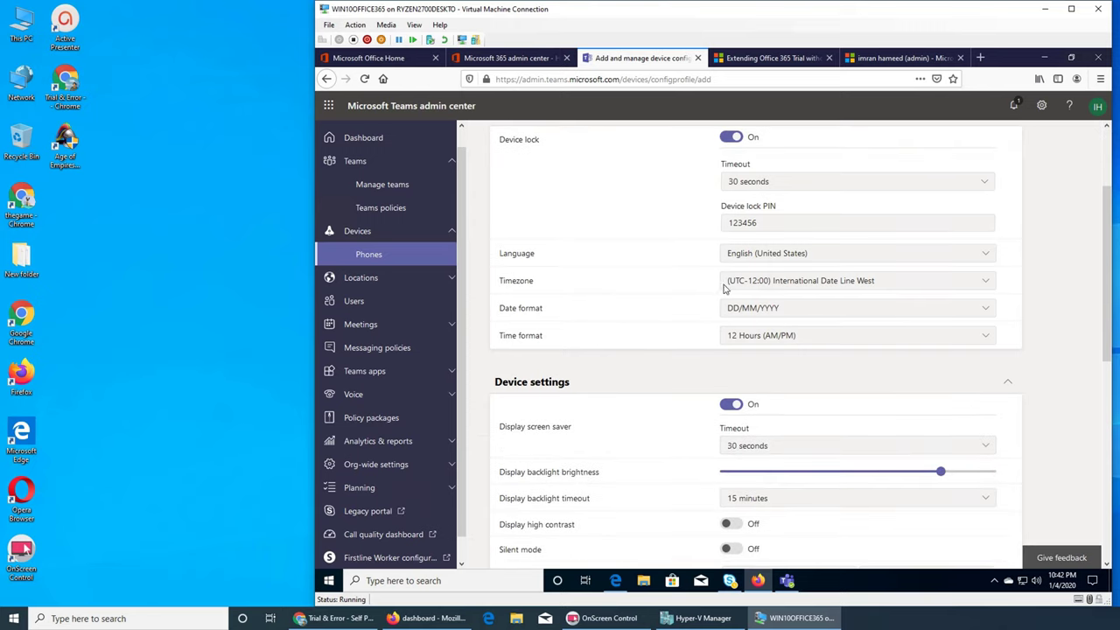
pyautogui.scroll(-3, 641, 346)
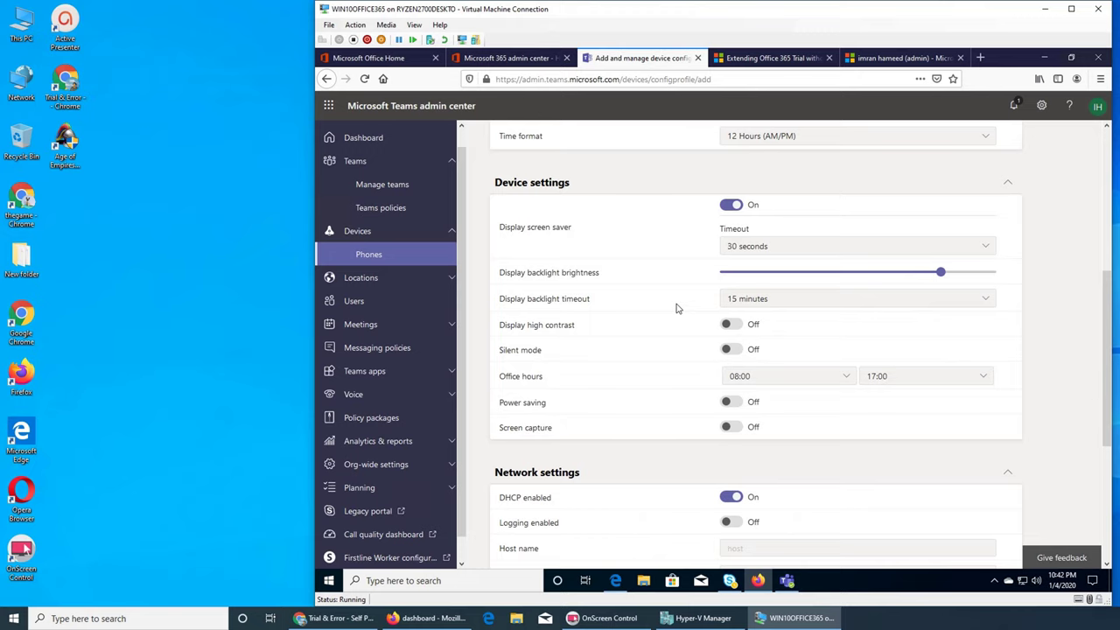
pyautogui.scroll(-3, 677, 308)
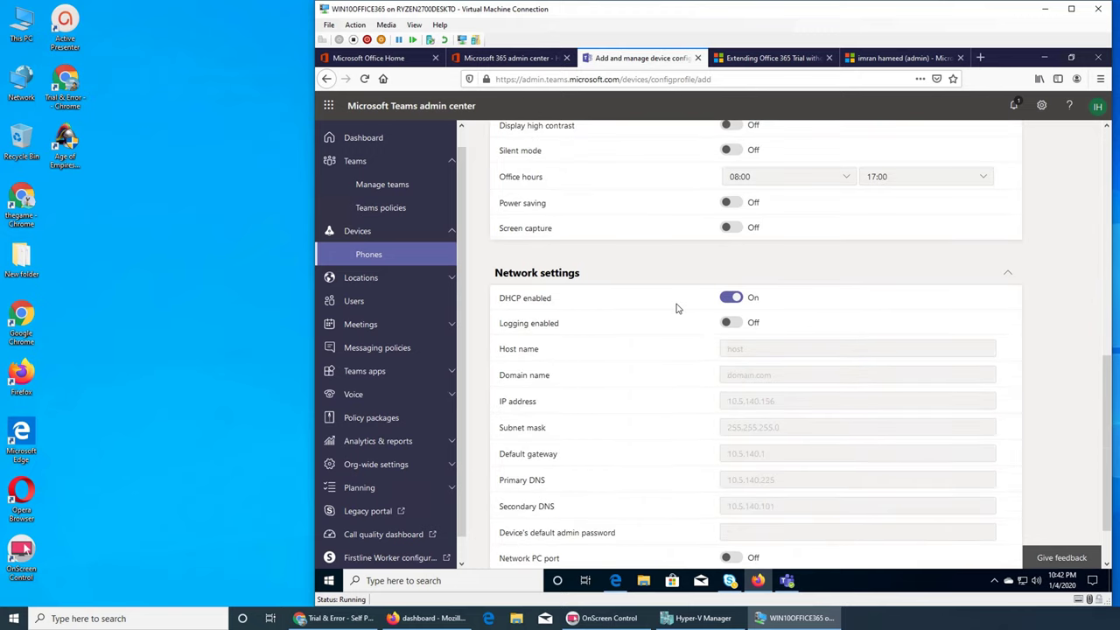
pyautogui.scroll(-1, 676, 308)
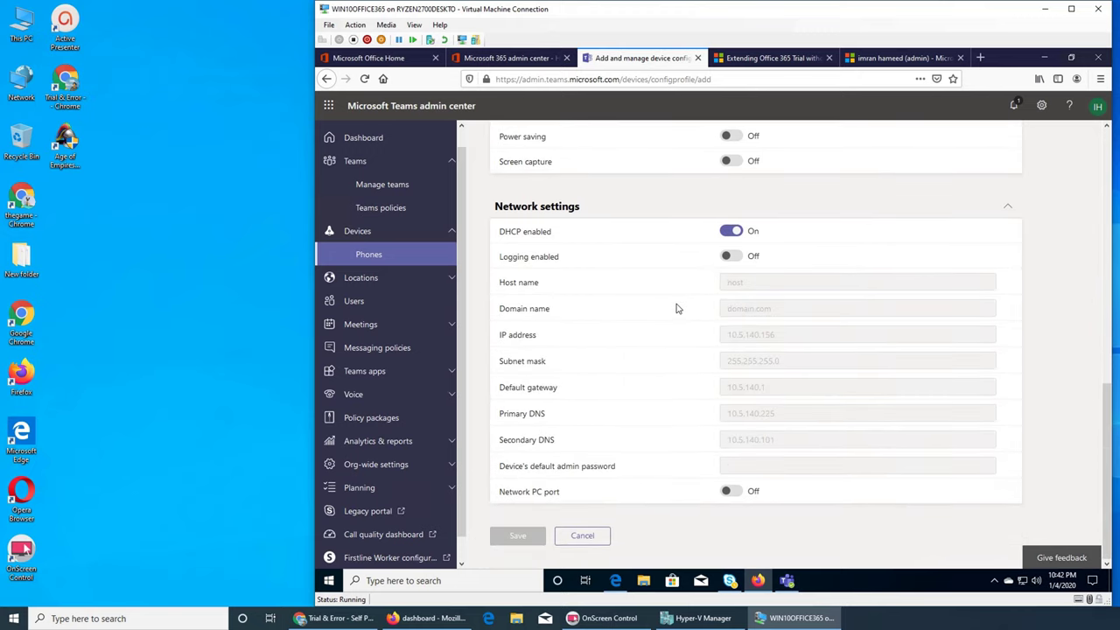
pyautogui.scroll(9, 676, 308)
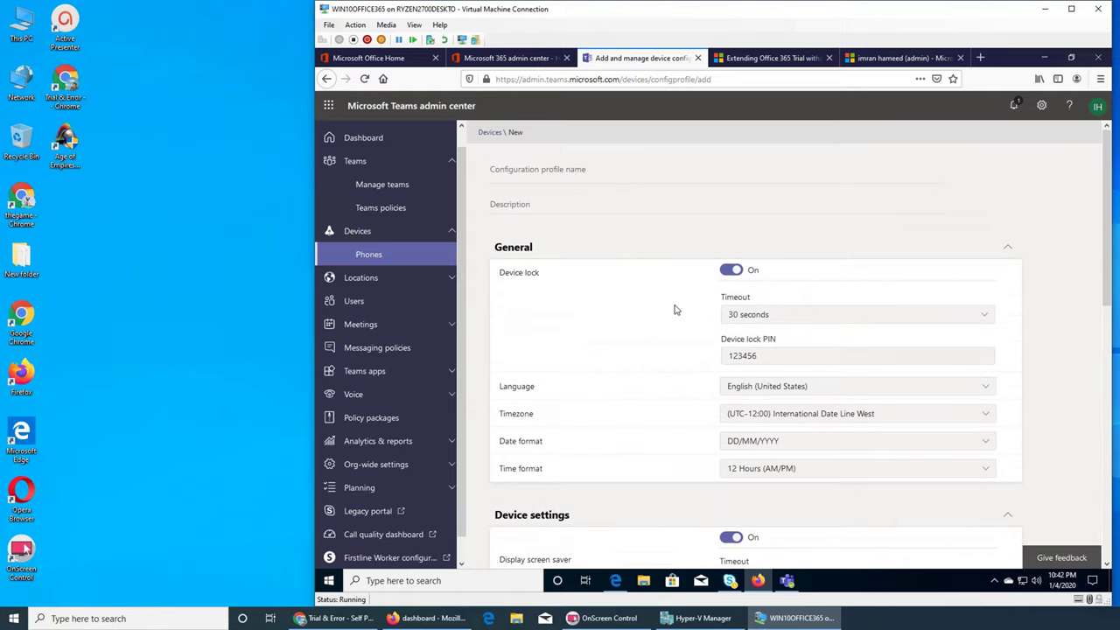
pyautogui.click(574, 178)
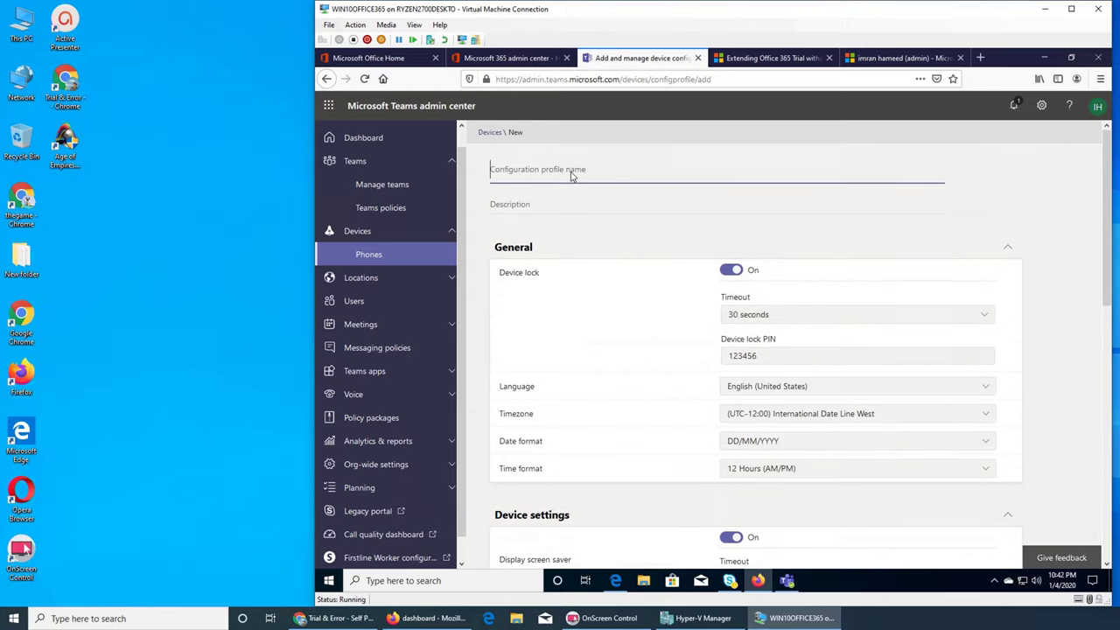
pyautogui.scroll(-5, 652, 382)
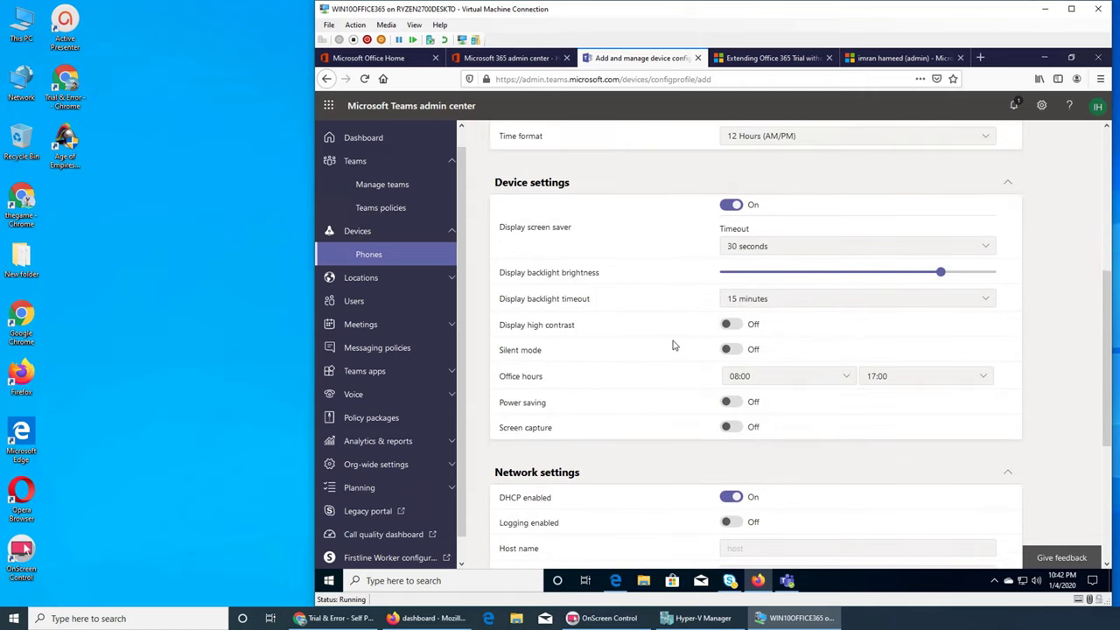
pyautogui.scroll(-3, 673, 345)
pyautogui.scroll(-1, 672, 345)
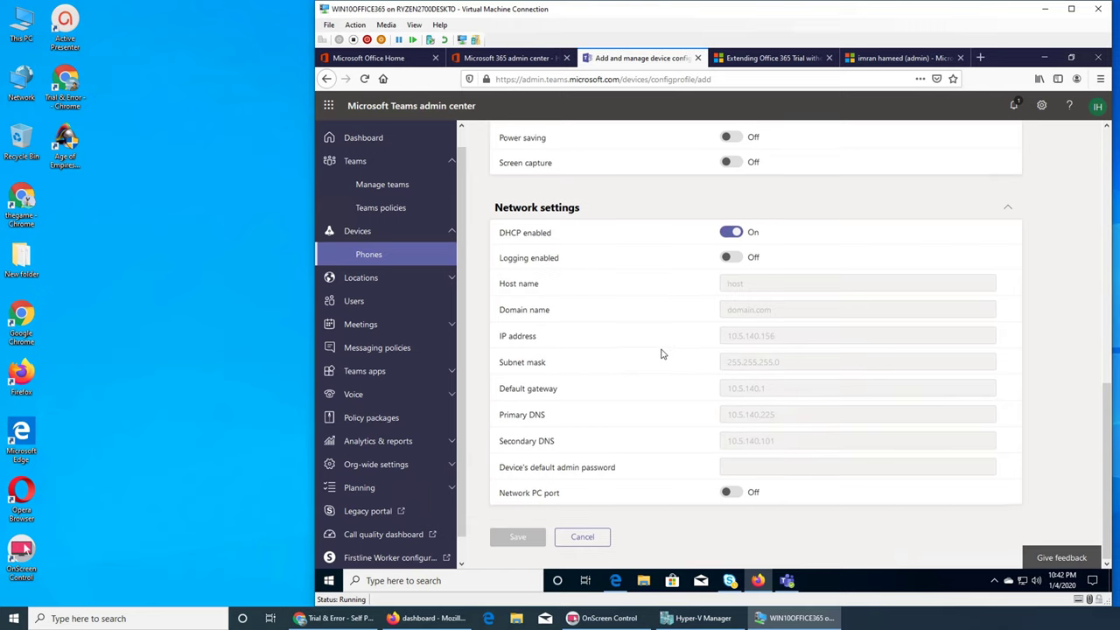
pyautogui.scroll(9, 663, 350)
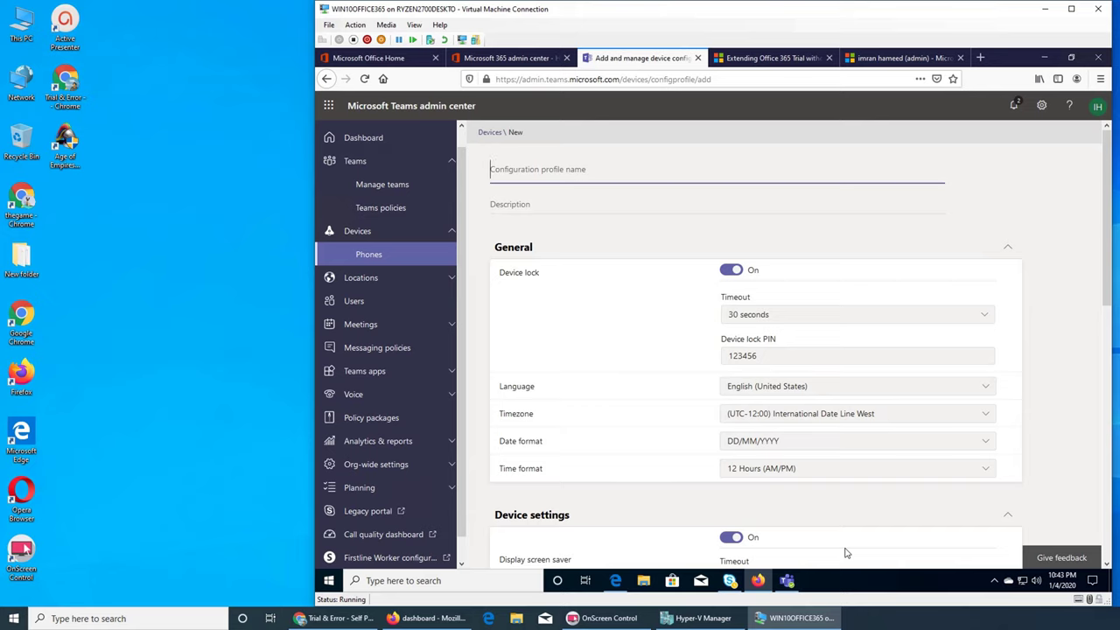
# Review the Reporting labels and Emergency addresses pages under Locations
pyautogui.click(368, 278)
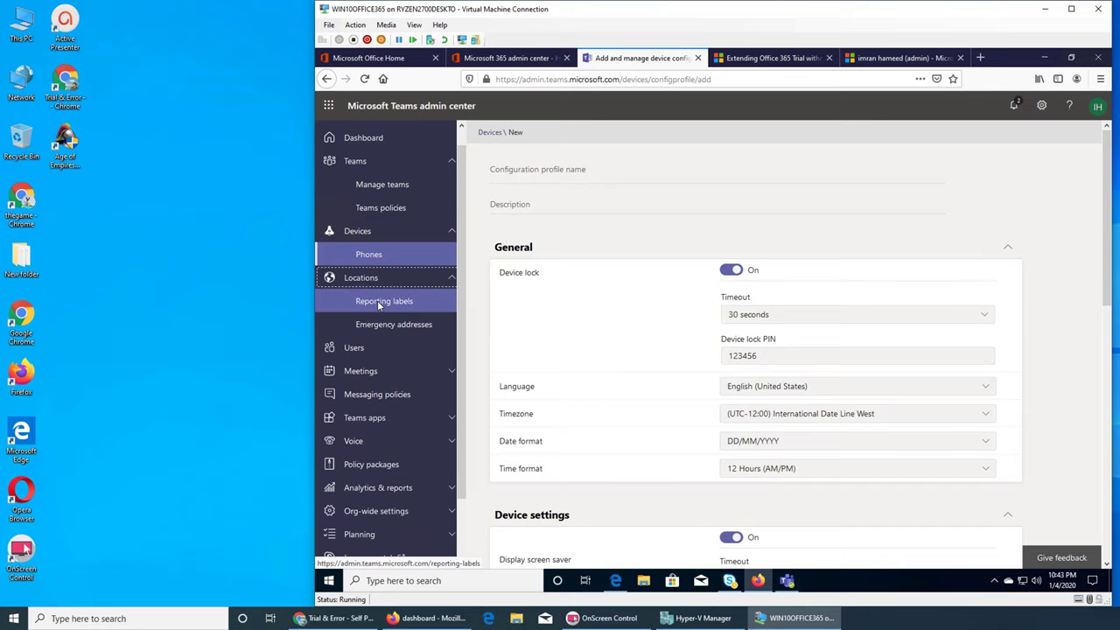
pyautogui.click(377, 300)
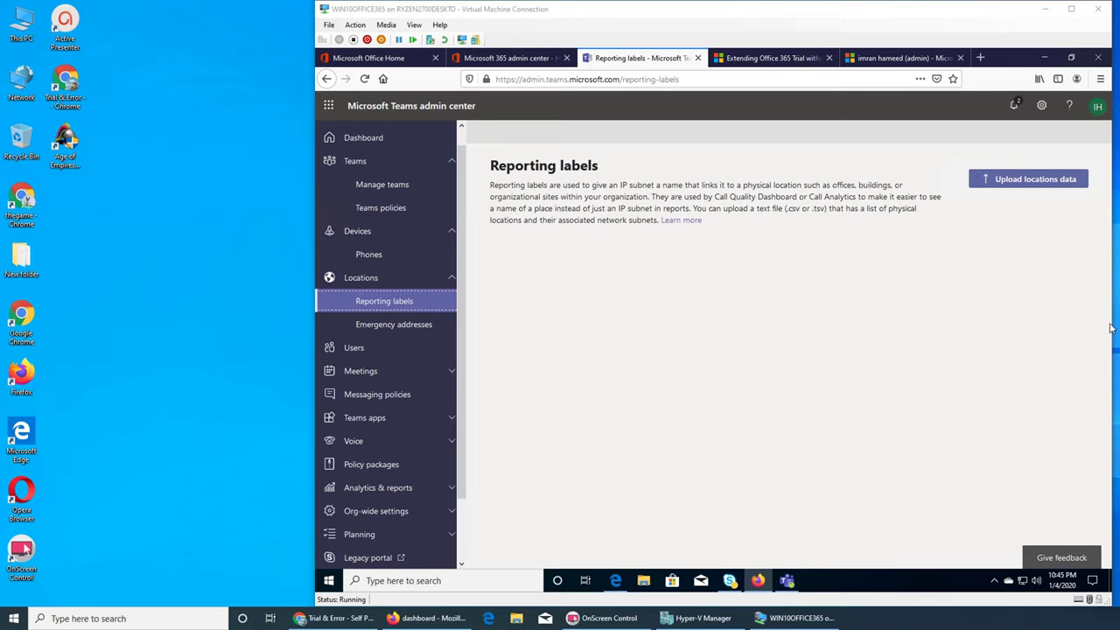
pyautogui.click(393, 327)
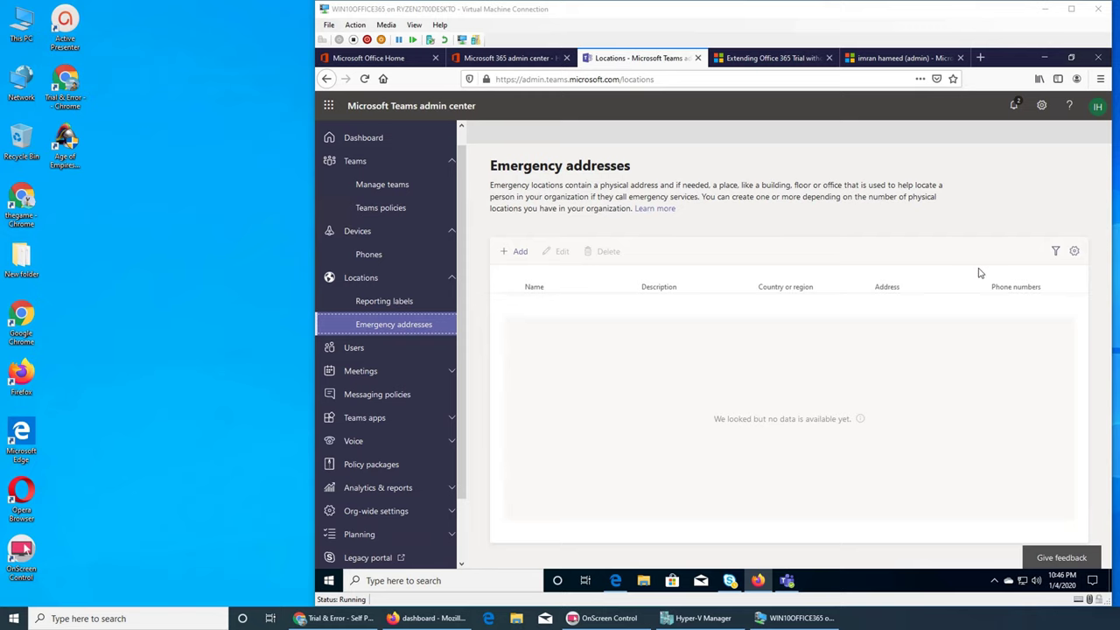
# Open the first listed user's profile from the Users page and try sending a message, cancelling the app launch prompt
pyautogui.click(333, 347)
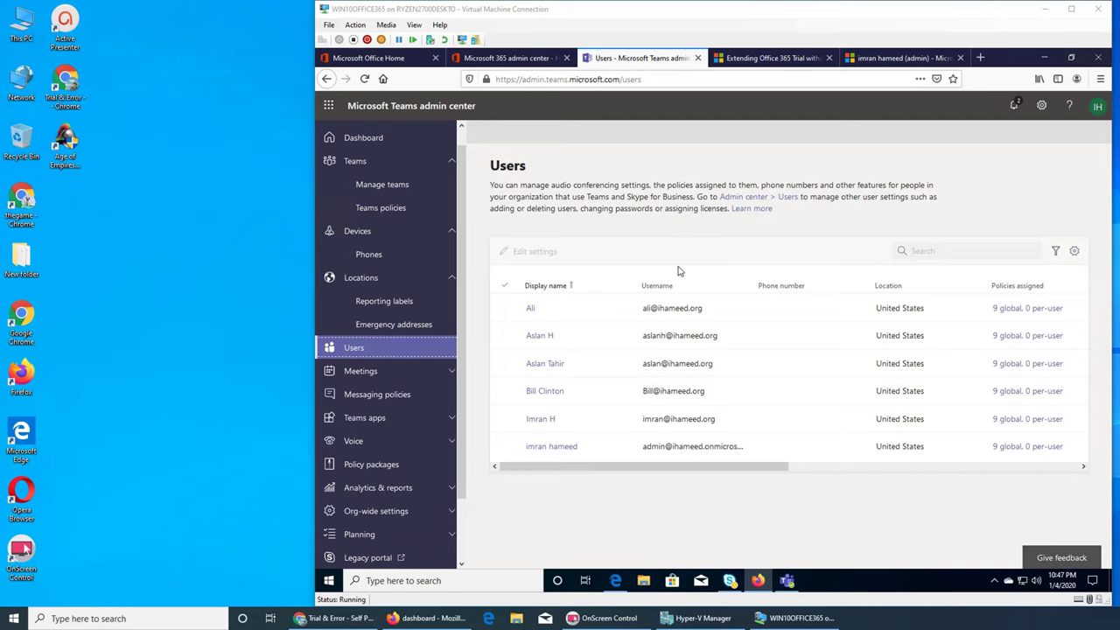
pyautogui.click(532, 310)
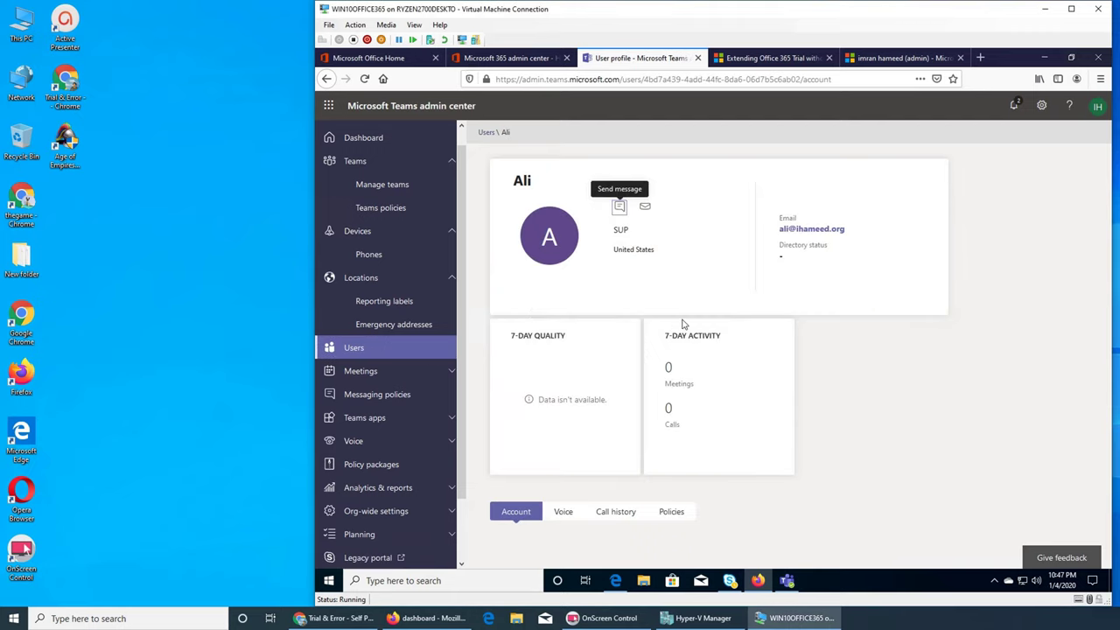
pyautogui.click(618, 209)
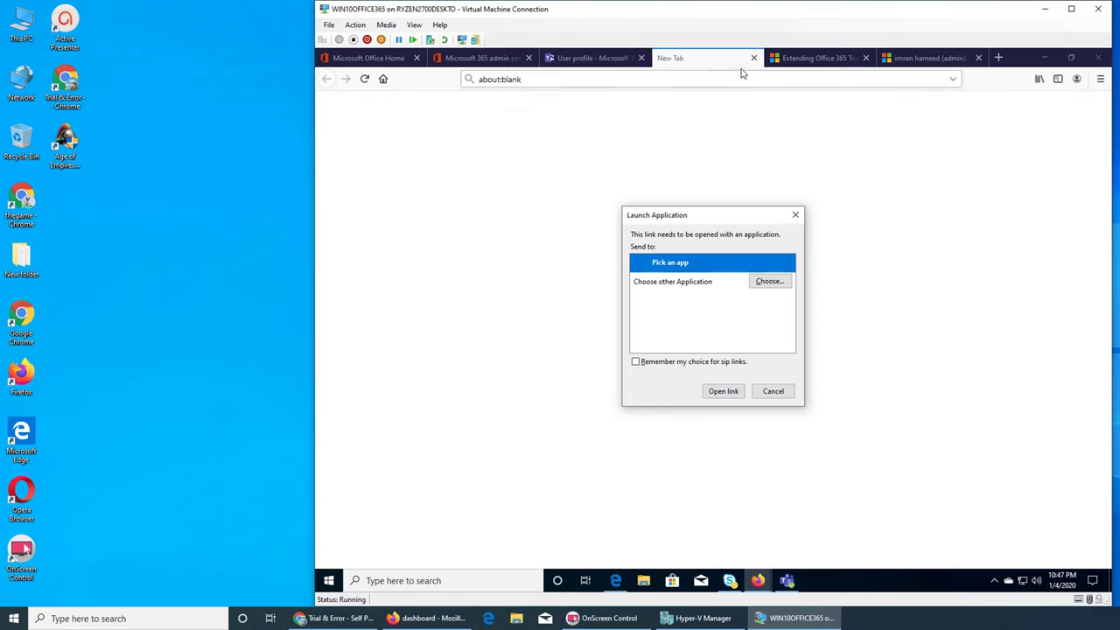
pyautogui.press('Escape')
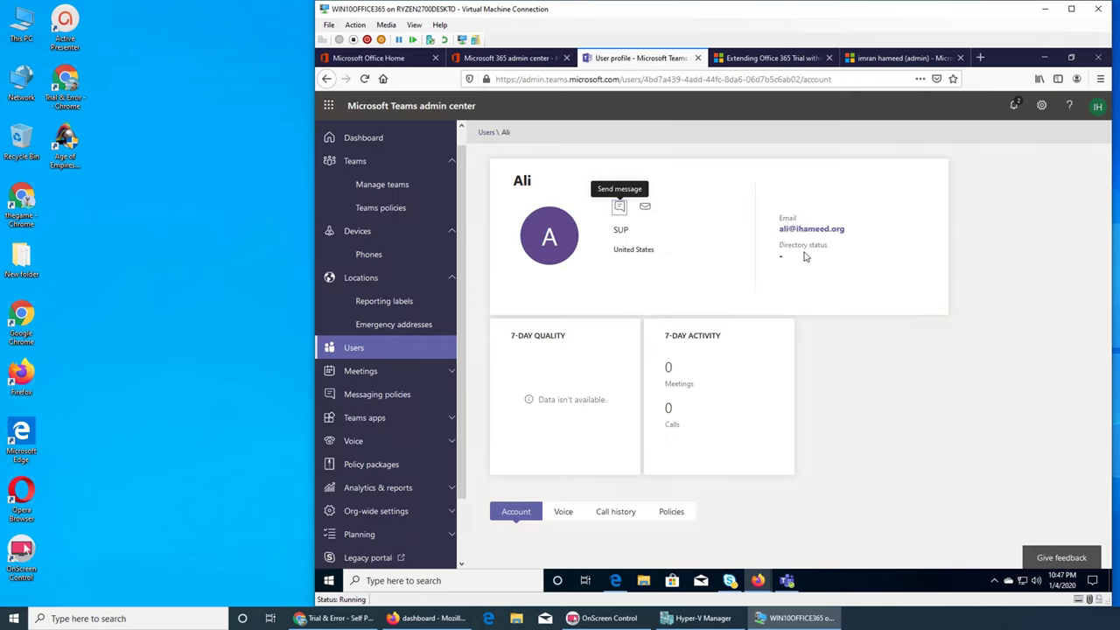
# Start a message to the user again, set Microsoft Teams as the app that always opens the link, and dismiss its welcome tour
pyautogui.click(619, 208)
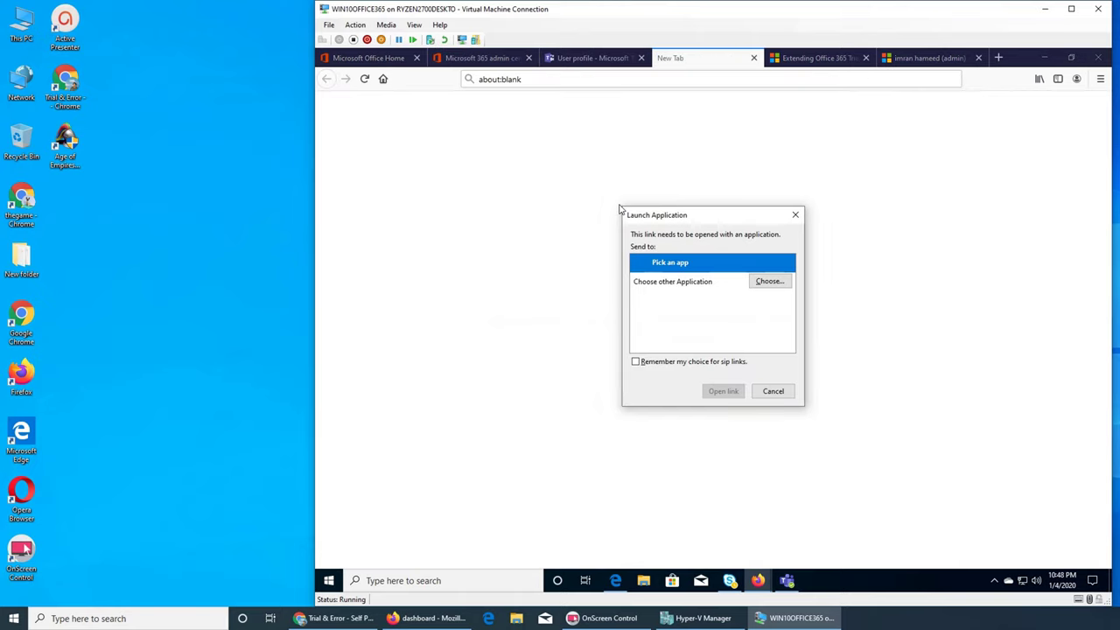
pyautogui.click(723, 391)
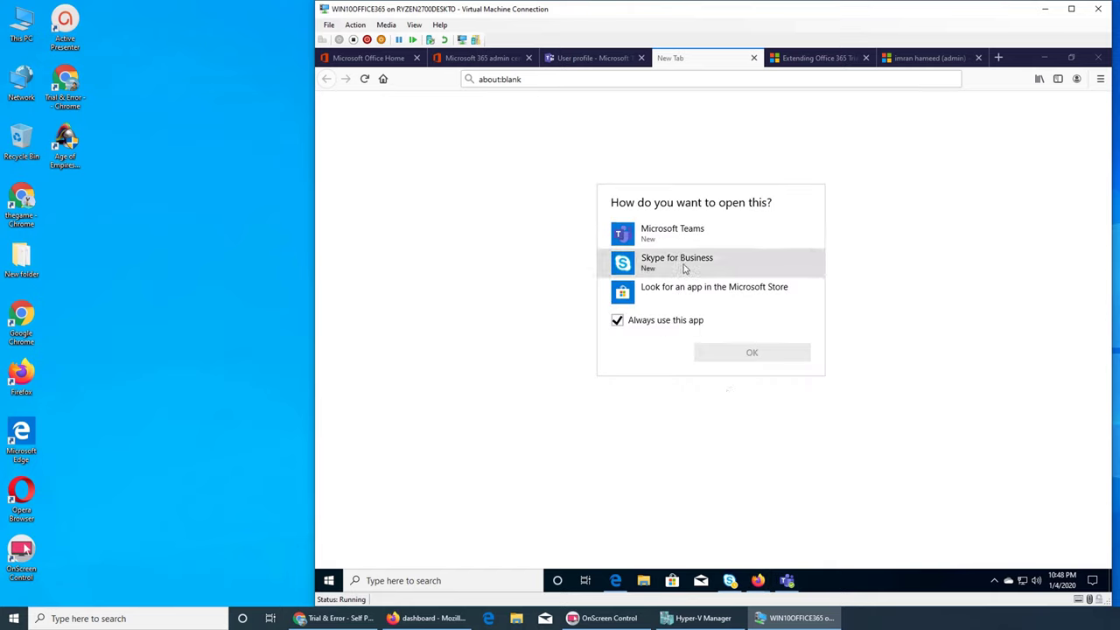
pyautogui.click(679, 231)
pyautogui.click(758, 357)
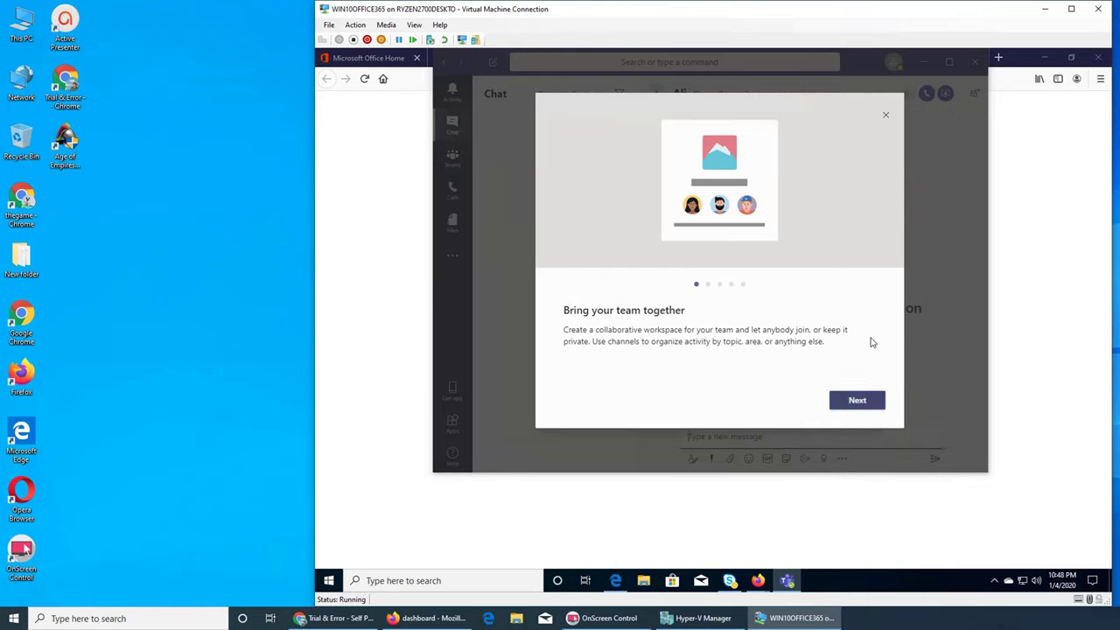
pyautogui.click(885, 115)
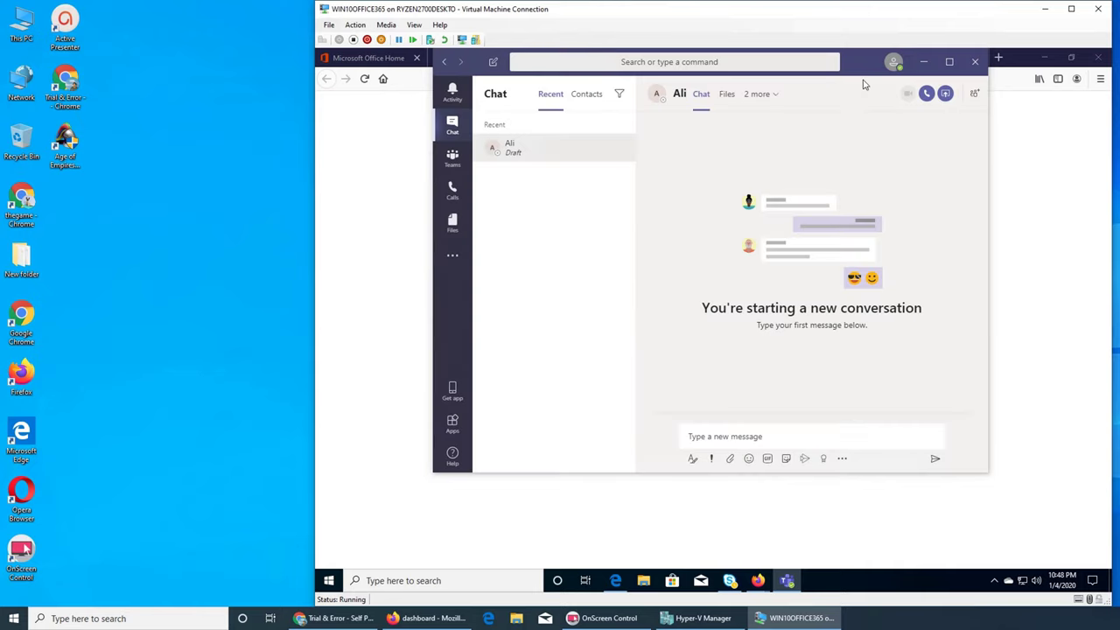
# Reposition the Teams window and check which account is signed in
pyautogui.moveTo(861, 73); pyautogui.dragTo(867, 122)
pyautogui.click(901, 113)
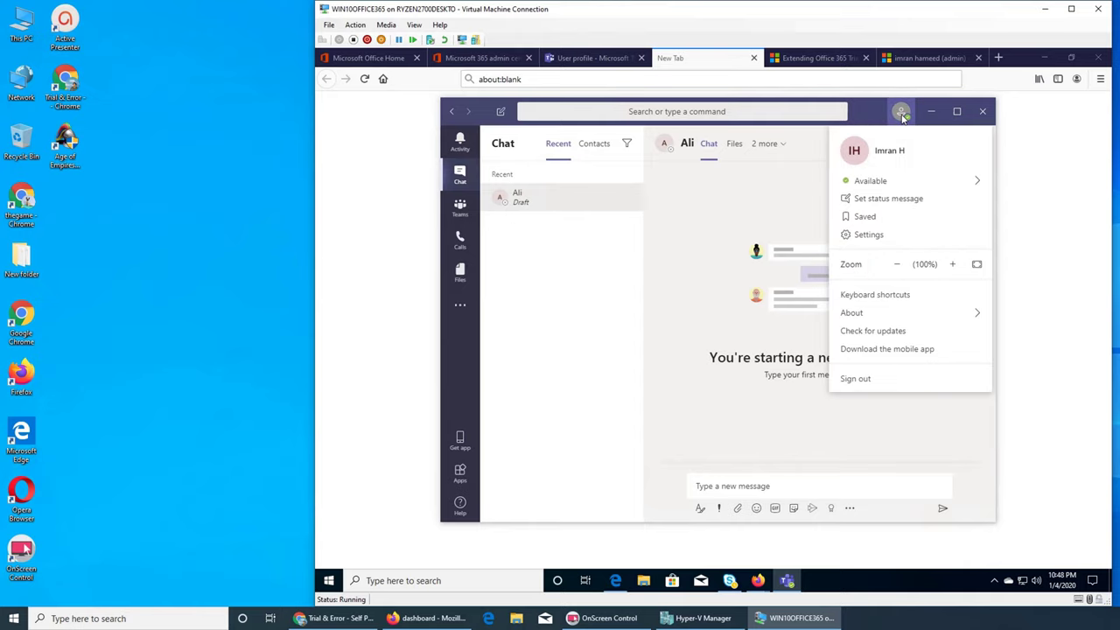
pyautogui.click(718, 214)
# Send the user the chat message "hey pls set up a meetin for teams initialization", close Teams and return to the user's profile
pyautogui.click(741, 495)
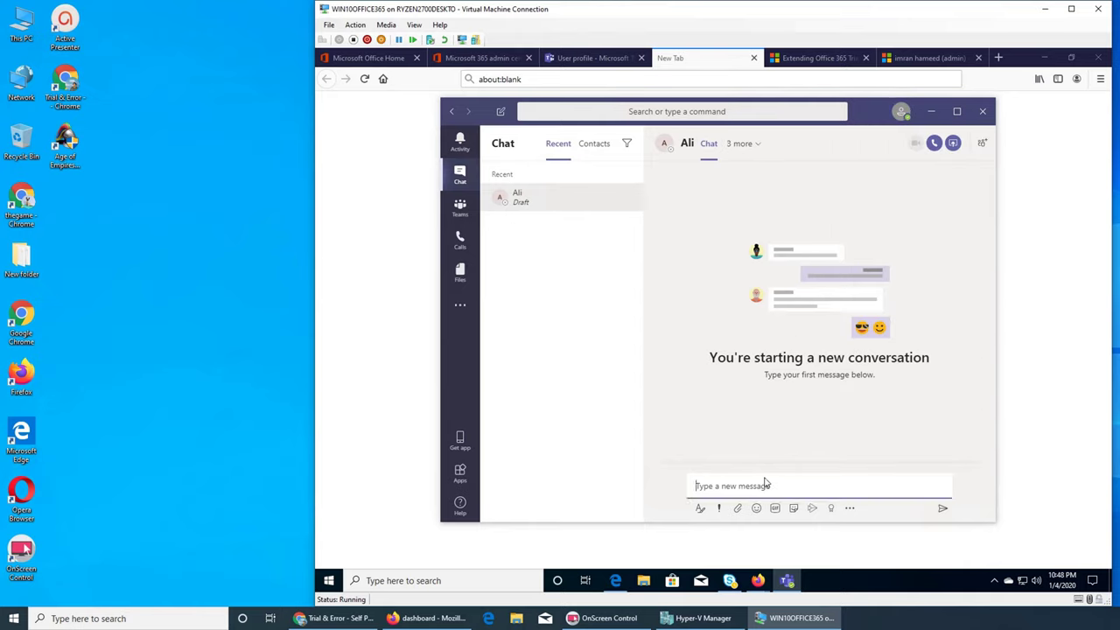
pyautogui.click(786, 582)
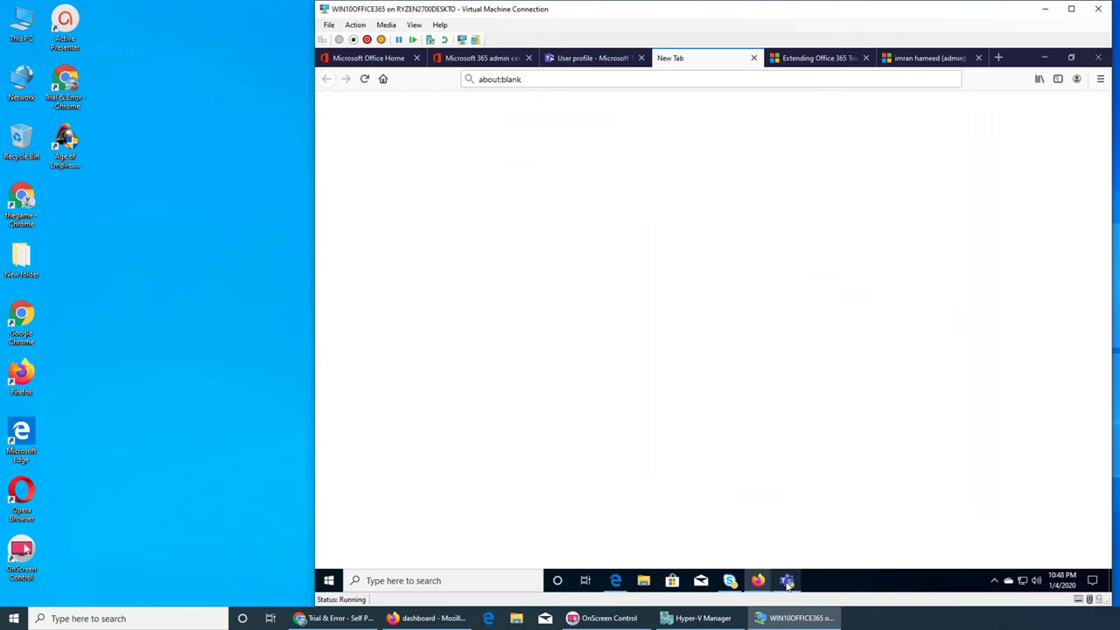
pyautogui.click(786, 582)
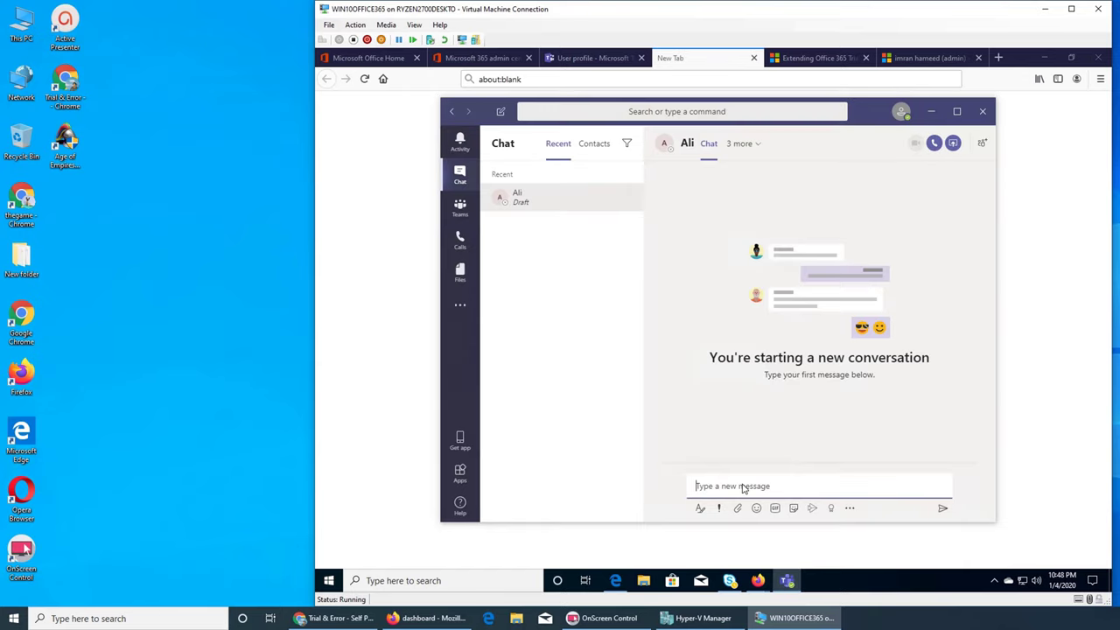
pyautogui.write('hey pls set up a meetin for teams init')
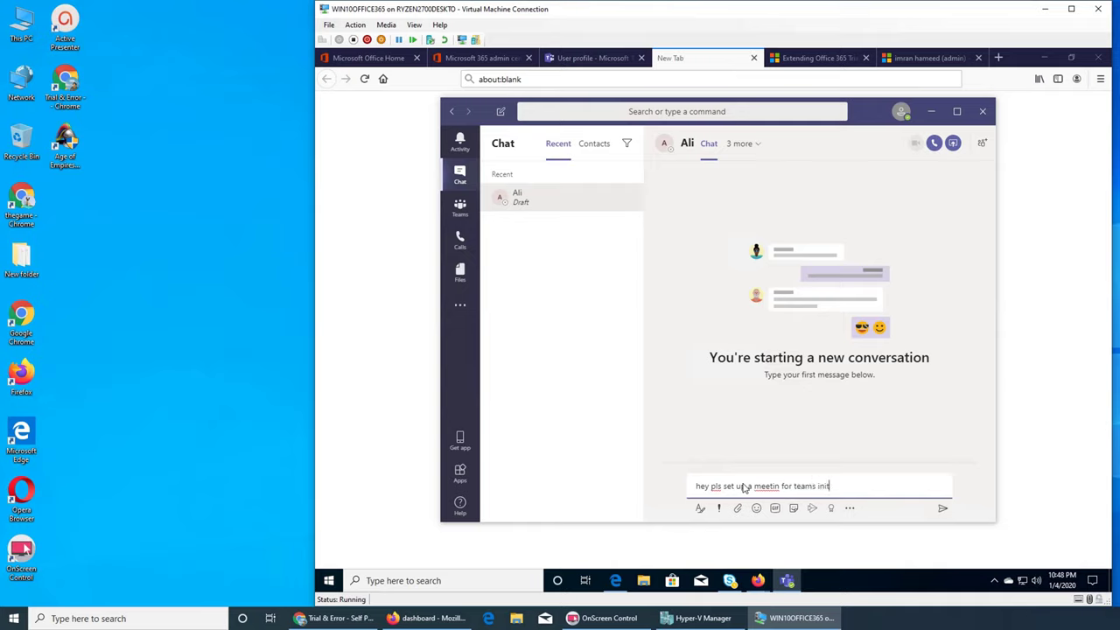
pyautogui.write('ialization')
pyautogui.press('Return')
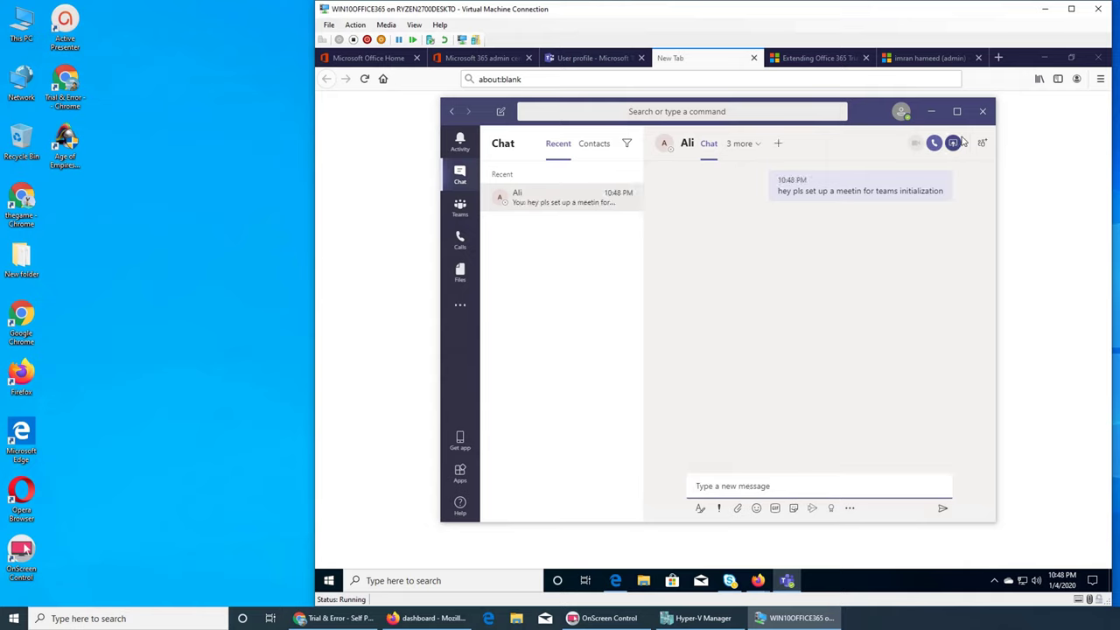
pyautogui.click(983, 112)
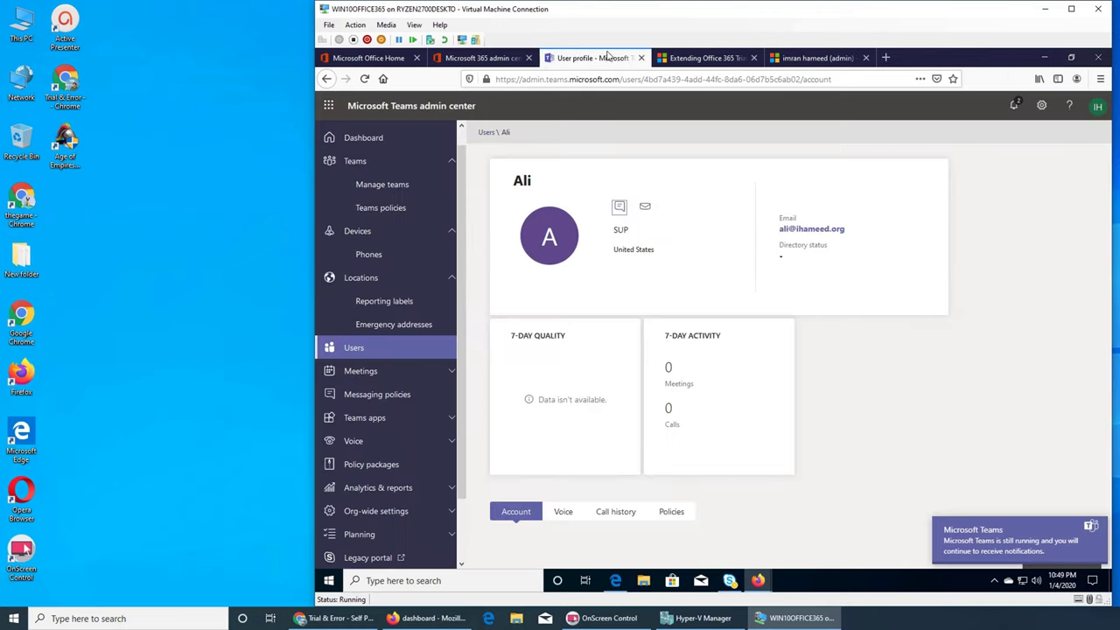
# Review the Account and Voice sections of the user's profile, including the available dial-out settings for outbound calling
pyautogui.click(753, 58)
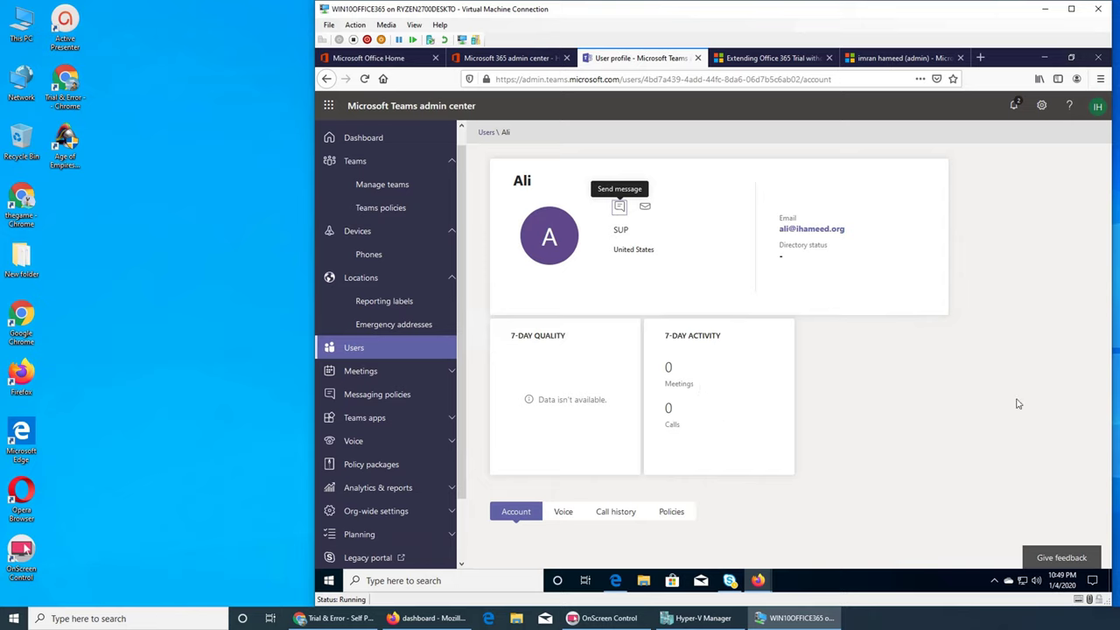
pyautogui.click(516, 516)
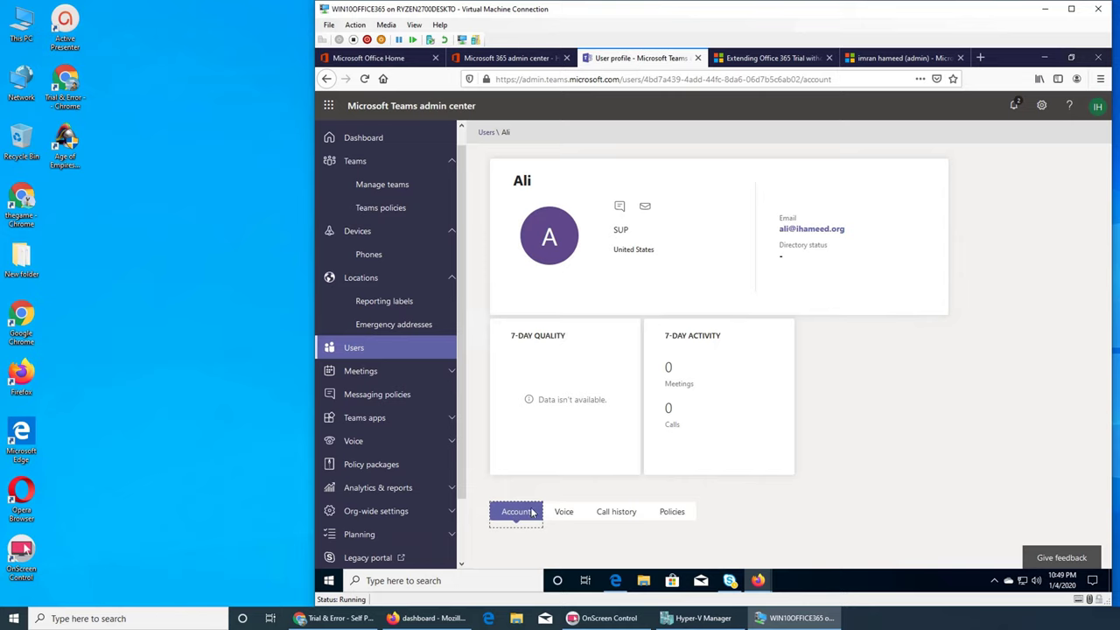
pyautogui.click(555, 518)
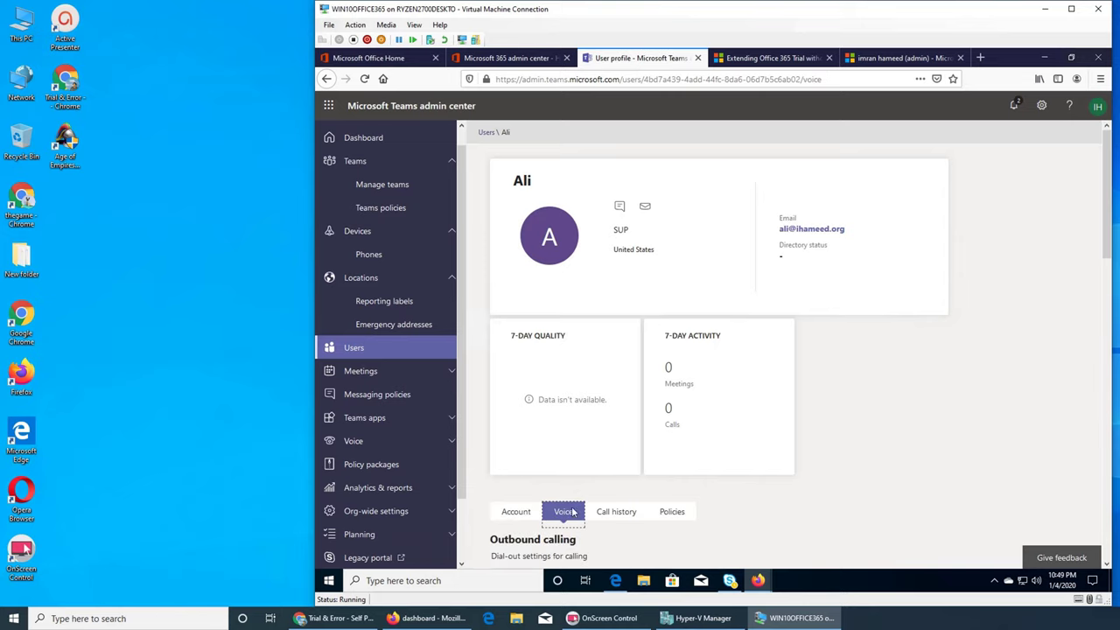
pyautogui.scroll(-4, 872, 393)
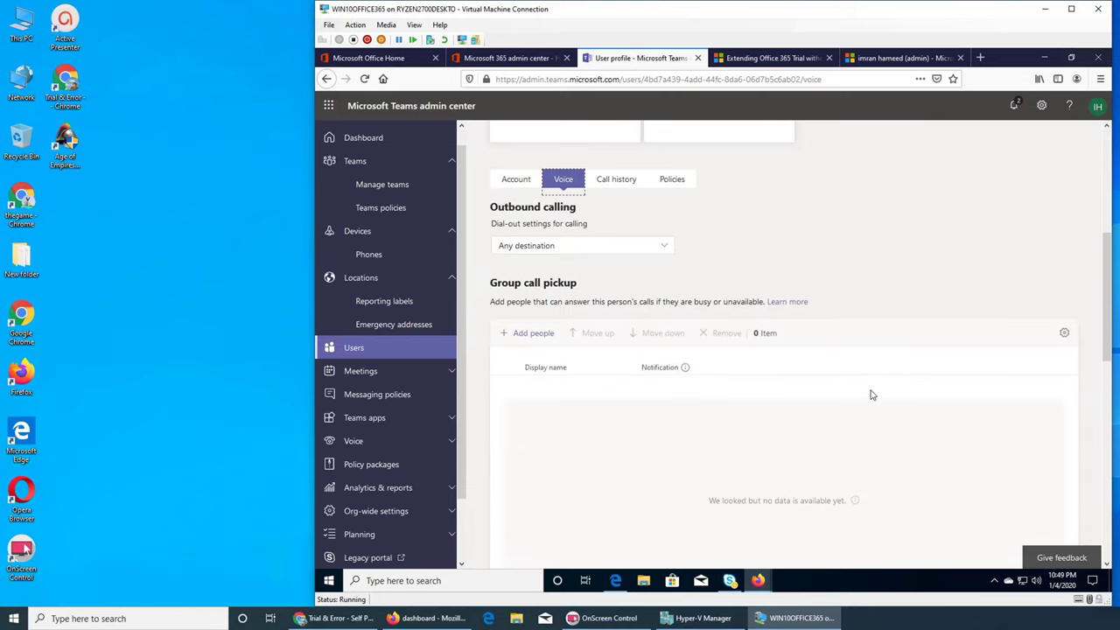
pyautogui.click(513, 184)
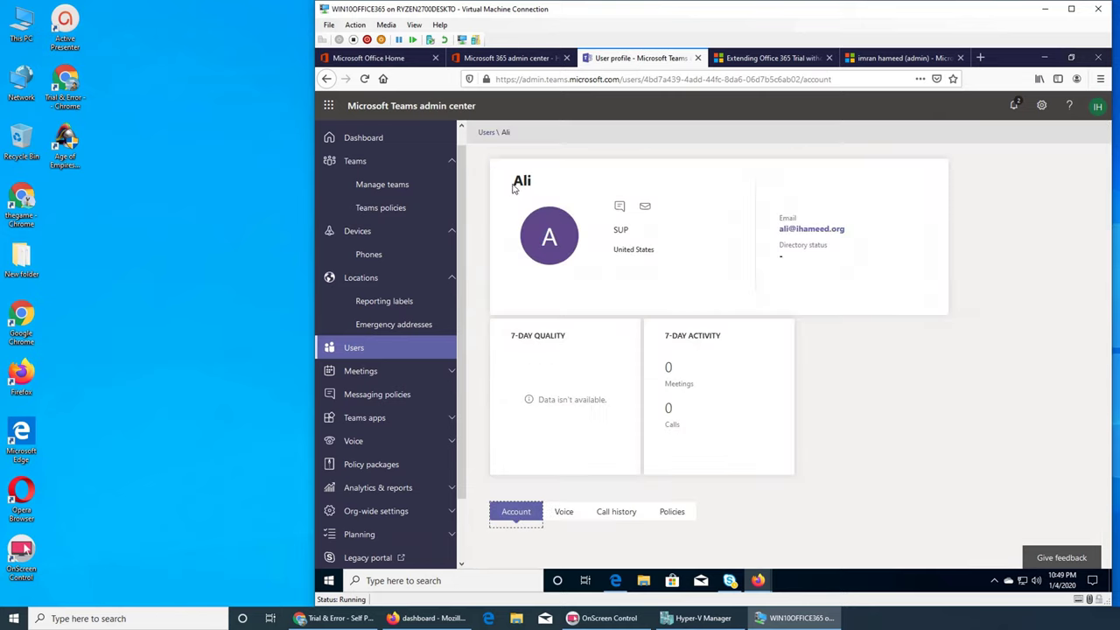
pyautogui.click(564, 511)
pyautogui.scroll(-4, 827, 371)
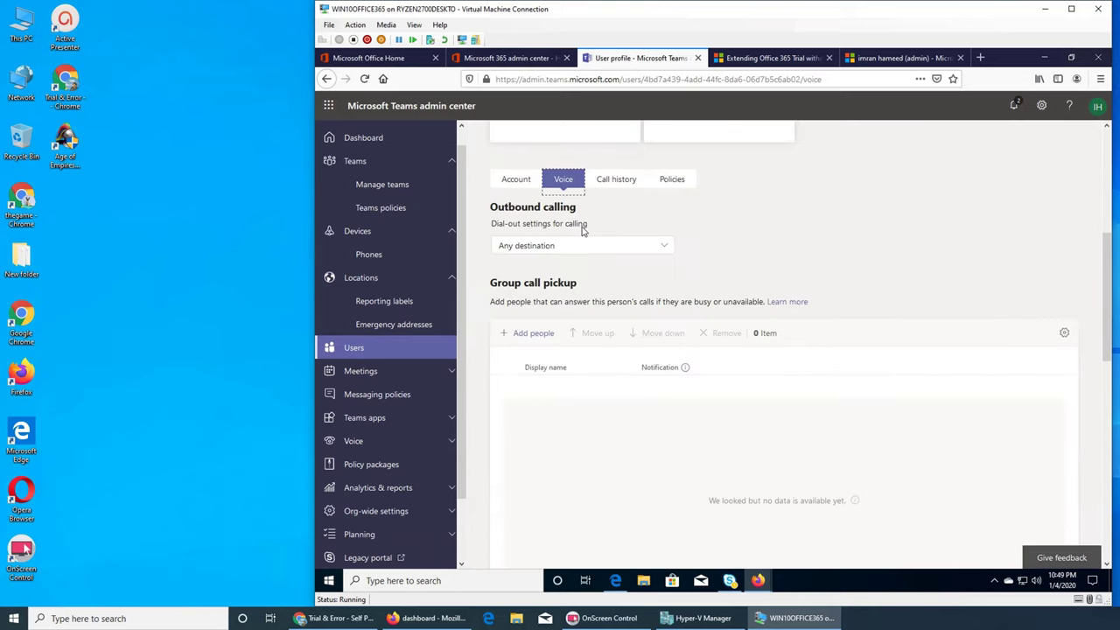
pyautogui.click(662, 248)
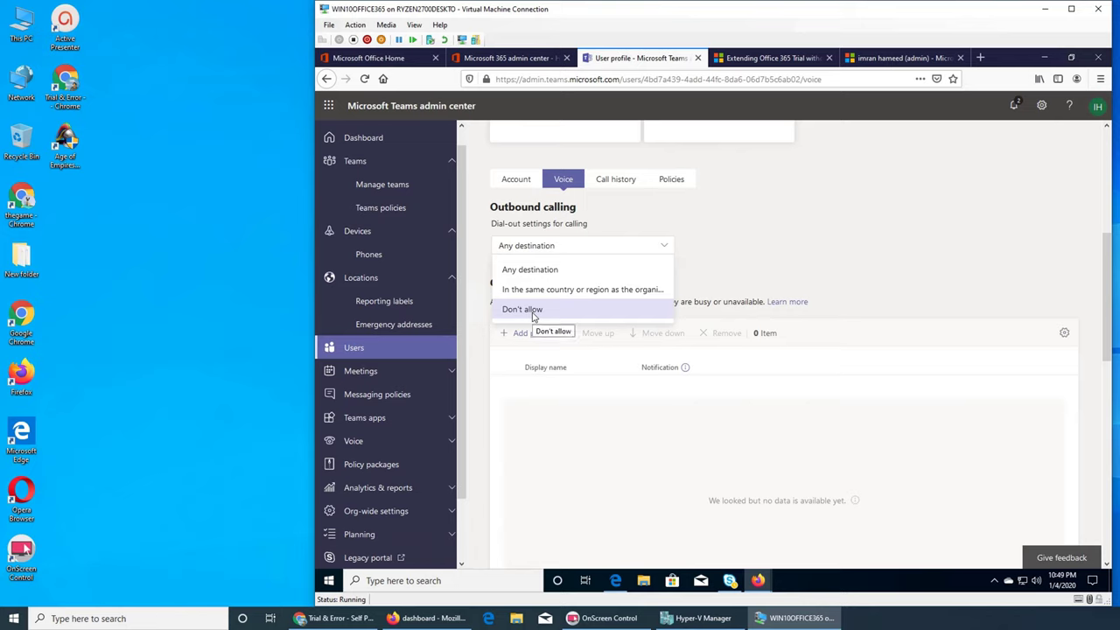
pyautogui.click(748, 276)
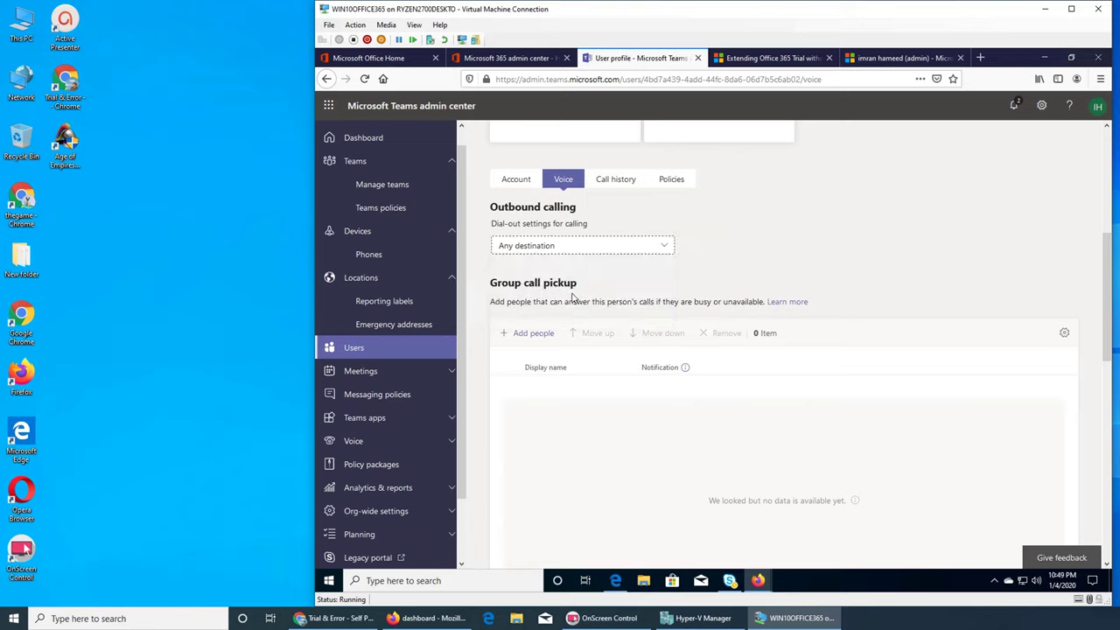
# Add Bill Clinton to the user's group call pickup list and apply the change
pyautogui.click(530, 334)
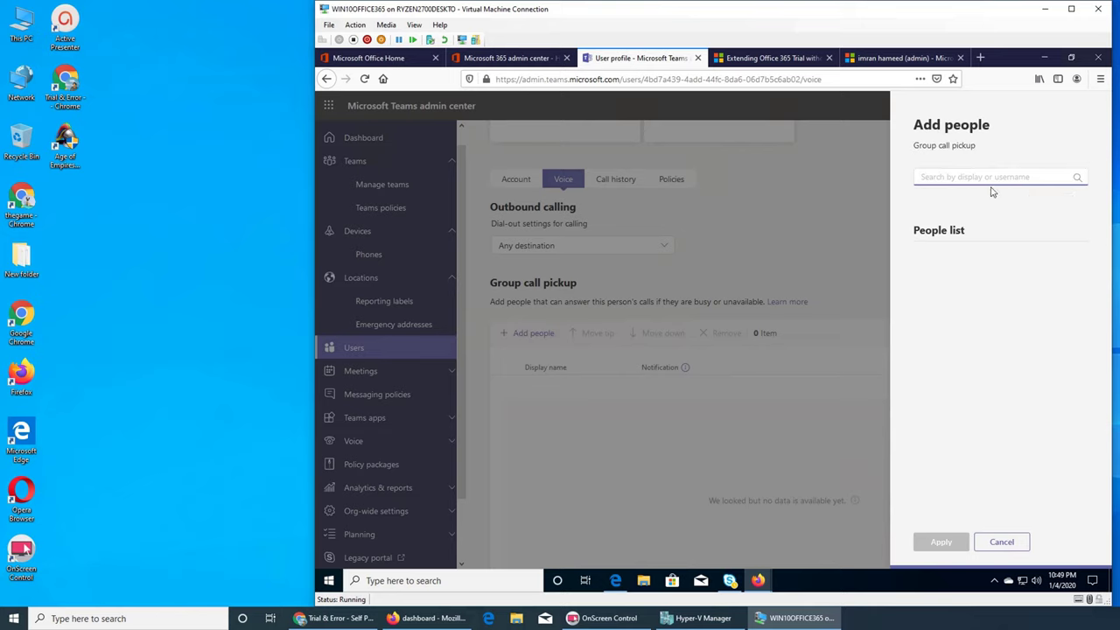
pyautogui.write('bill')
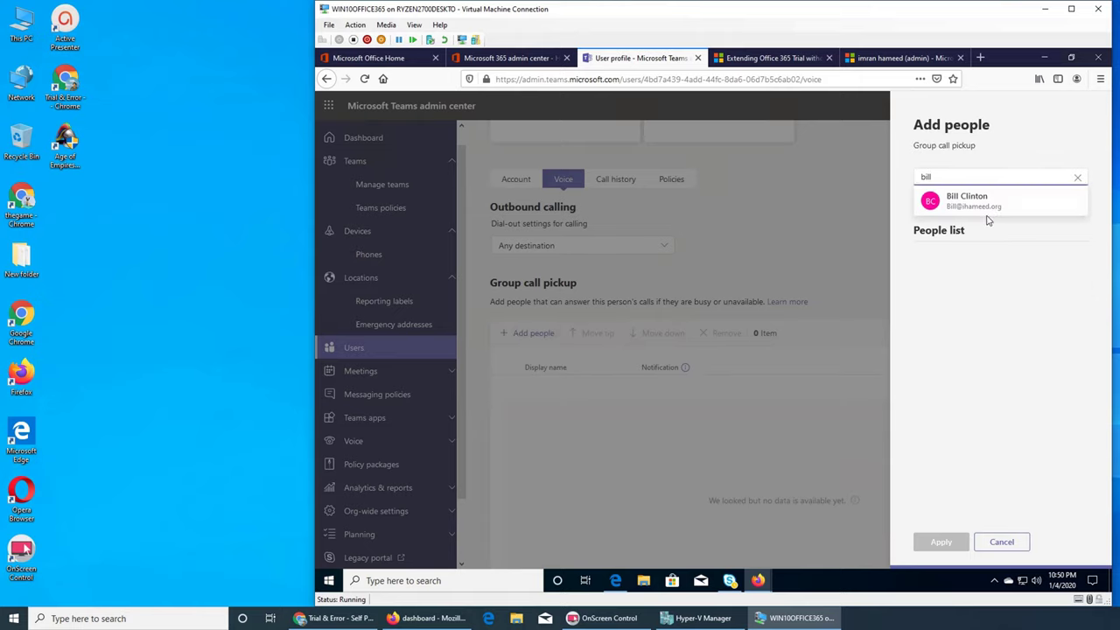
pyautogui.click(1075, 204)
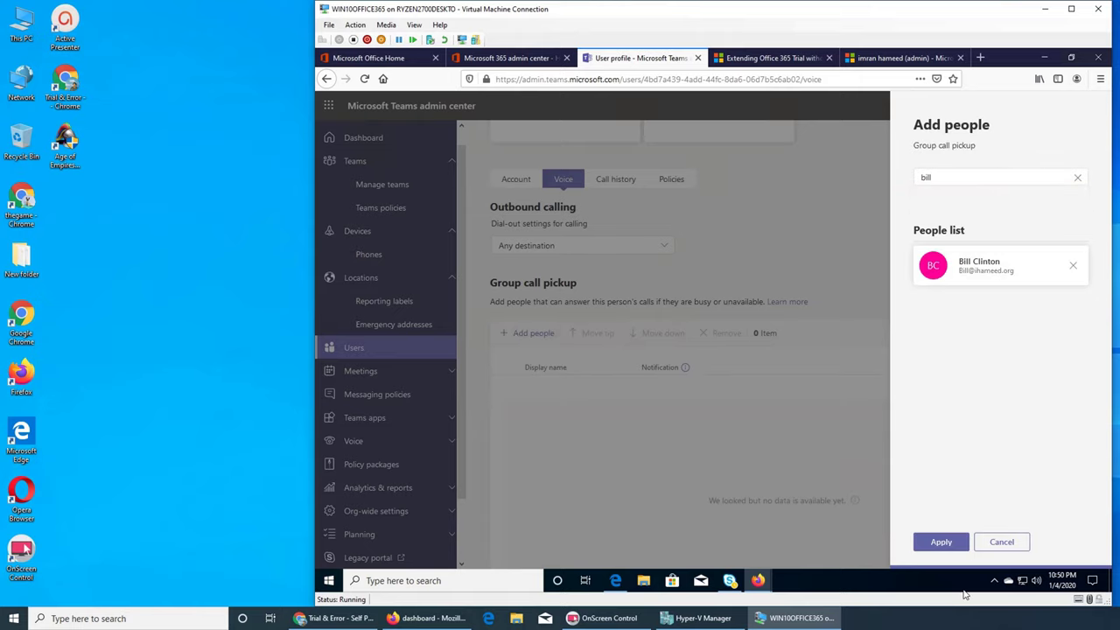
pyautogui.click(941, 542)
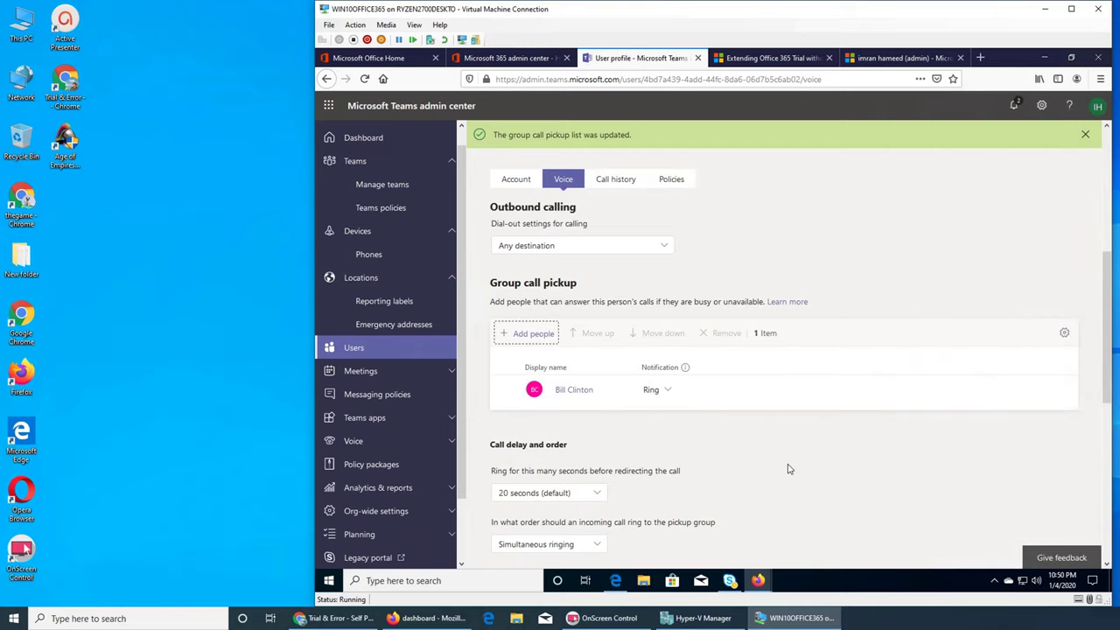
# Review the user's call delay, ringing order and call delegation settings, and check the call history
pyautogui.scroll(-3, 787, 469)
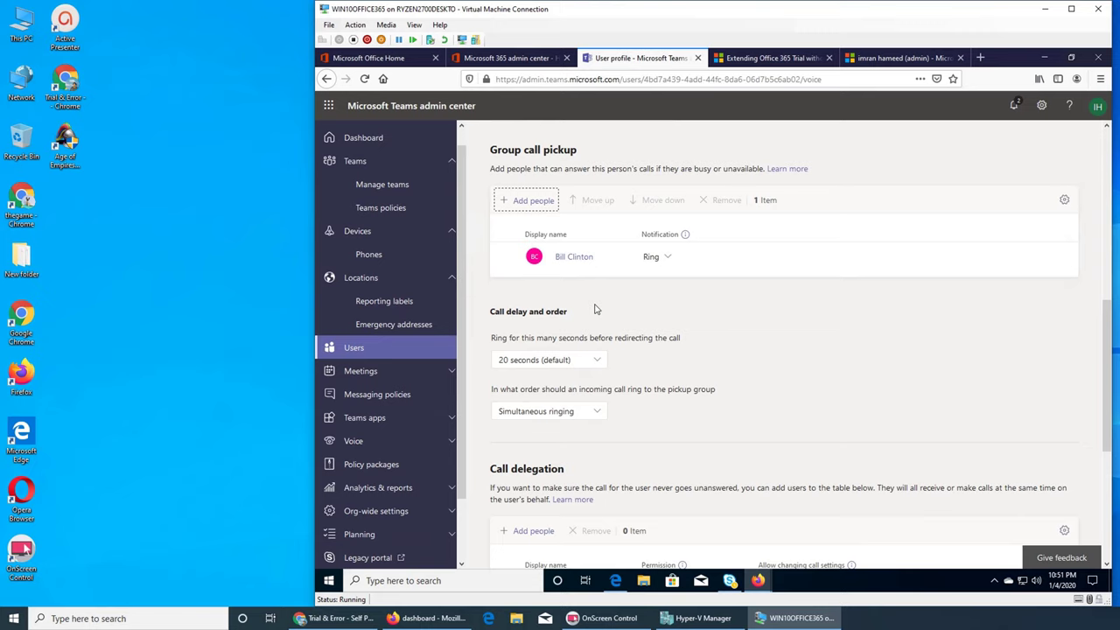
pyautogui.scroll(-3, 636, 350)
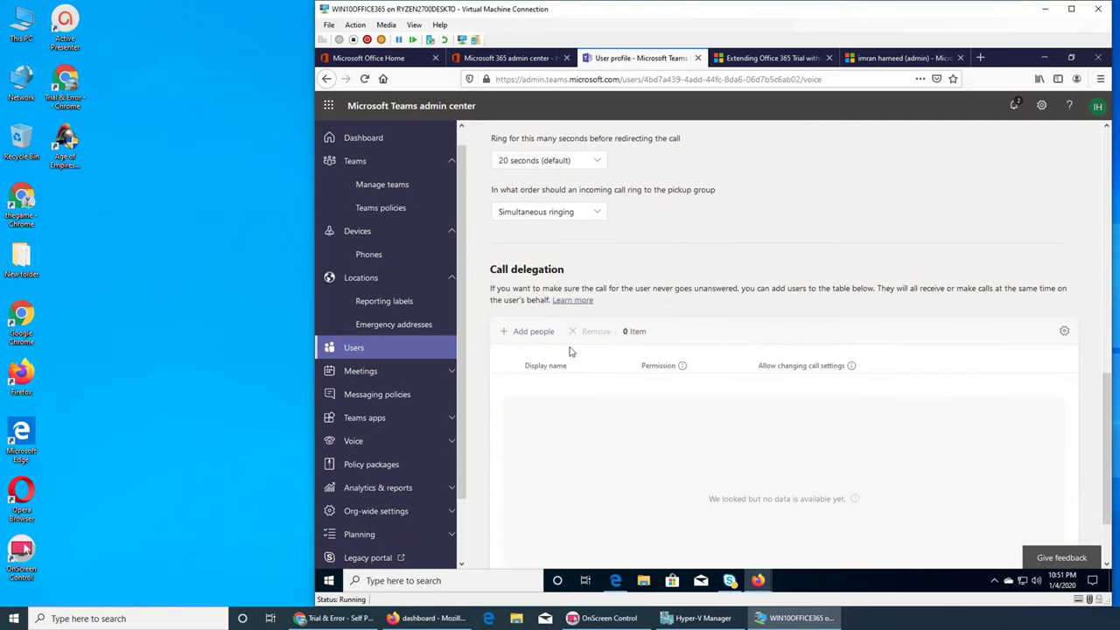
pyautogui.scroll(-1, 656, 401)
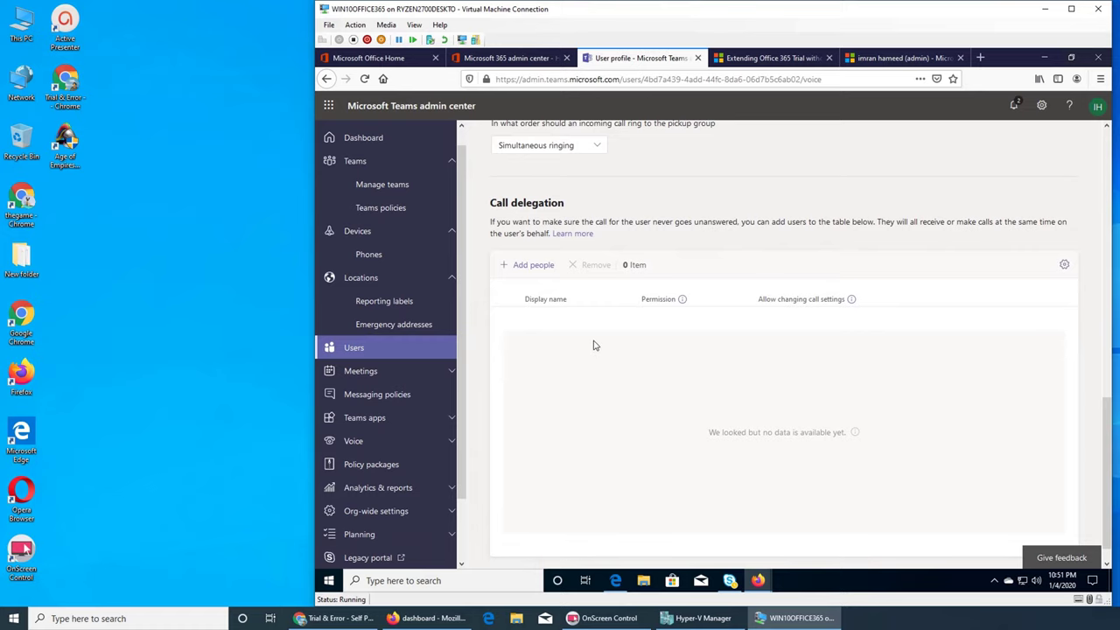
pyautogui.scroll(7, 593, 346)
pyautogui.scroll(3, 621, 393)
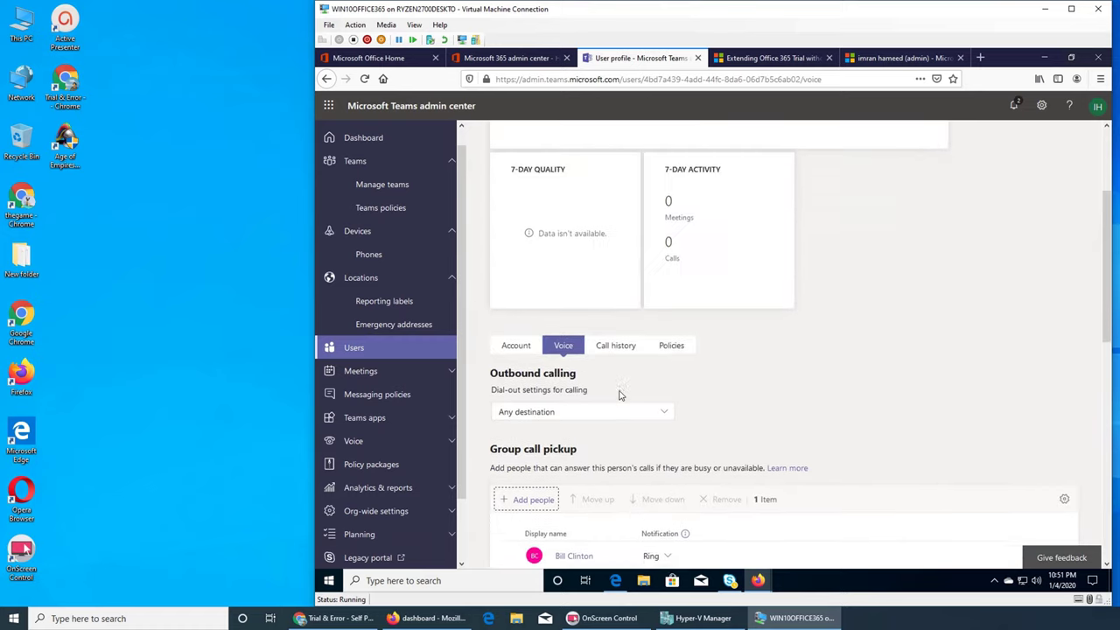
pyautogui.click(617, 414)
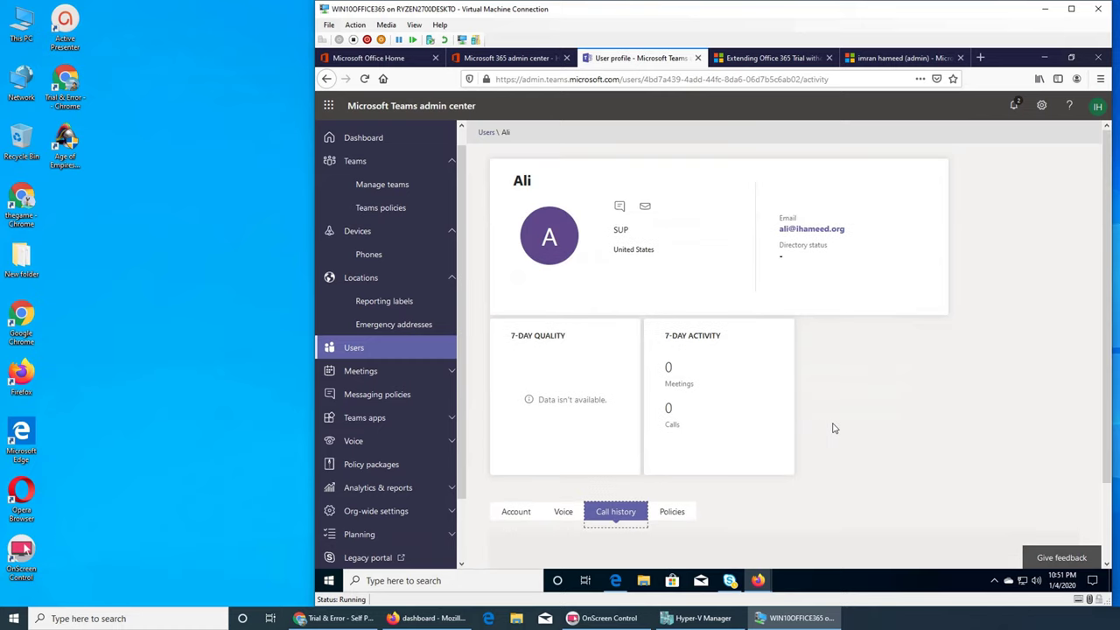
pyautogui.scroll(-2, 830, 425)
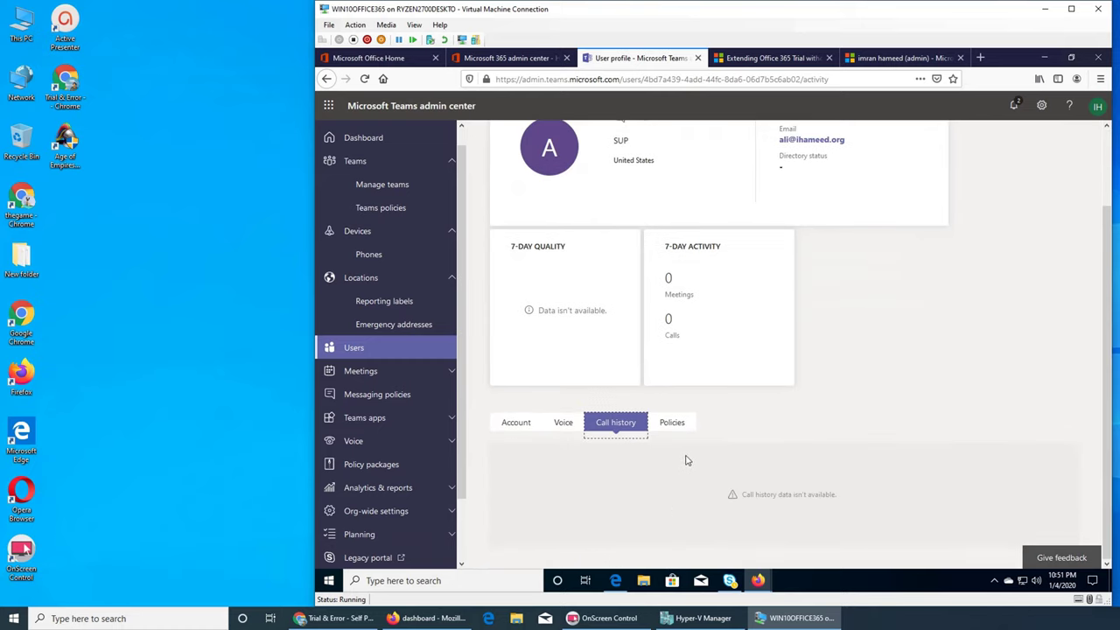
# Review the policies assigned to the user and inspect the global Teams policy's settings, closing it without changes
pyautogui.click(671, 423)
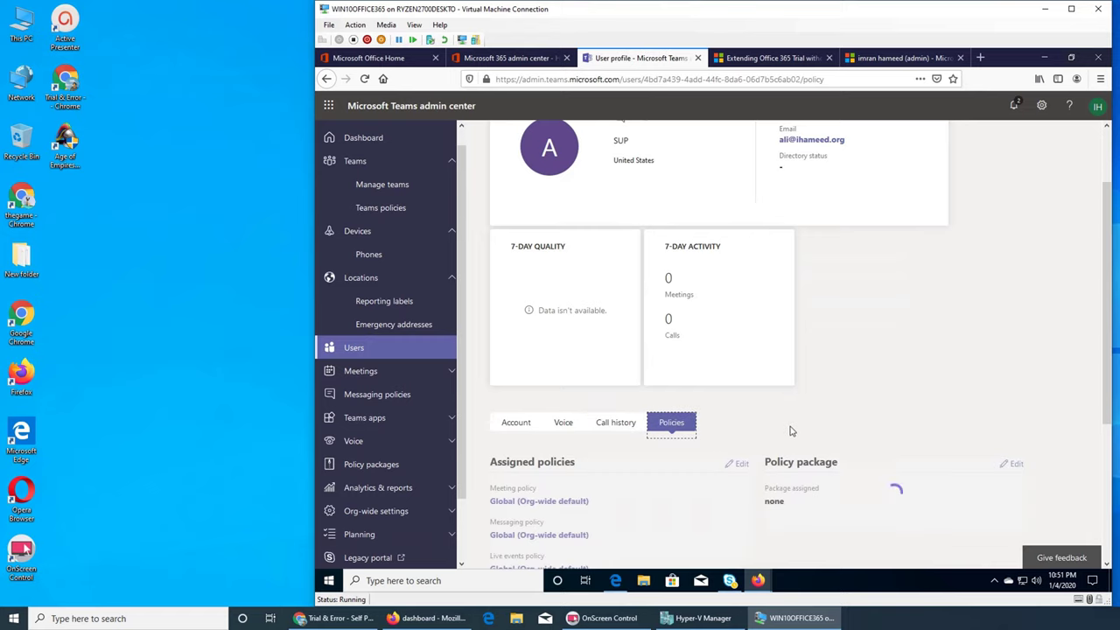
pyautogui.scroll(-4, 790, 432)
pyautogui.scroll(-1, 790, 432)
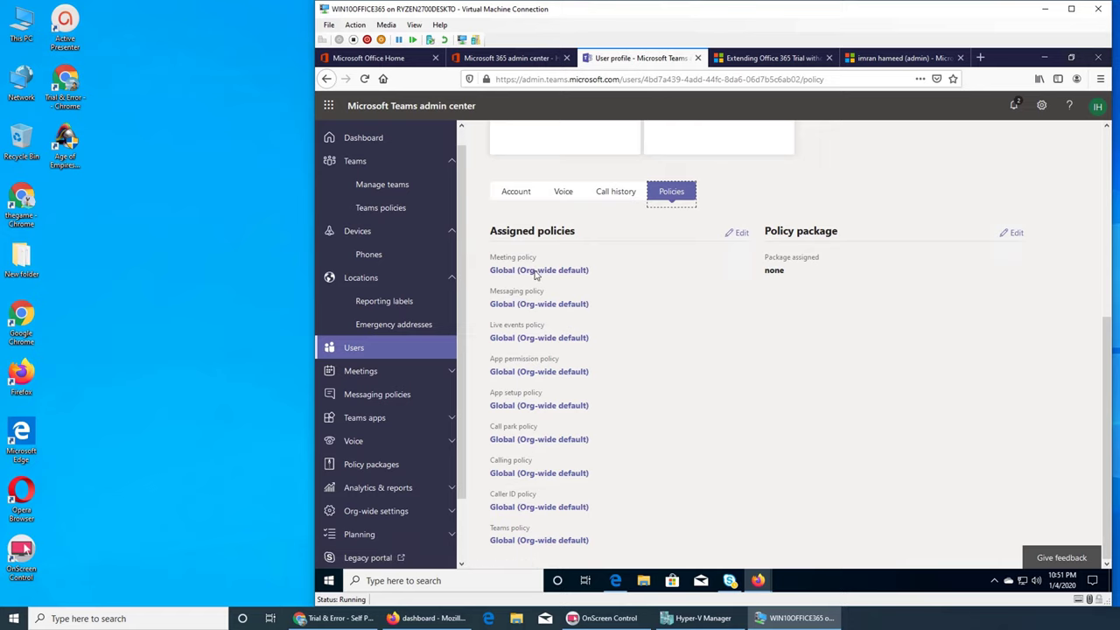
pyautogui.click(569, 540)
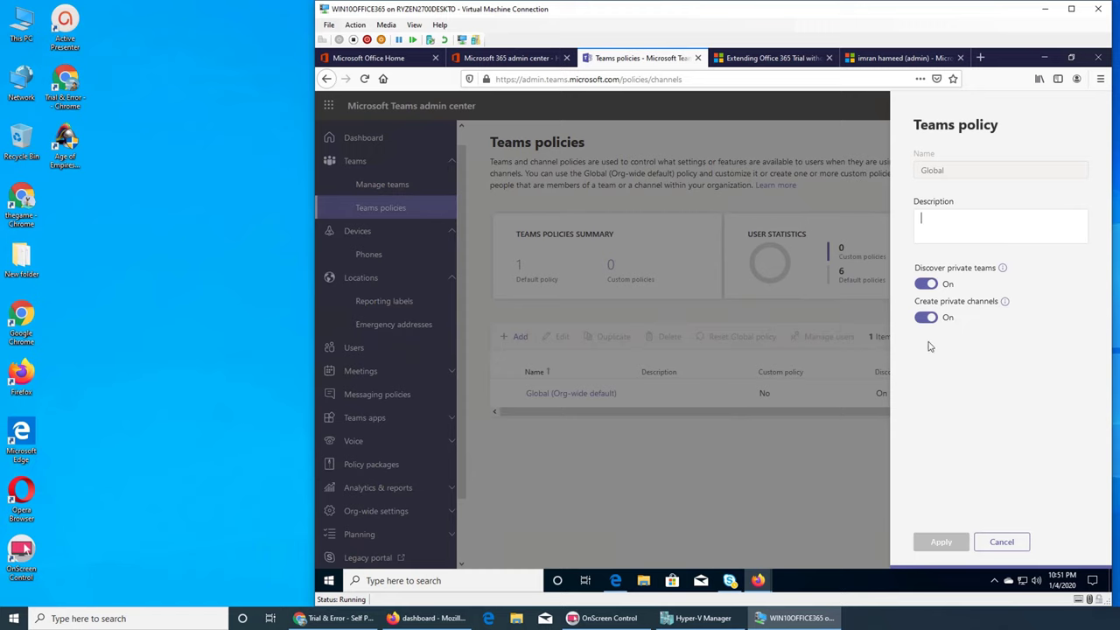
pyautogui.click(997, 541)
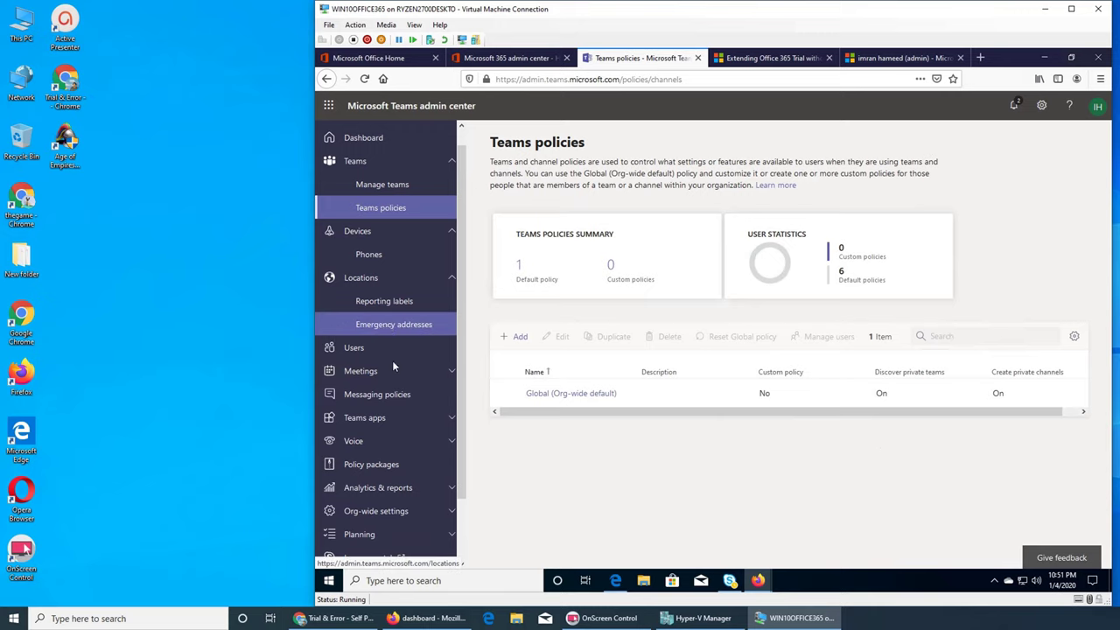
# Return to the first listed user's policies and inspect the available policy packages, discarding the assignment
pyautogui.click(355, 348)
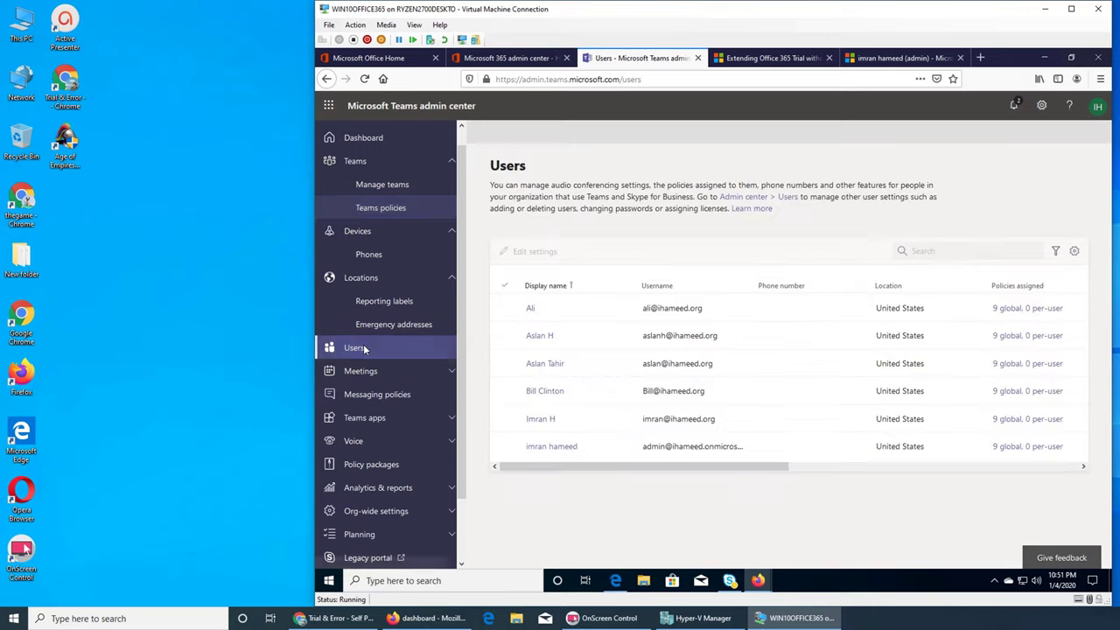
pyautogui.click(530, 310)
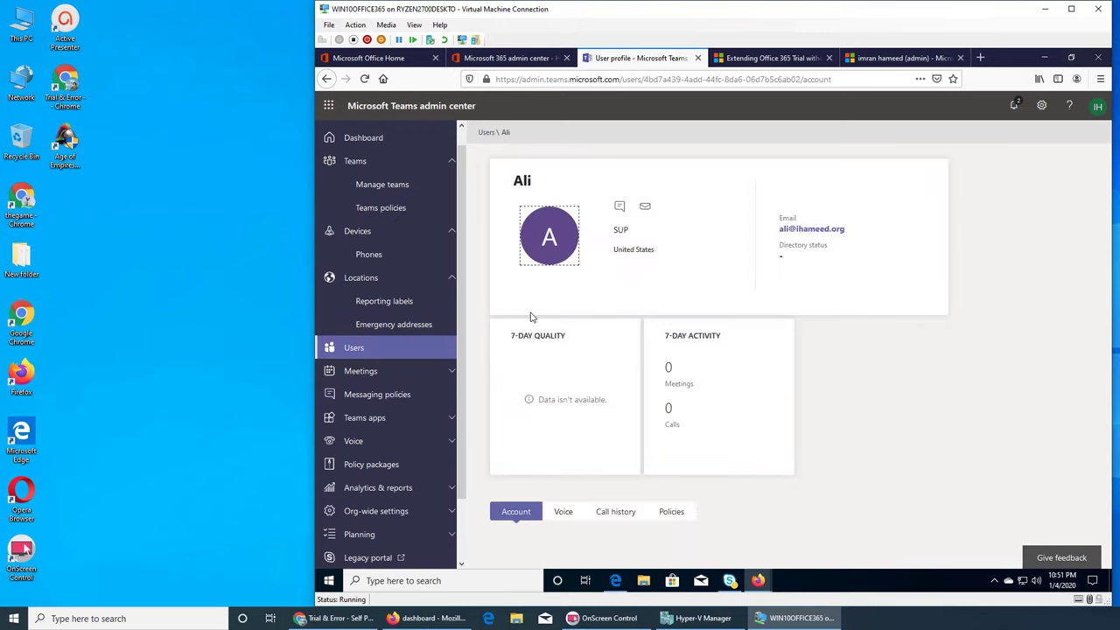
pyautogui.click(660, 516)
pyautogui.scroll(-5, 935, 382)
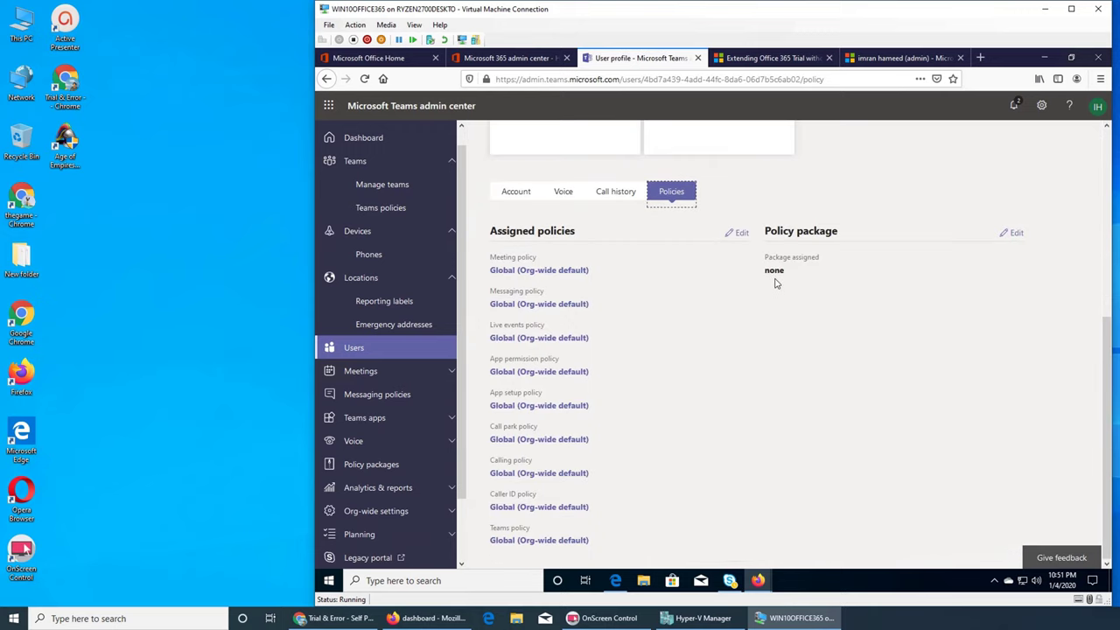
pyautogui.click(1013, 236)
pyautogui.click(1075, 175)
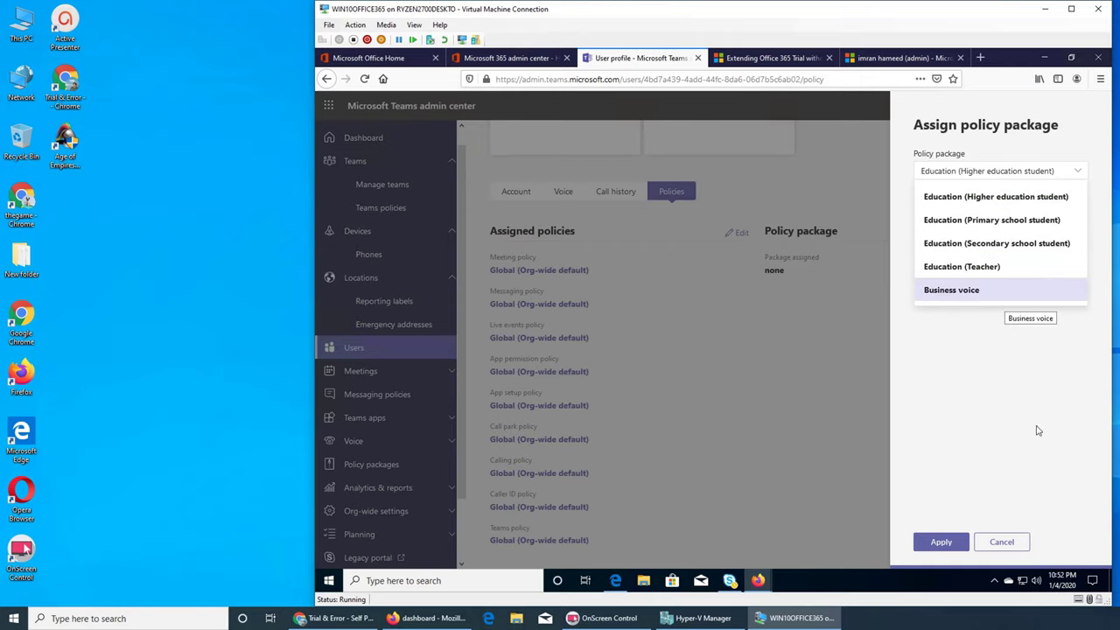
pyautogui.click(997, 543)
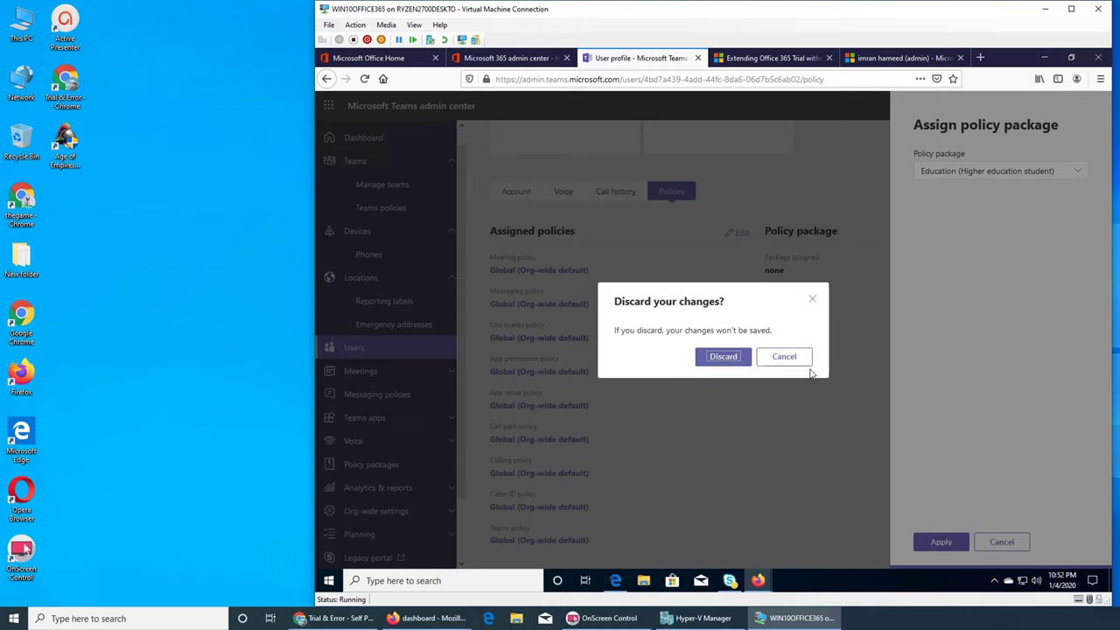
pyautogui.click(783, 356)
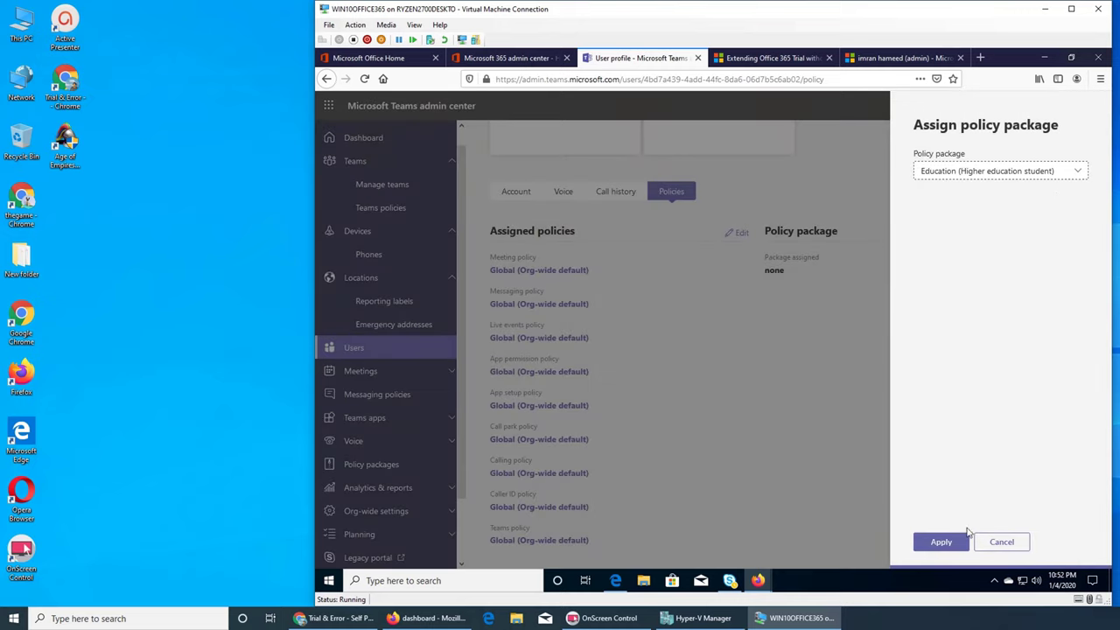
pyautogui.click(999, 541)
pyautogui.click(723, 357)
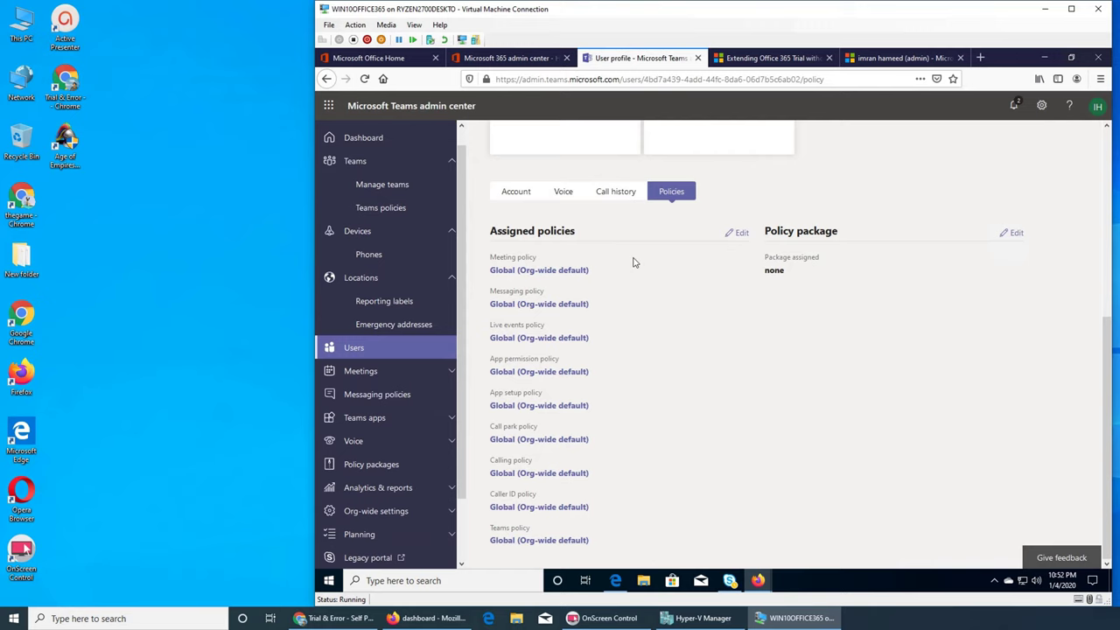
# Open the user's assigned policies for editing and inspect the meeting policy choices, closing without changes
pyautogui.click(738, 233)
pyautogui.click(1010, 172)
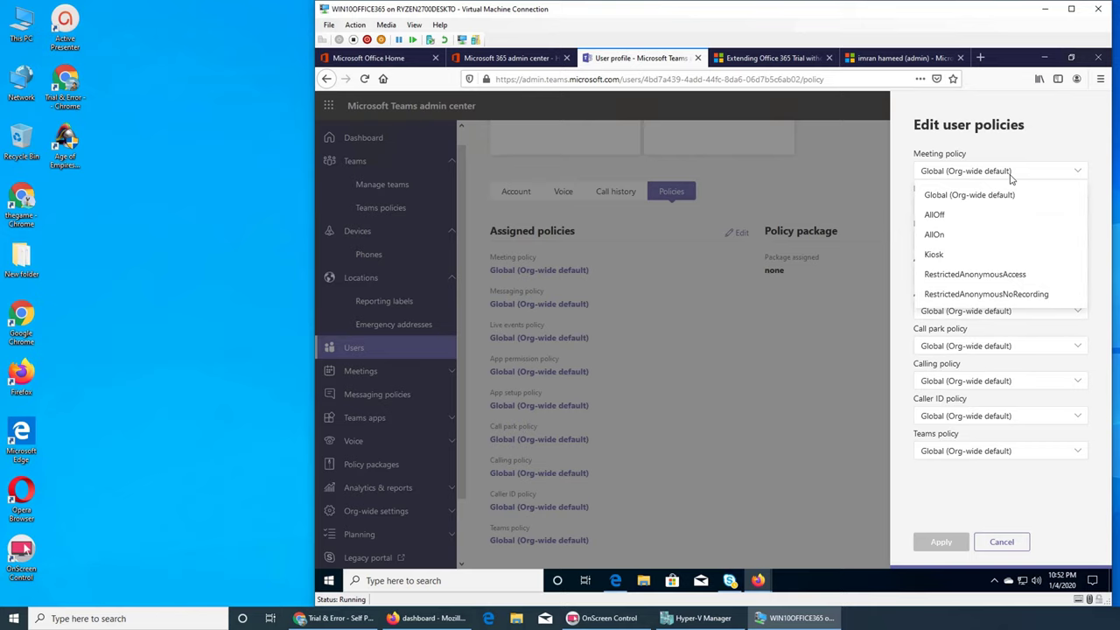
pyautogui.click(715, 372)
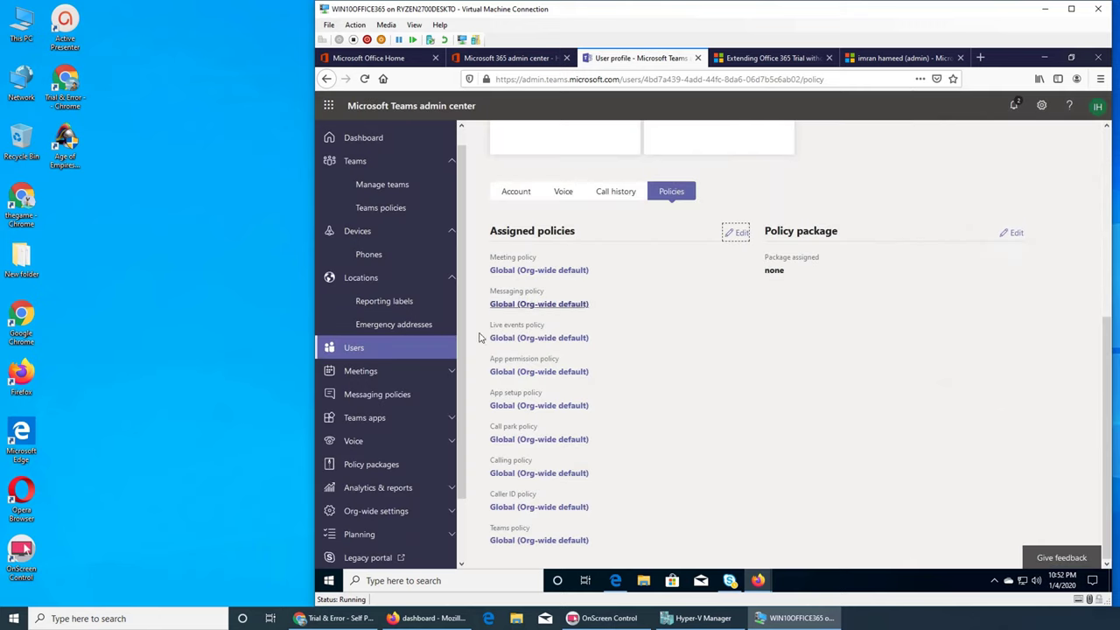
# Return to the full users list and view which columns its table can show, cancelling without changes
pyautogui.click(362, 348)
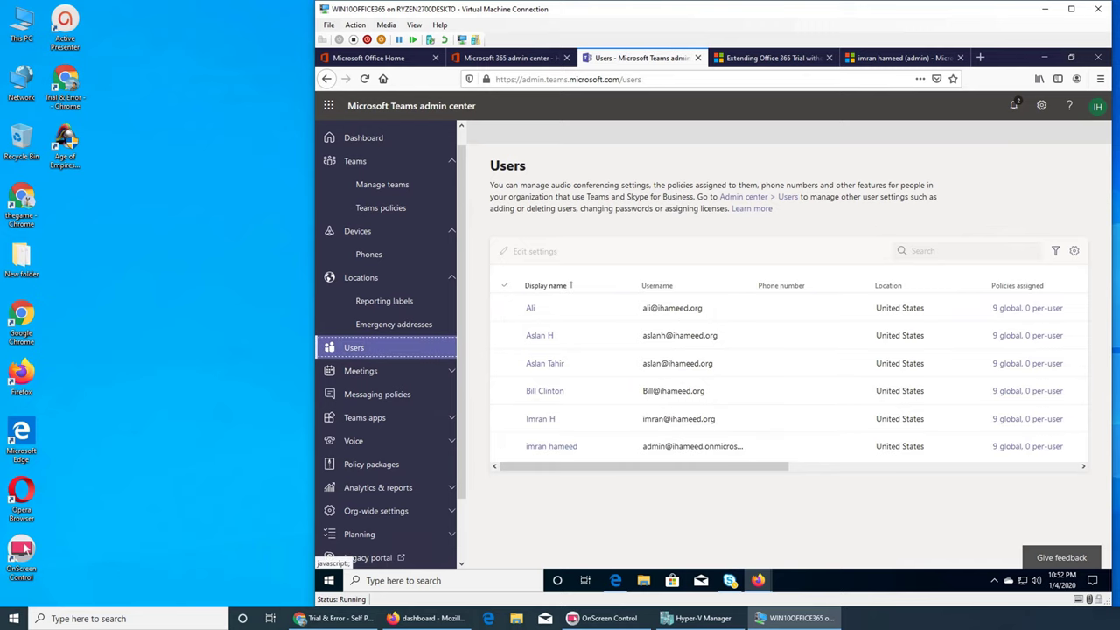
pyautogui.click(1073, 254)
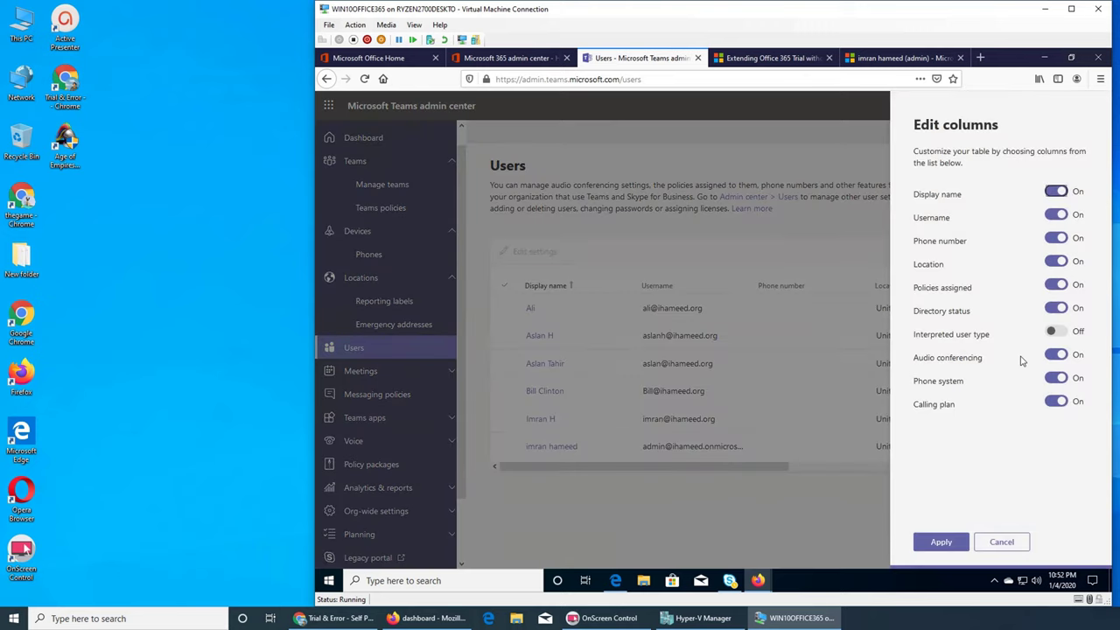
pyautogui.click(1012, 541)
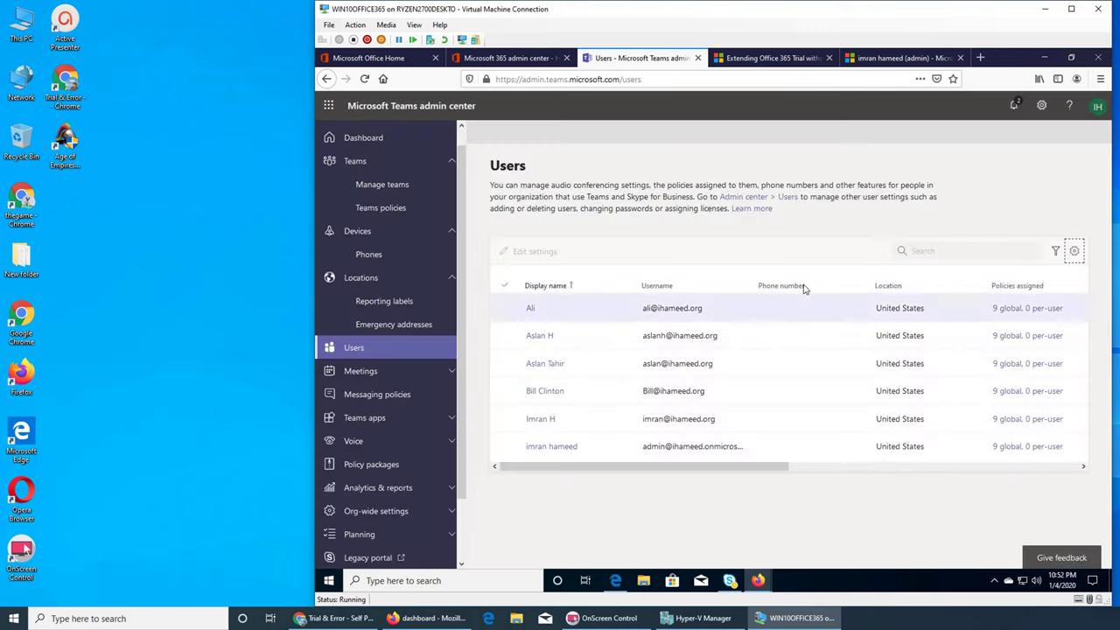
# Go to the meeting policies and open the Global (Org-wide default) policy for viewing
pyautogui.click(361, 371)
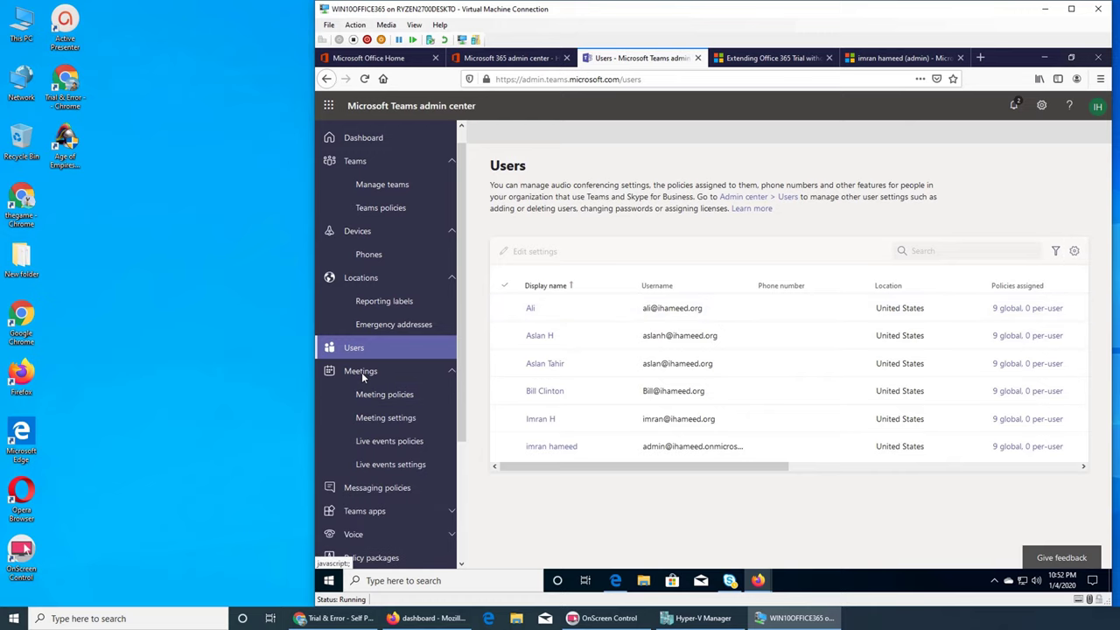
pyautogui.scroll(-3, 419, 329)
pyautogui.click(395, 262)
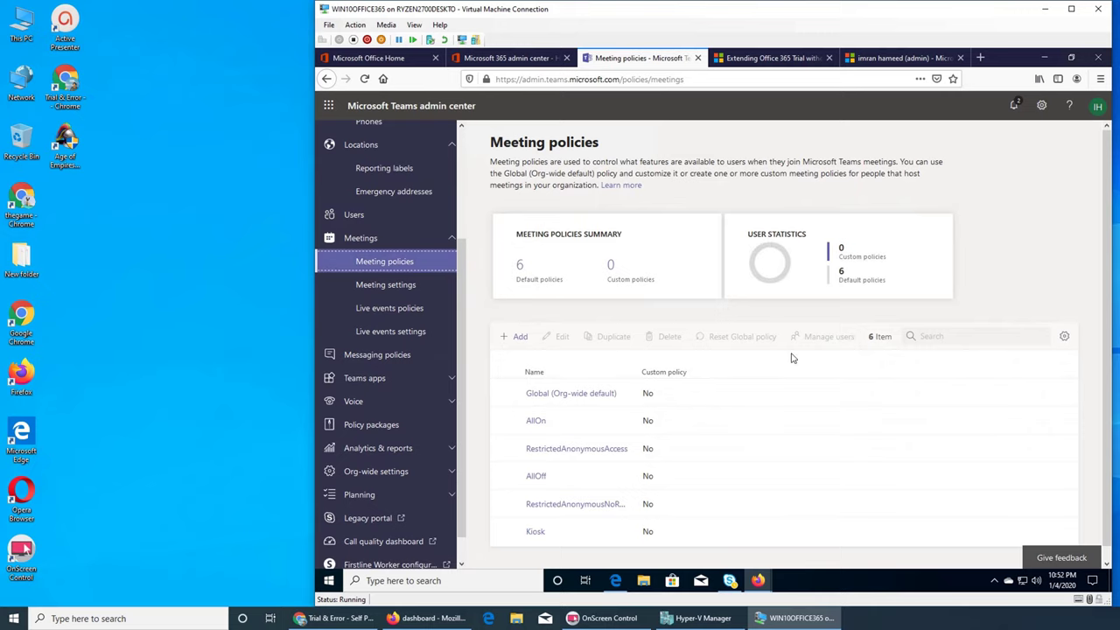
pyautogui.scroll(-1, 791, 358)
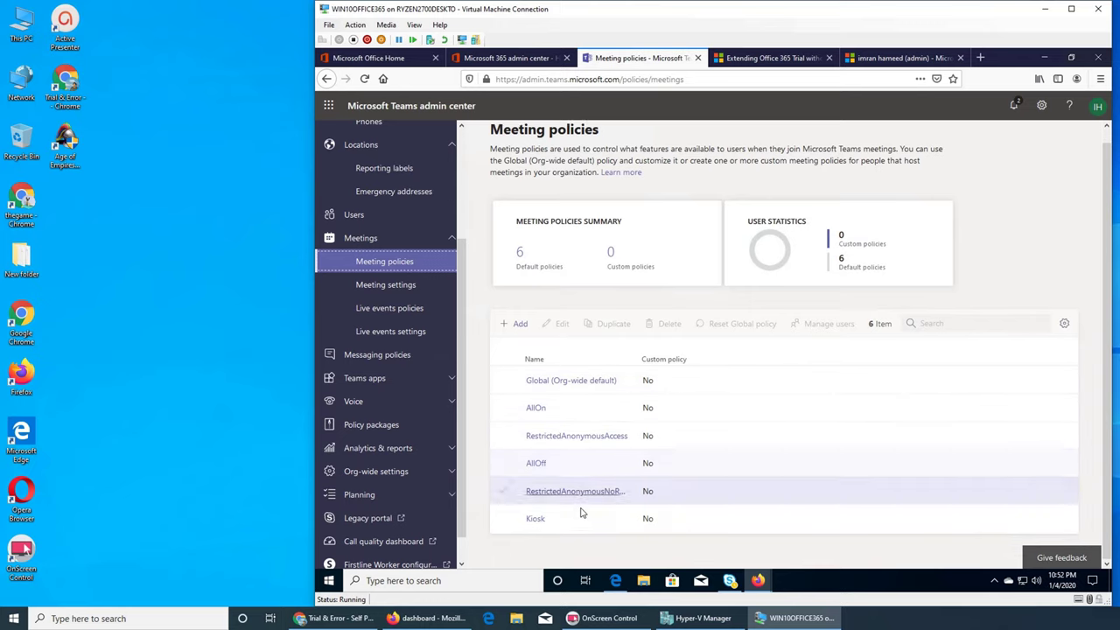
pyautogui.click(588, 388)
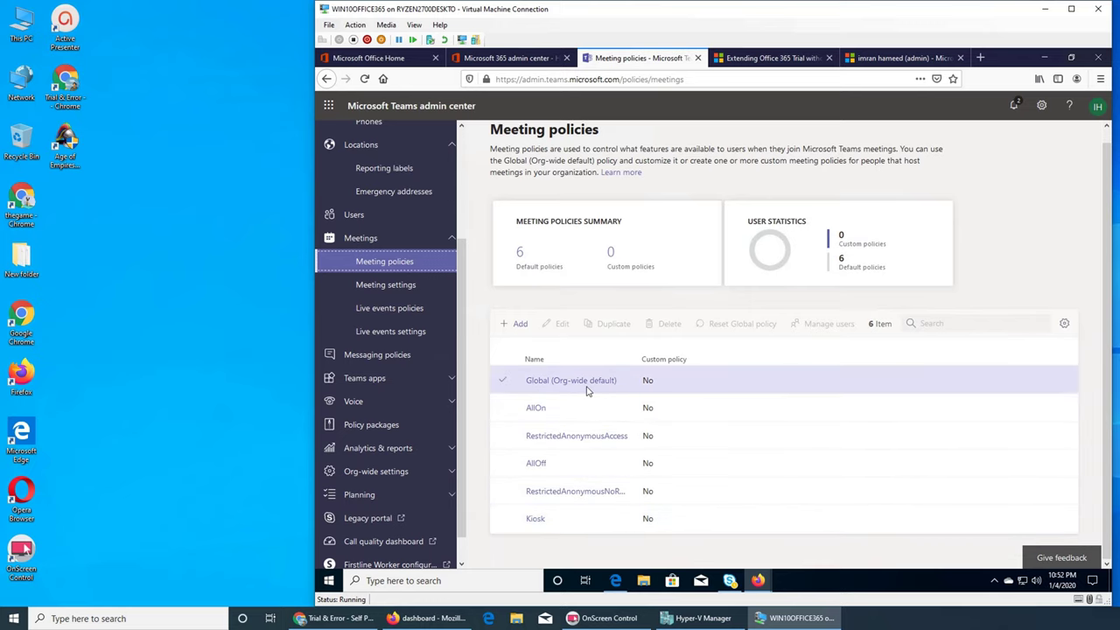
pyautogui.click(587, 385)
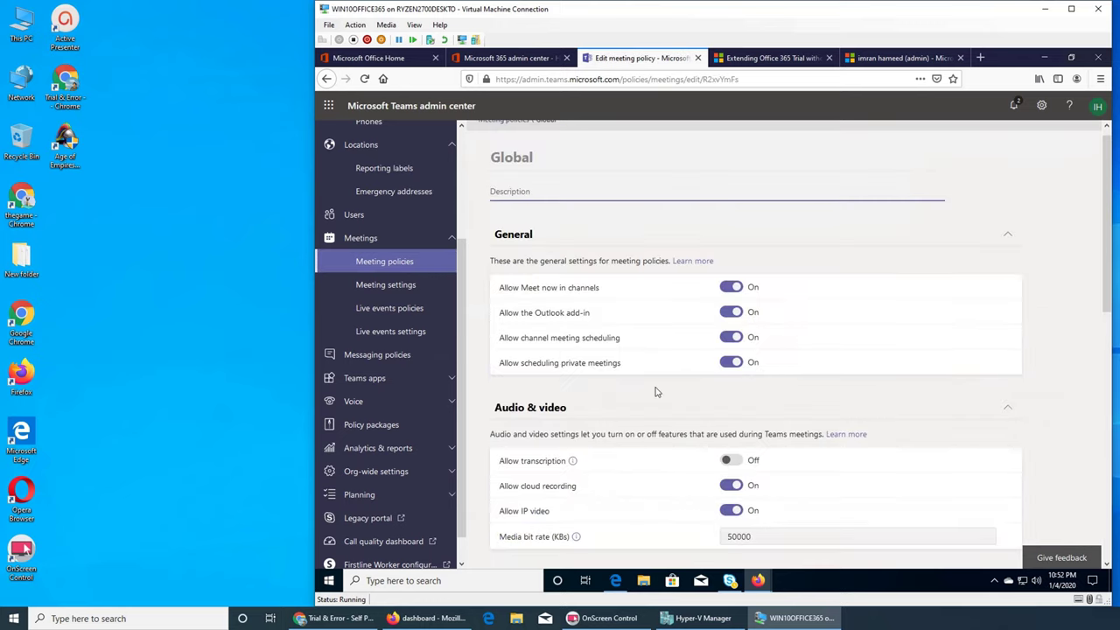
# Review the Global meeting policy's general, audio and video, and content sharing settings
pyautogui.scroll(-5, 623, 321)
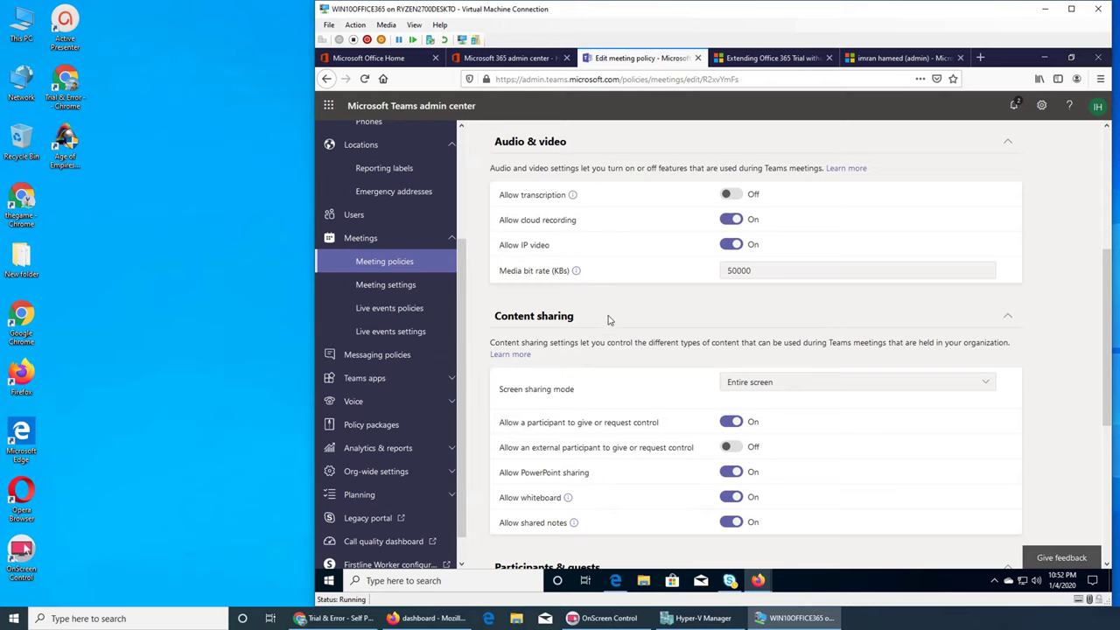
pyautogui.scroll(5, 607, 314)
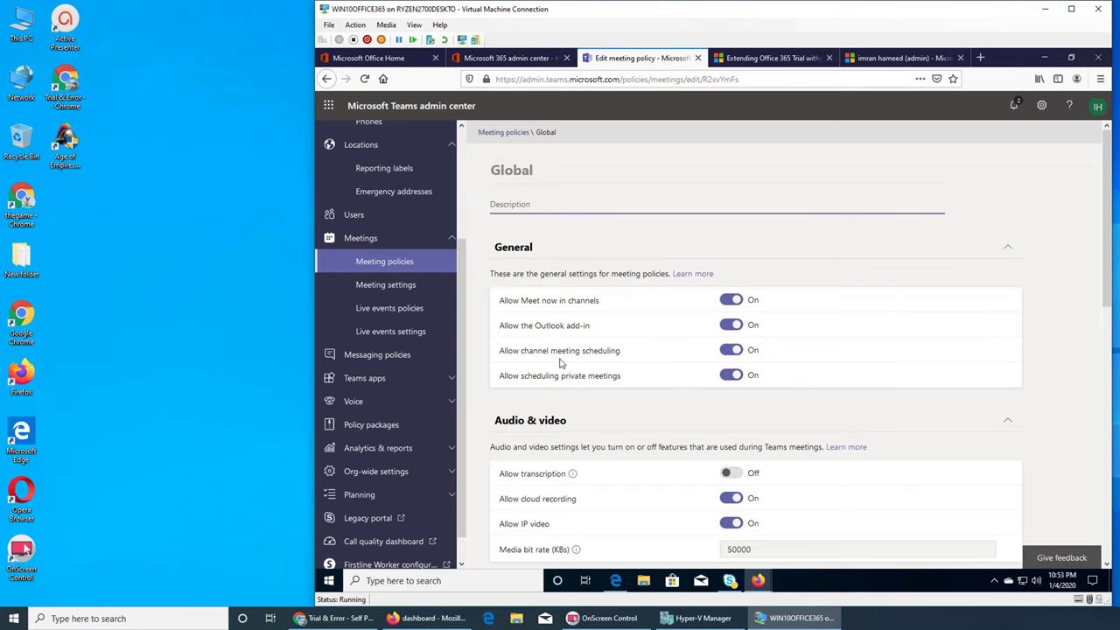
pyautogui.scroll(-3, 675, 388)
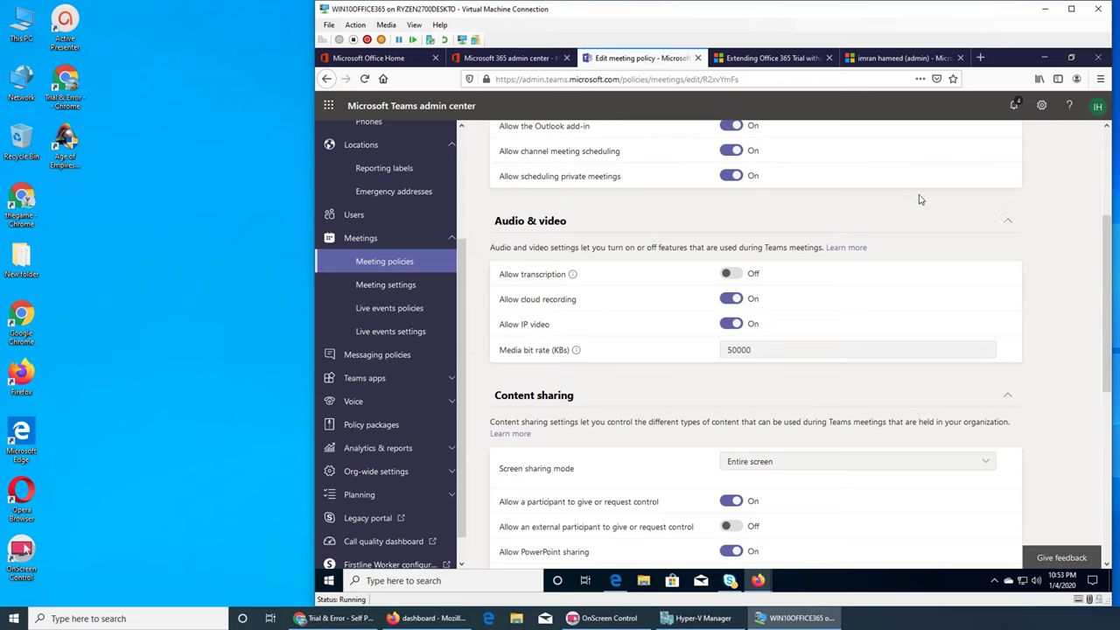
pyautogui.scroll(3, 390, 236)
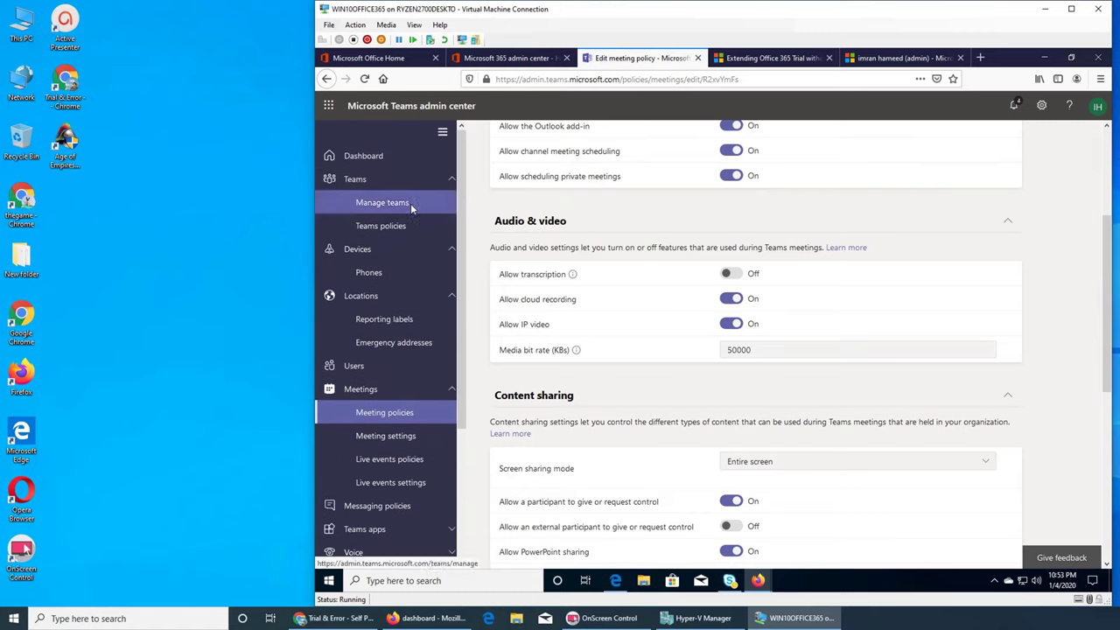
pyautogui.scroll(-1, 1040, 361)
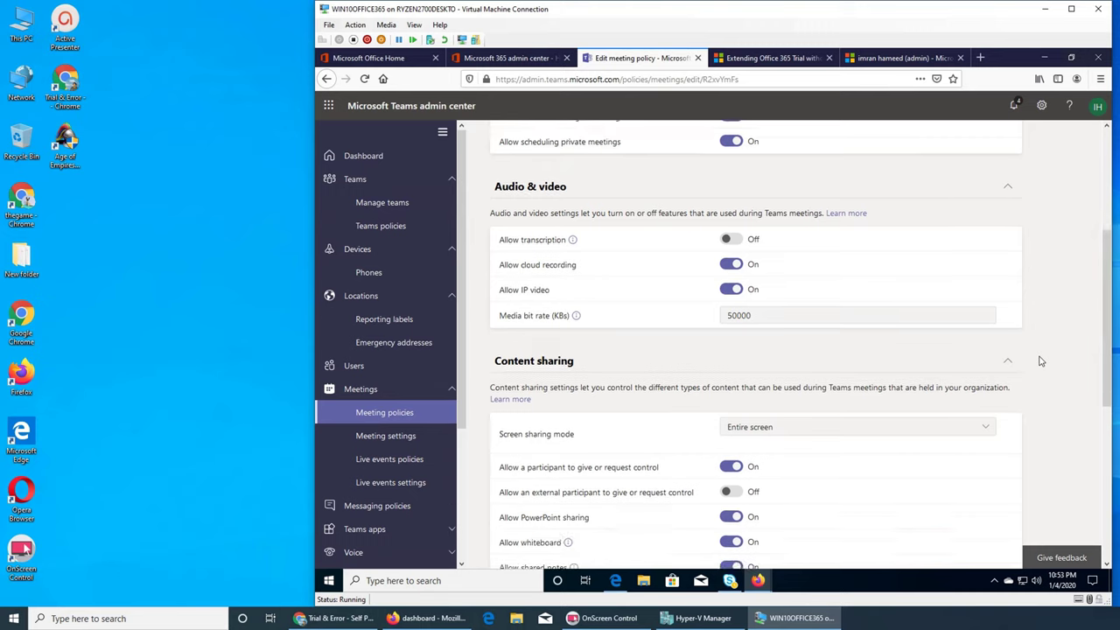
pyautogui.scroll(-3, 1040, 360)
pyautogui.scroll(1, 1010, 364)
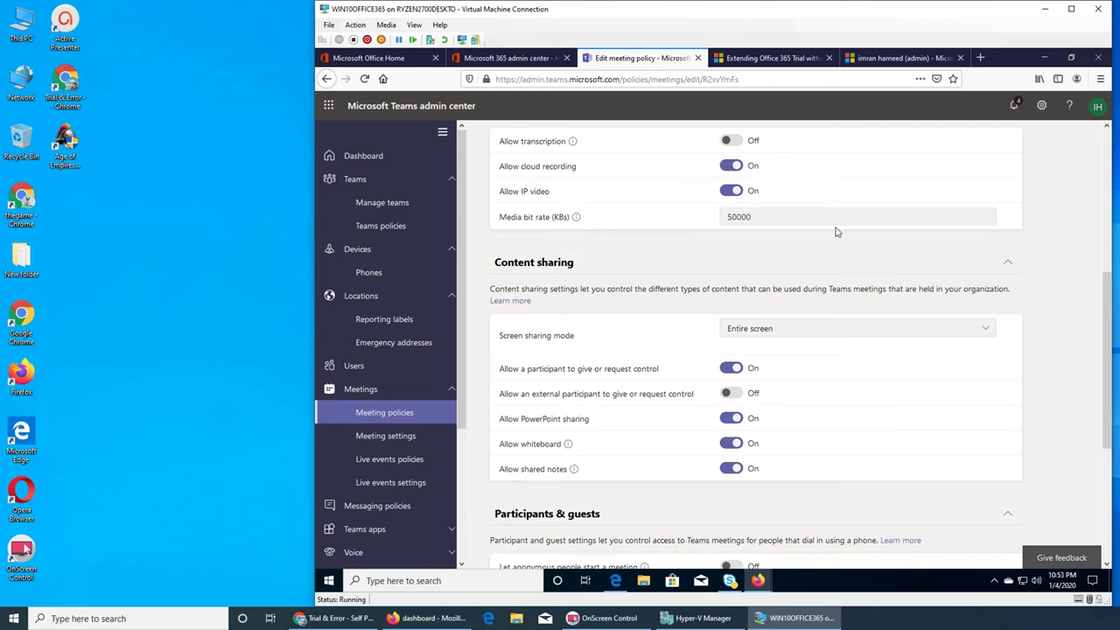
pyautogui.scroll(-2, 932, 263)
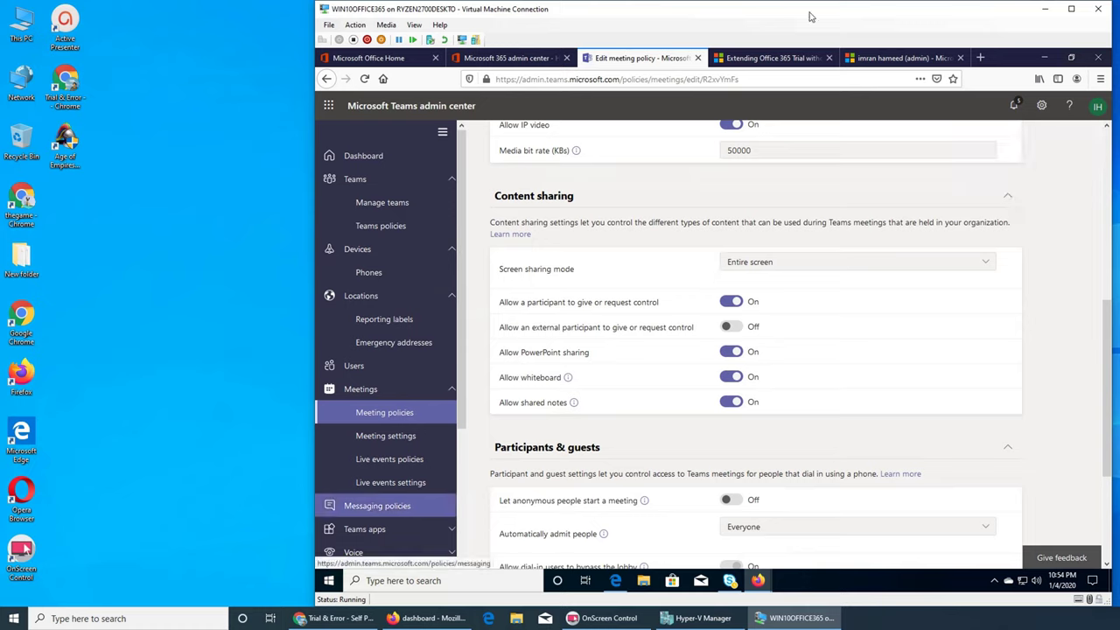
# Inspect the Global meeting policy's screen sharing mode and live captions choices, leaving both unchanged
pyautogui.click(947, 264)
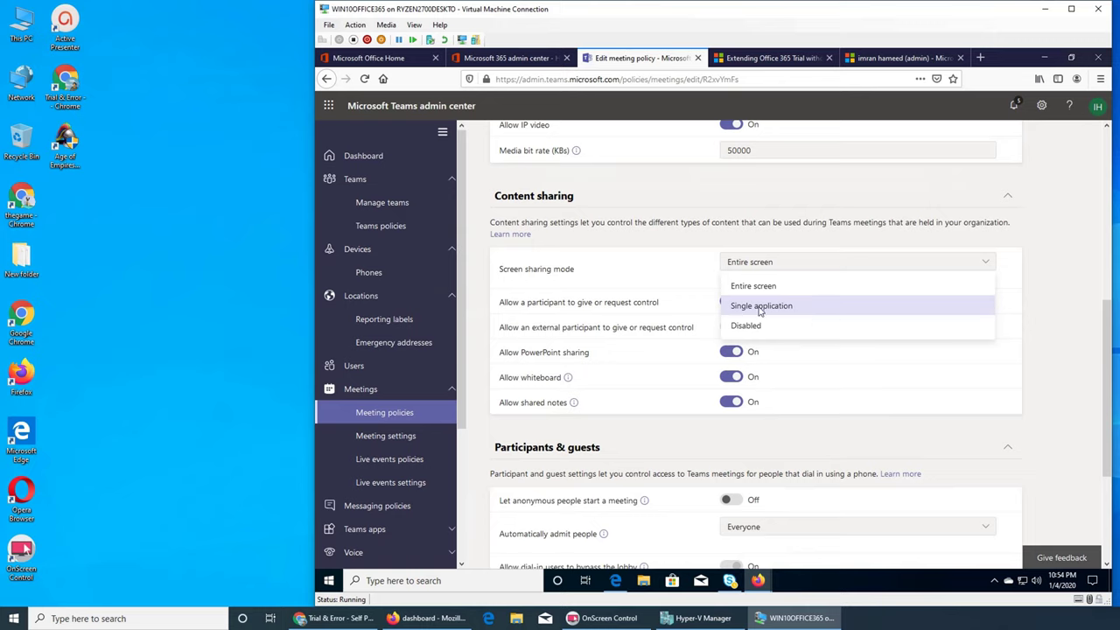
pyautogui.click(654, 273)
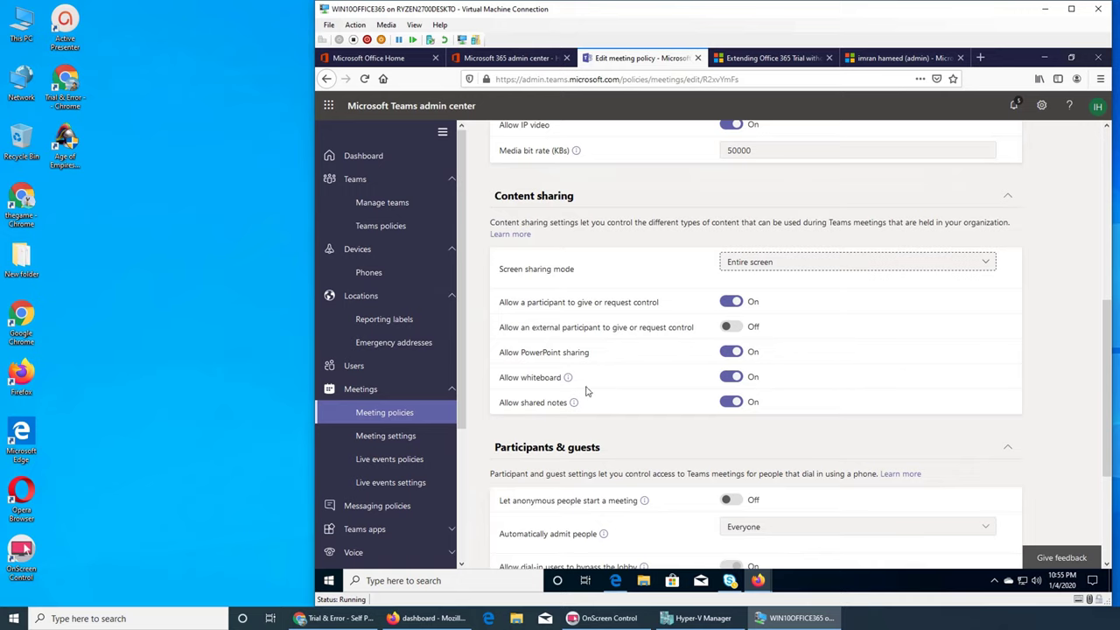
pyautogui.scroll(-3, 793, 351)
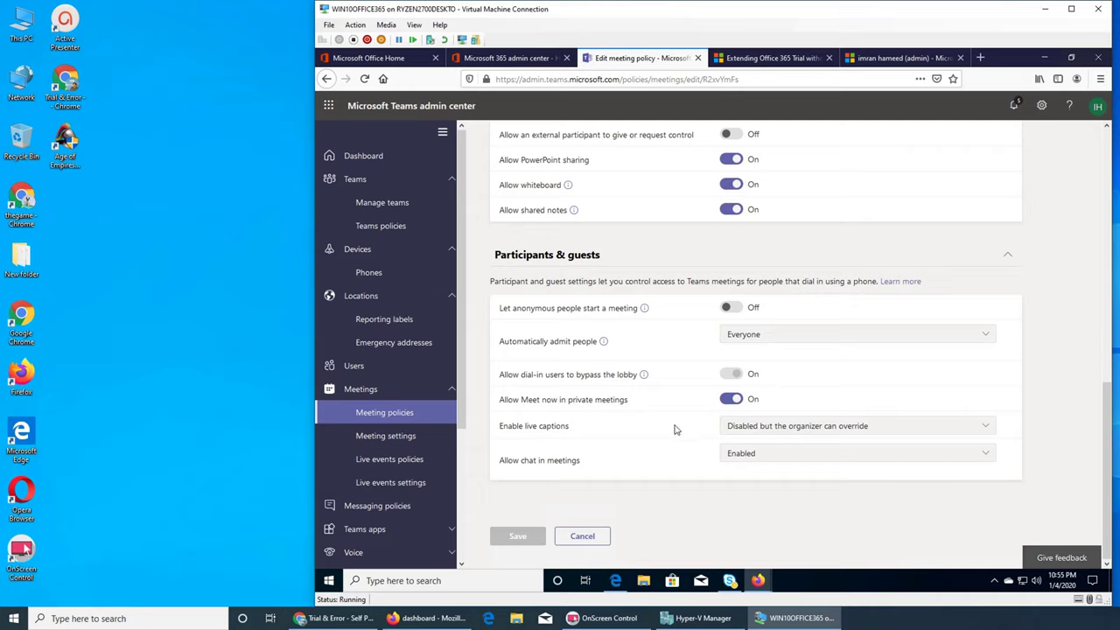
pyautogui.click(767, 428)
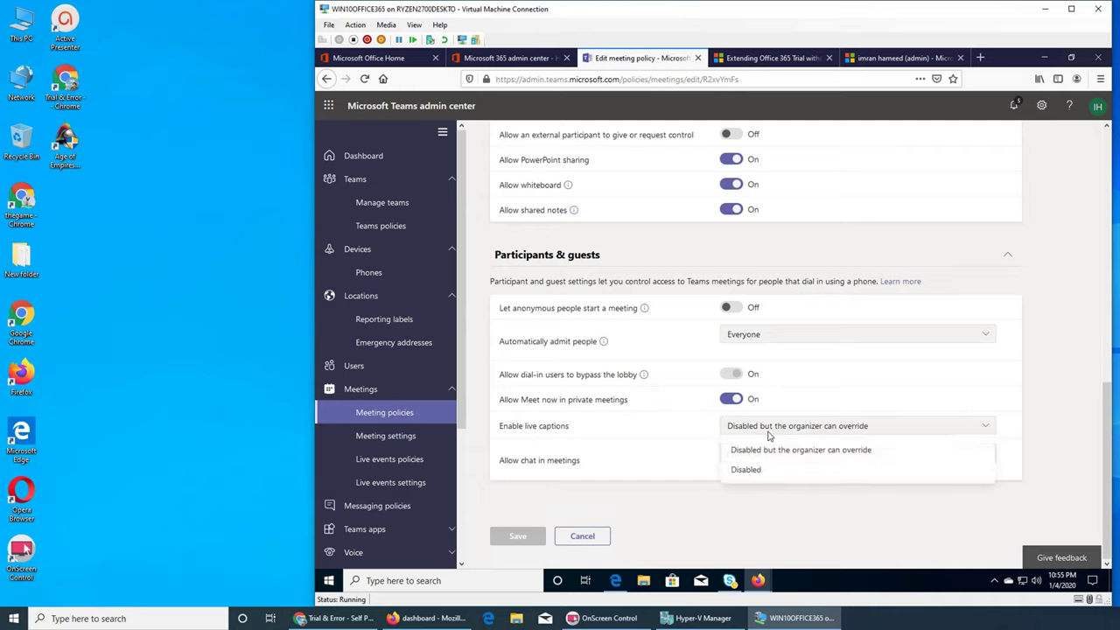
pyautogui.click(625, 431)
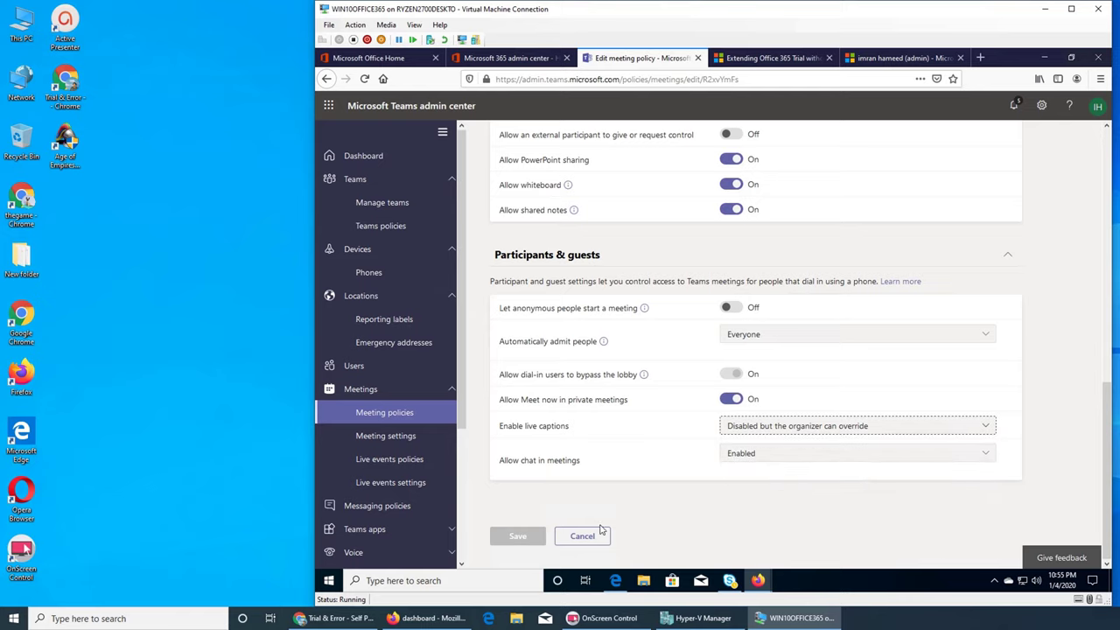
# Go to the meeting settings, preview the email invitation, and examine the network port ranges for real-time media traffic
pyautogui.click(406, 440)
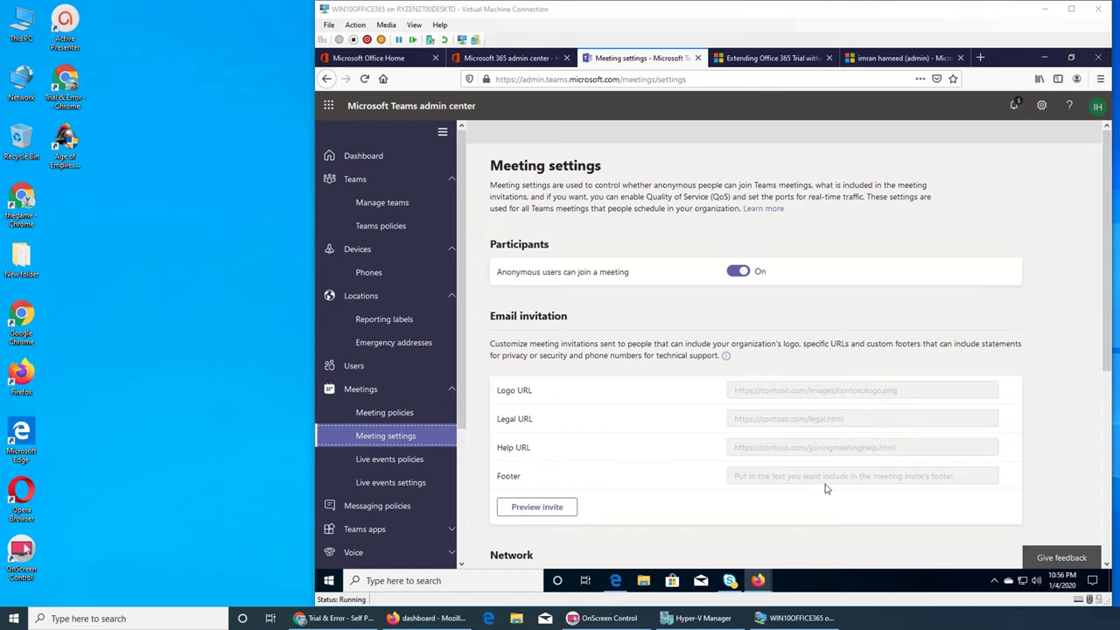
pyautogui.click(531, 507)
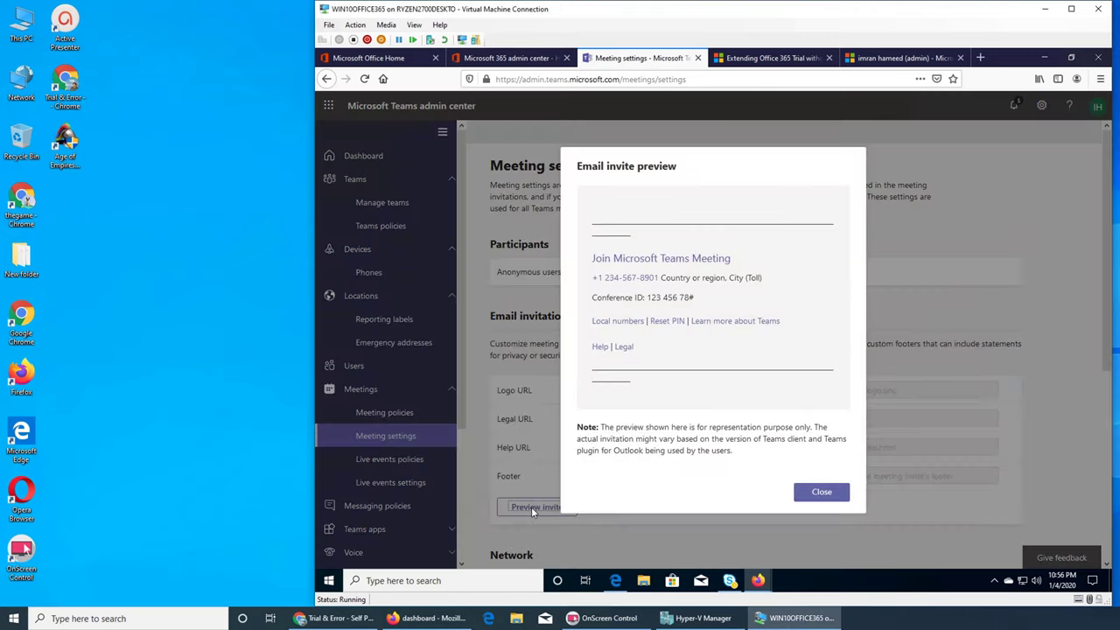
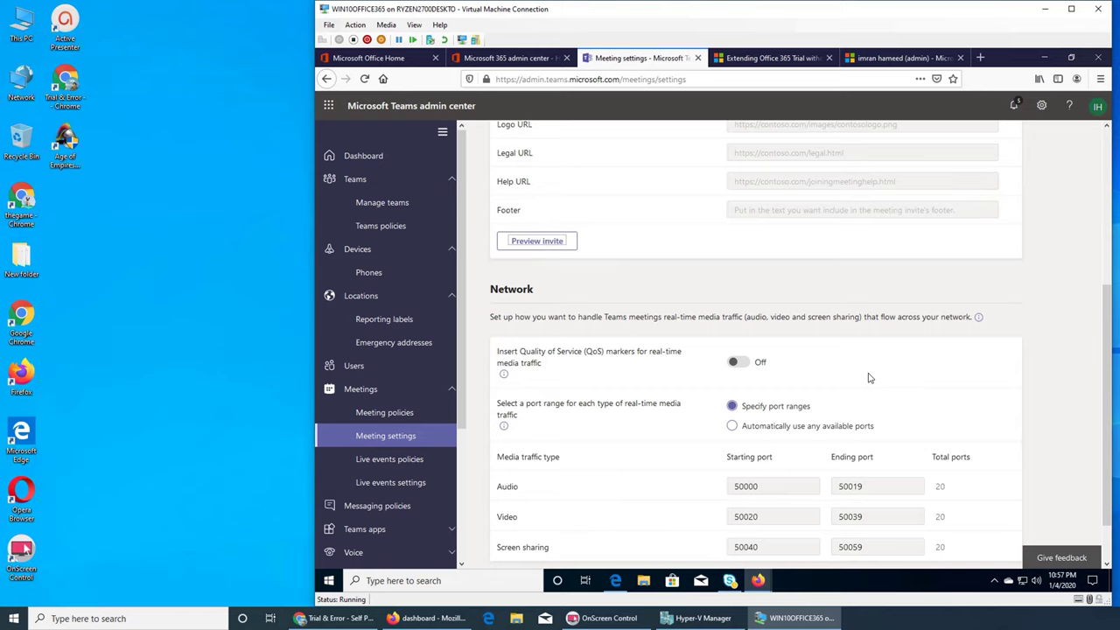
pyautogui.scroll(-1, 928, 372)
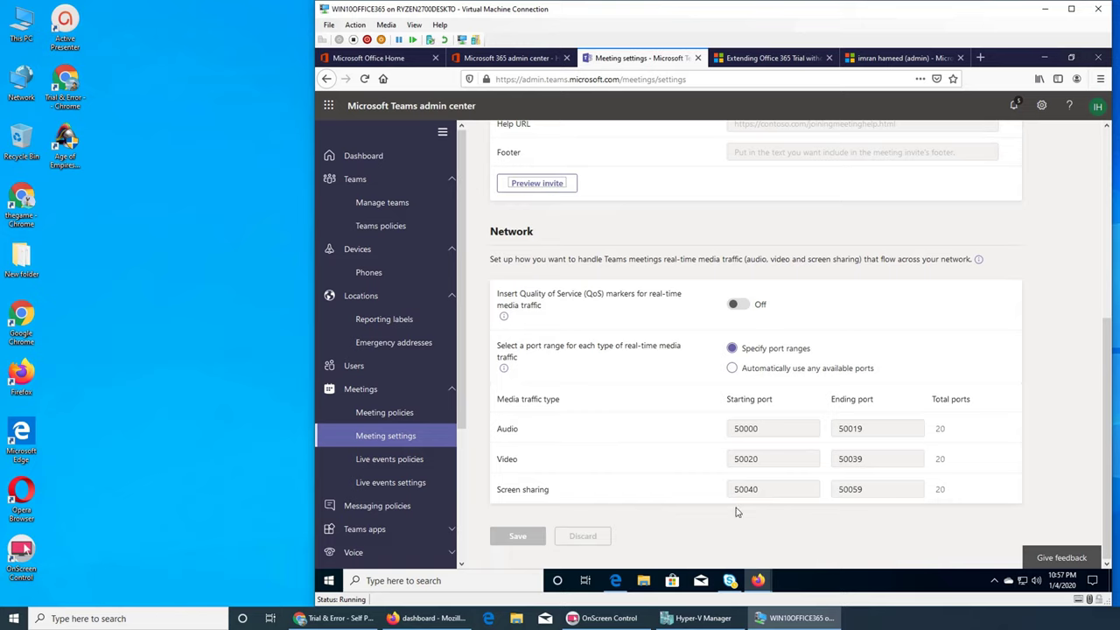
# Open the Global live events policy and inspect who can join and who can record events, cancelling without changes
pyautogui.click(401, 462)
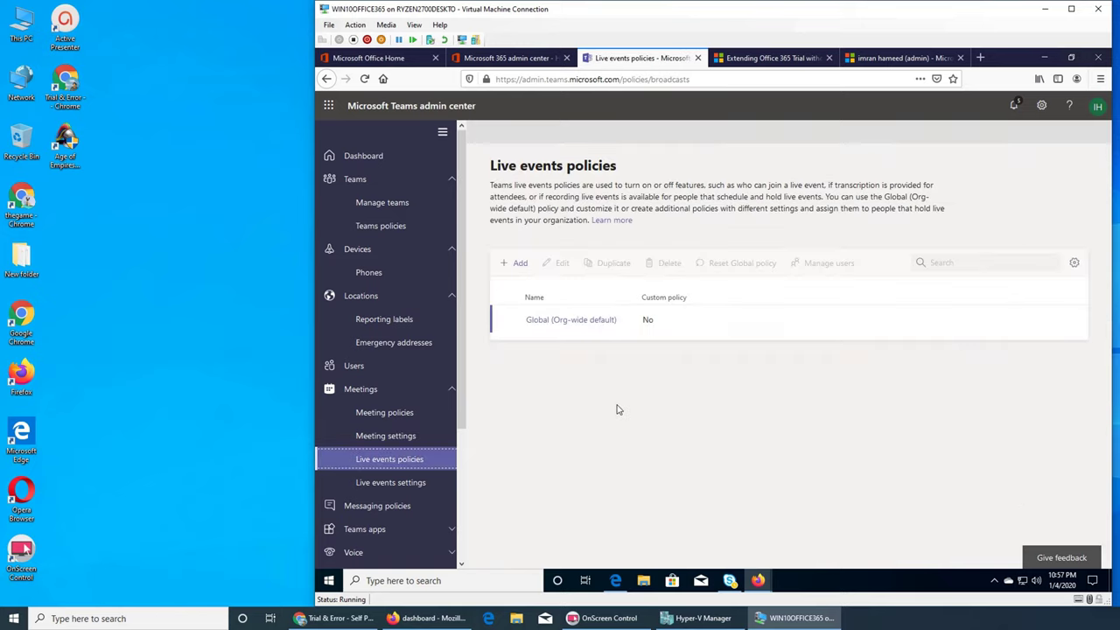
pyautogui.click(588, 322)
pyautogui.click(560, 320)
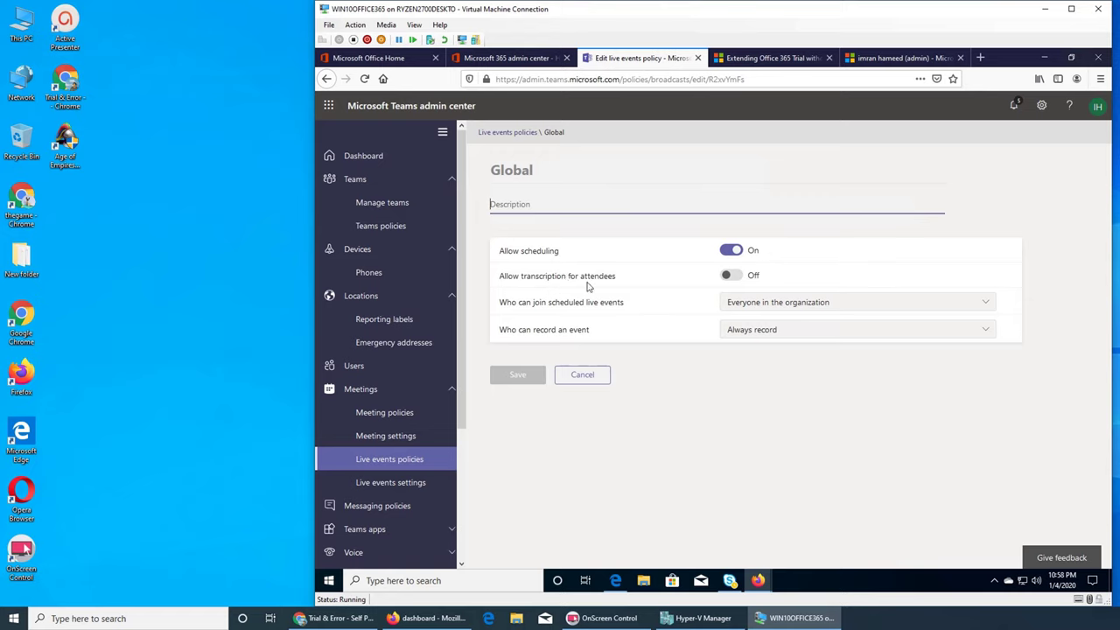
pyautogui.click(764, 306)
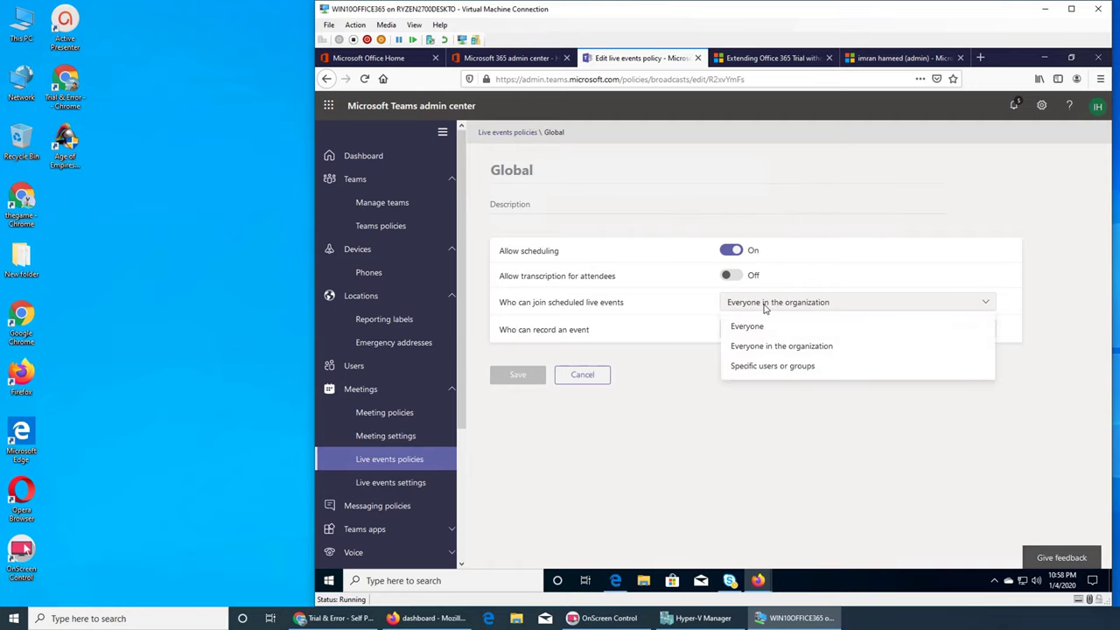
pyautogui.click(625, 345)
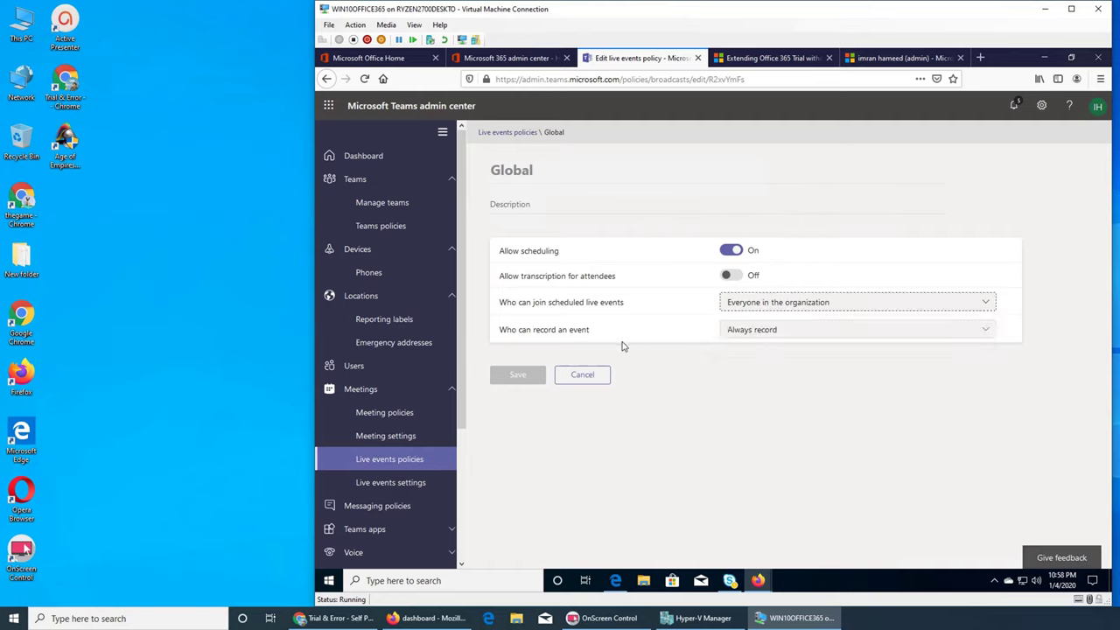
pyautogui.click(763, 337)
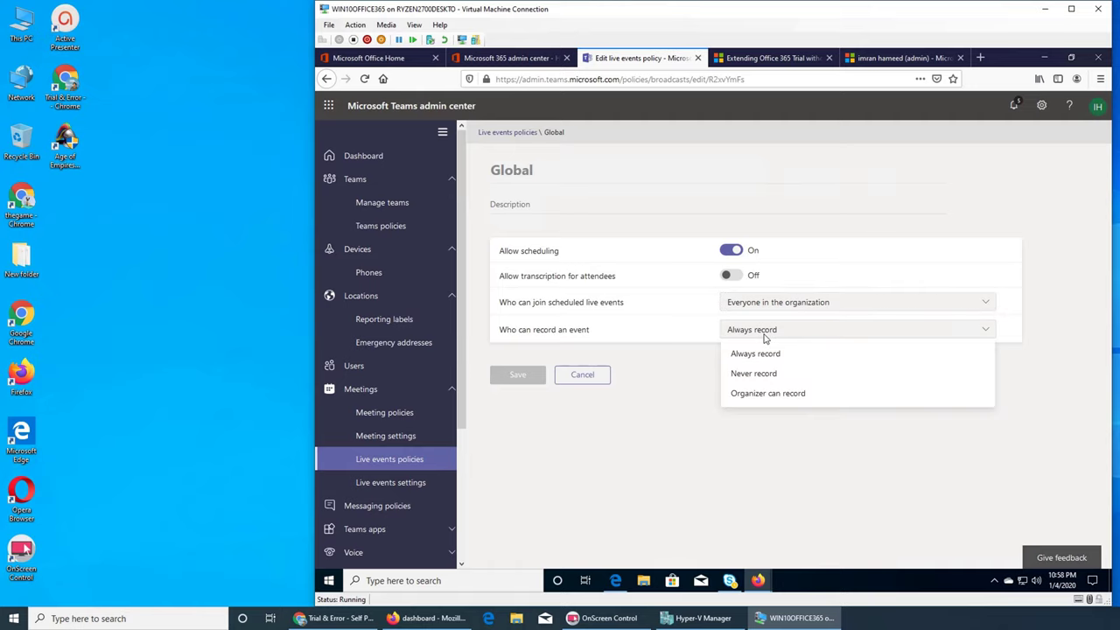
pyautogui.click(662, 339)
pyautogui.click(581, 375)
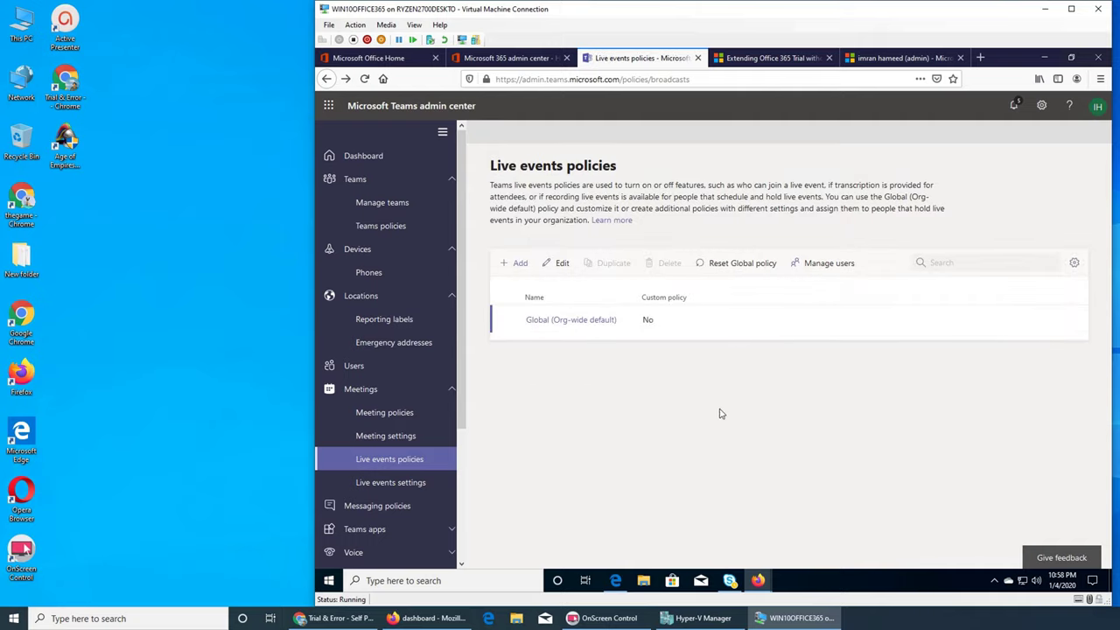
# In the live events settings, enable a third-party distribution provider to inspect the SDN provider choices, and turn it back off
pyautogui.click(420, 482)
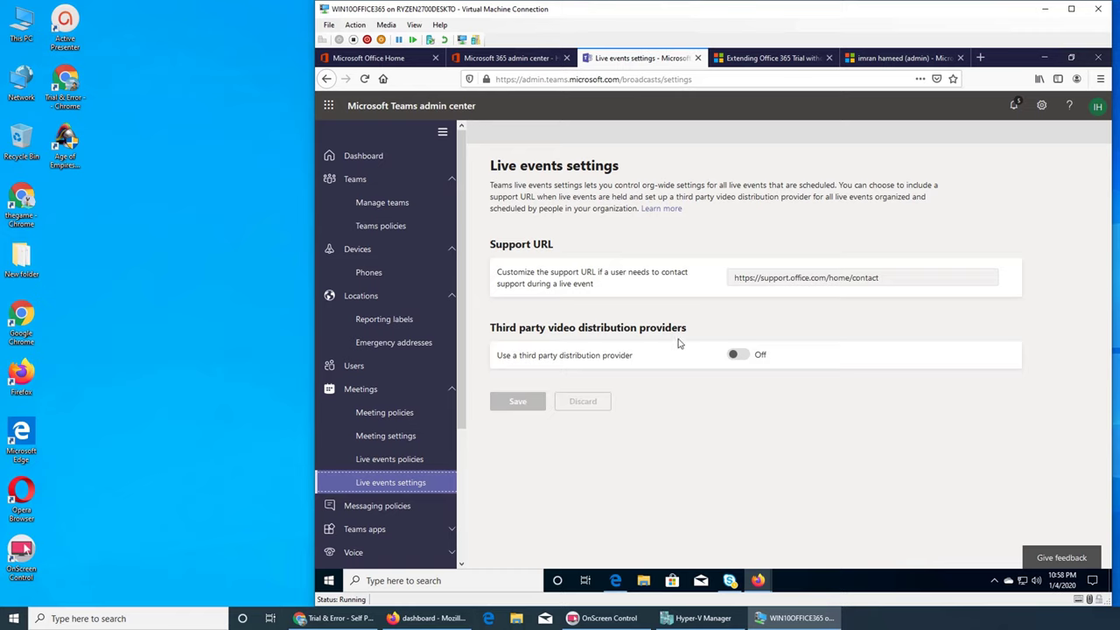
pyautogui.click(744, 355)
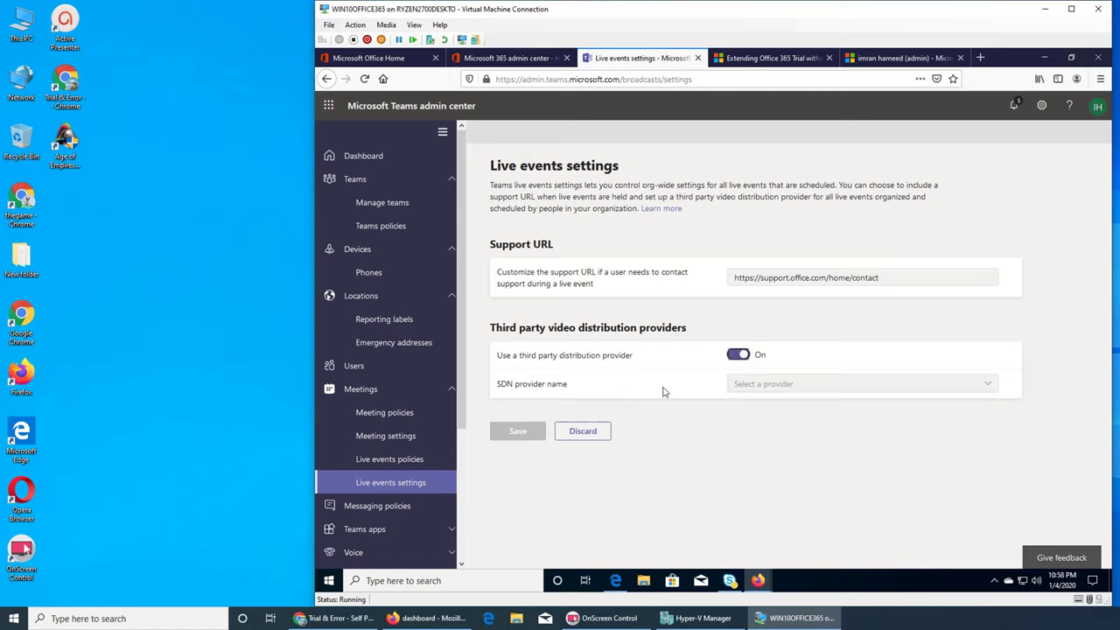
pyautogui.click(756, 382)
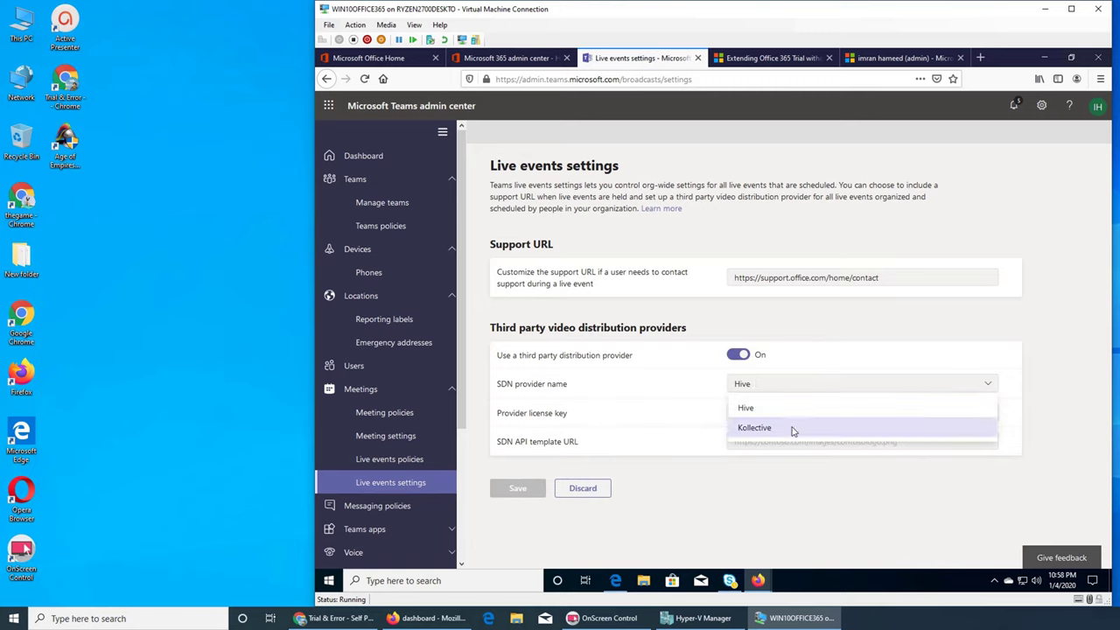
pyautogui.press('Escape')
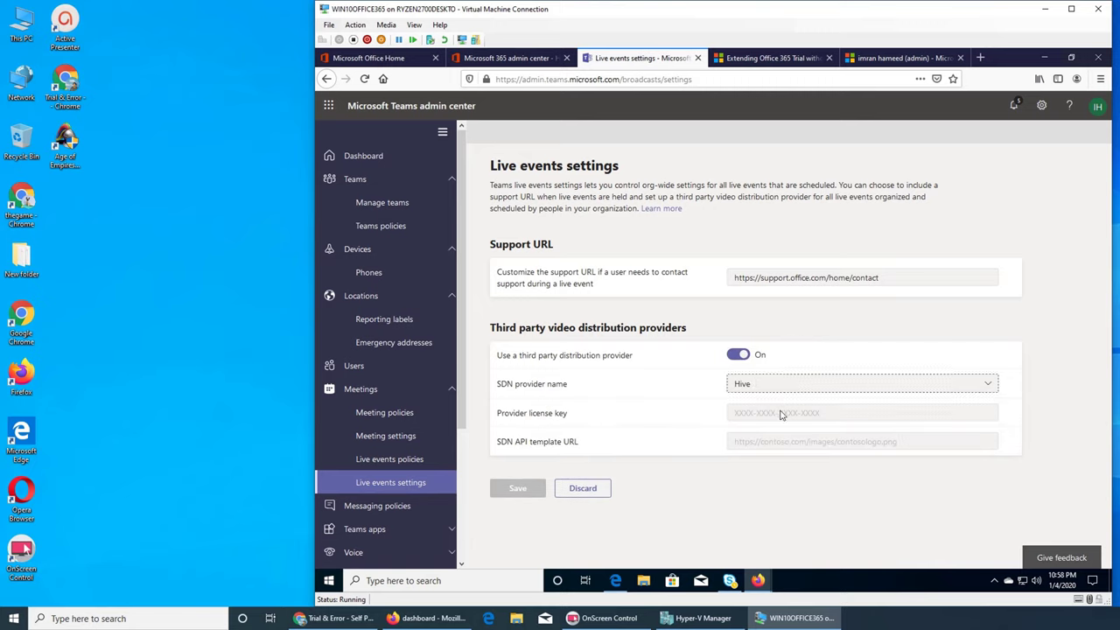
pyautogui.click(738, 355)
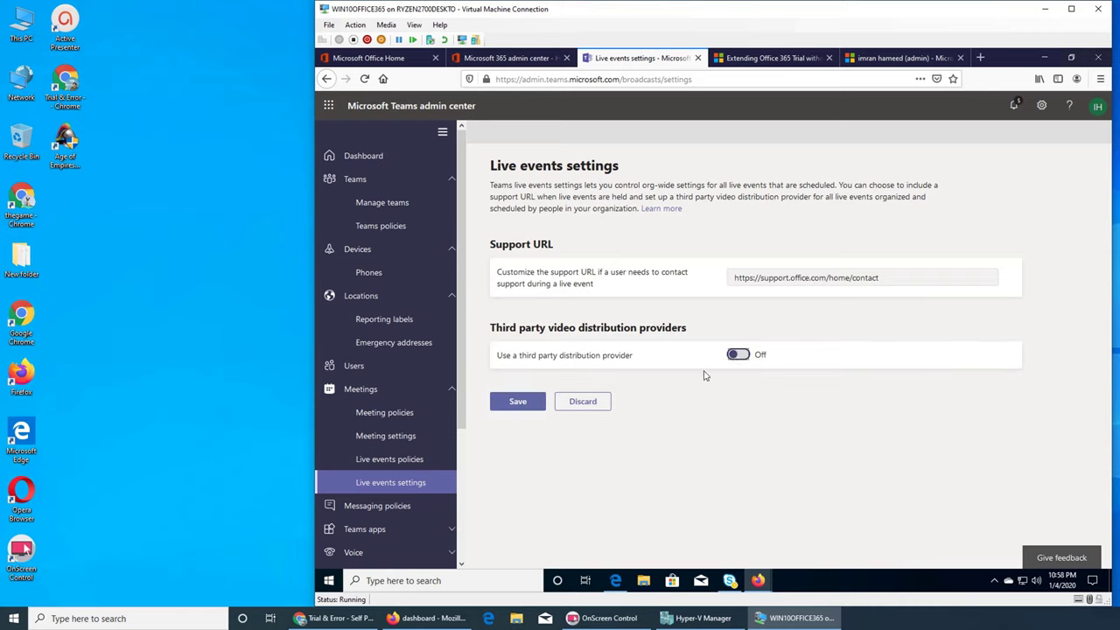
# Open the Global messaging policy and examine its chat, Giphy, meme, translation and voice message settings, cancelling without changes
pyautogui.scroll(-3, 367, 412)
pyautogui.click(385, 324)
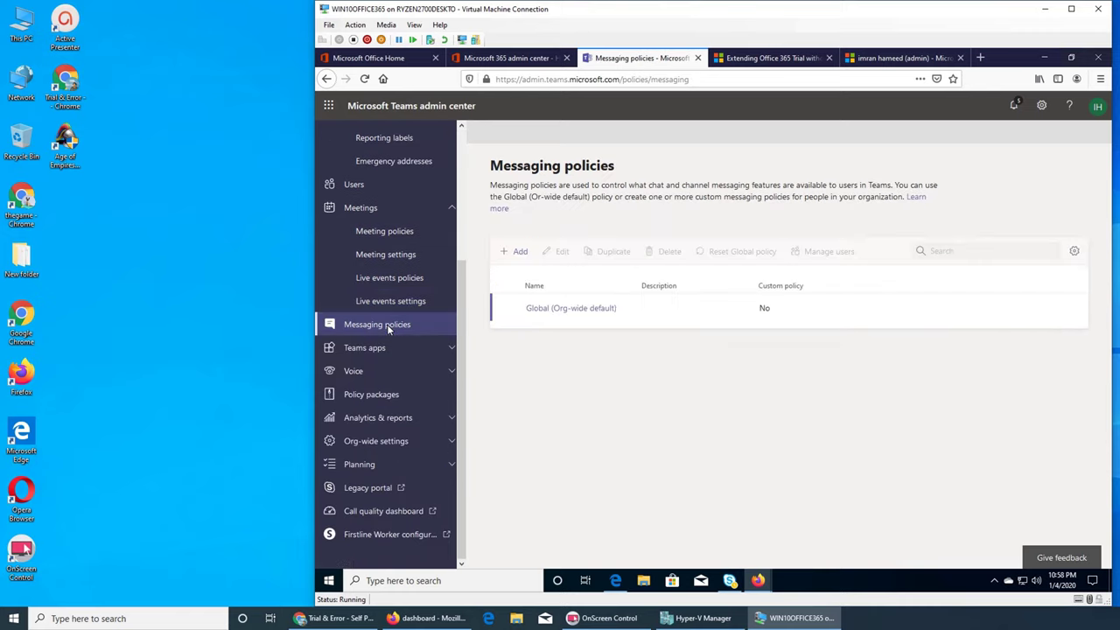
pyautogui.click(599, 312)
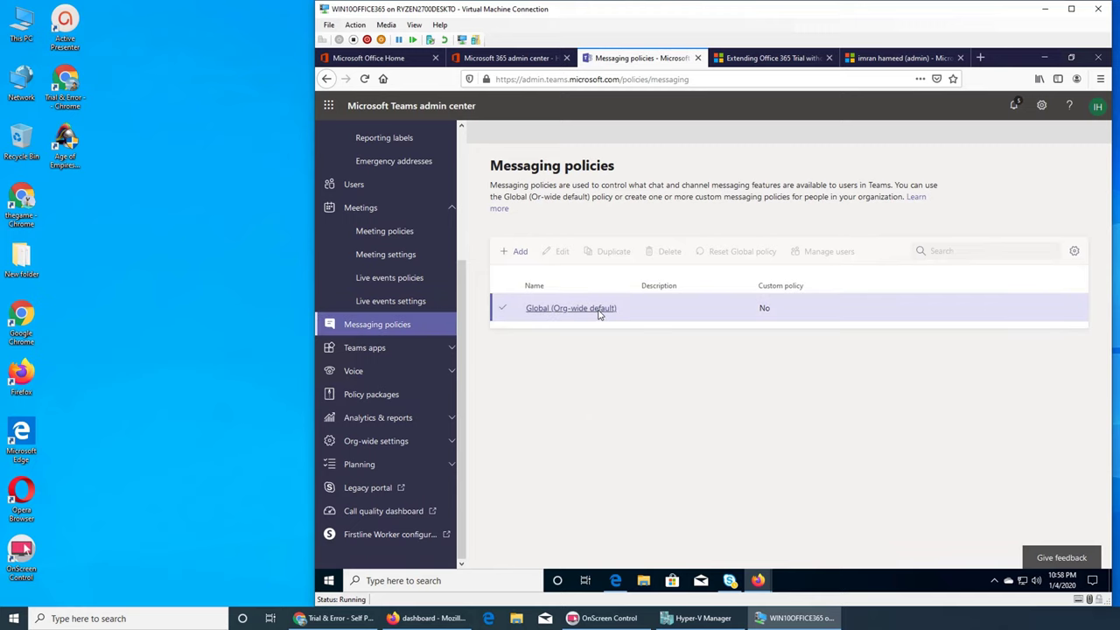
pyautogui.scroll(-3, 666, 323)
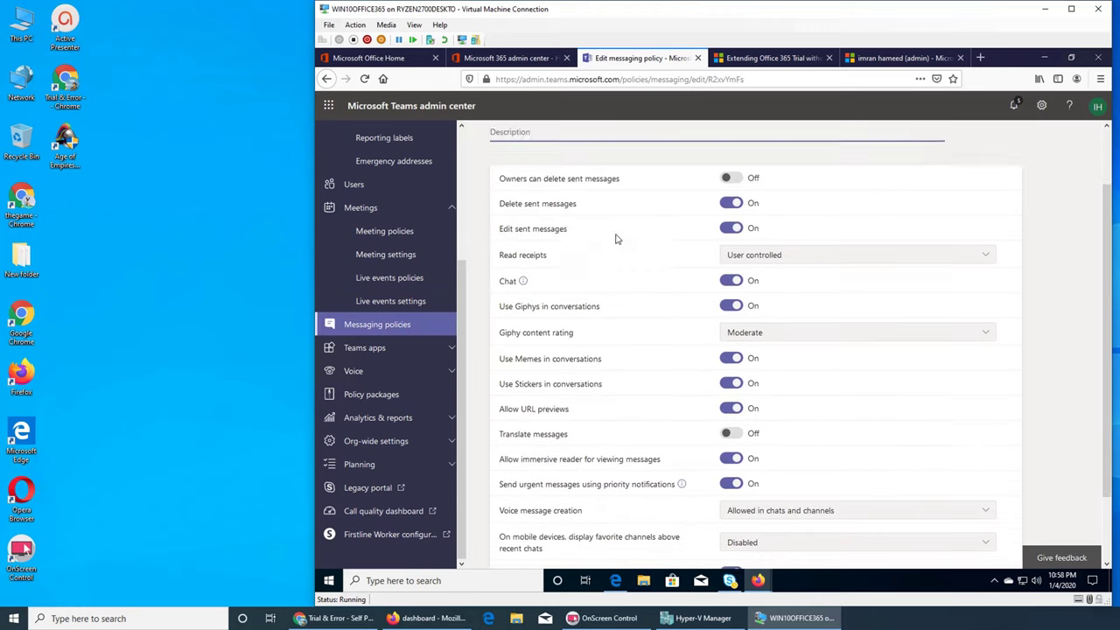
pyautogui.scroll(2, 595, 192)
pyautogui.scroll(1, 615, 205)
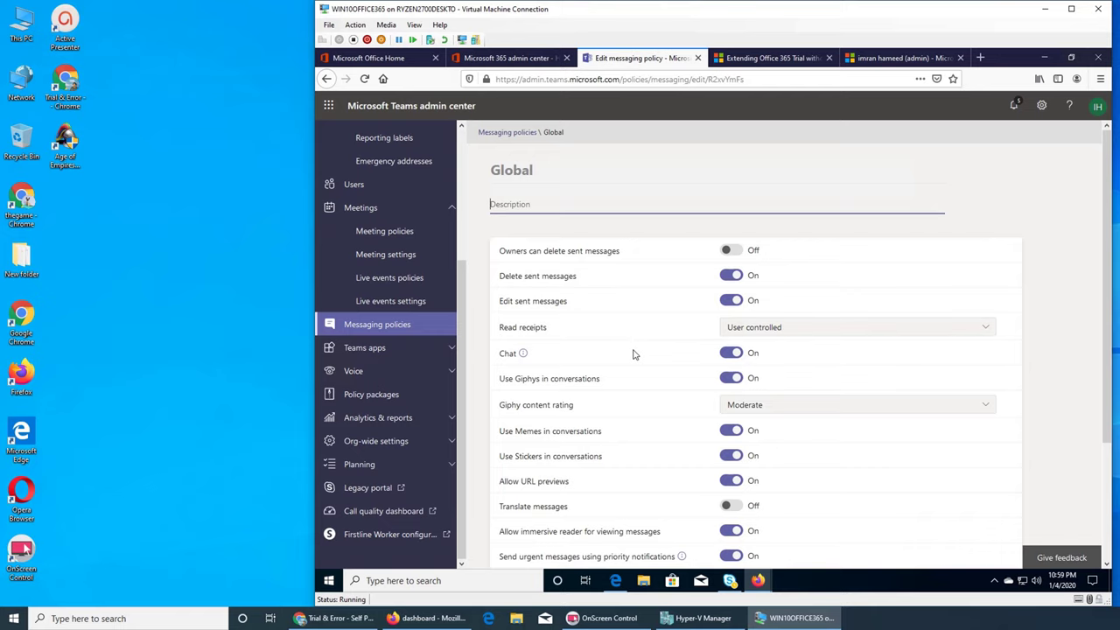
pyautogui.scroll(-3, 635, 331)
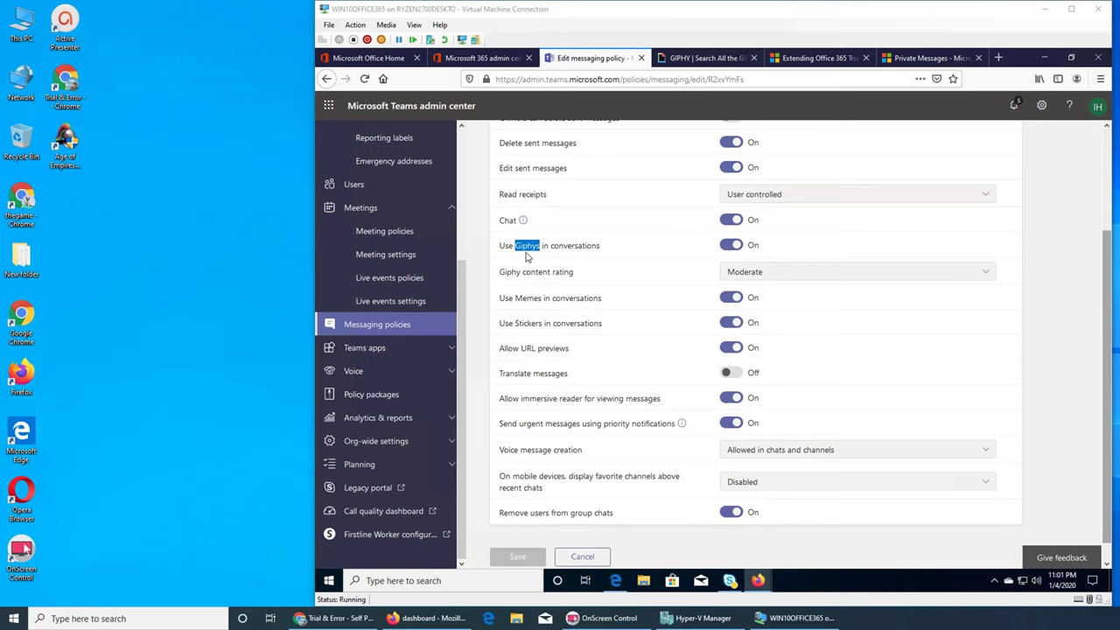
pyautogui.click(552, 279)
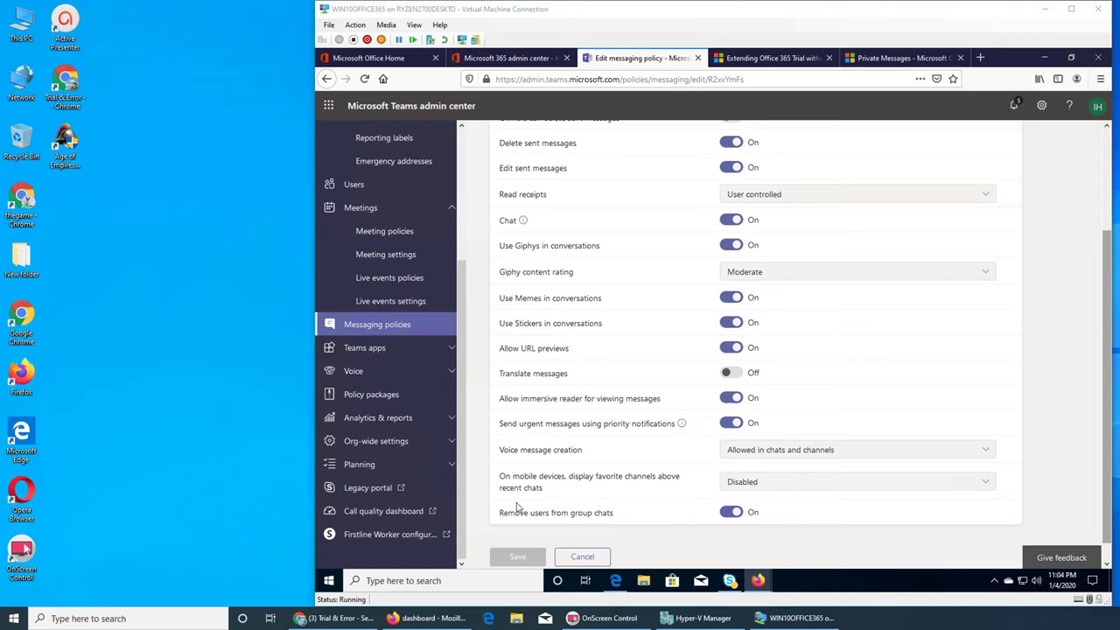
pyautogui.click(581, 556)
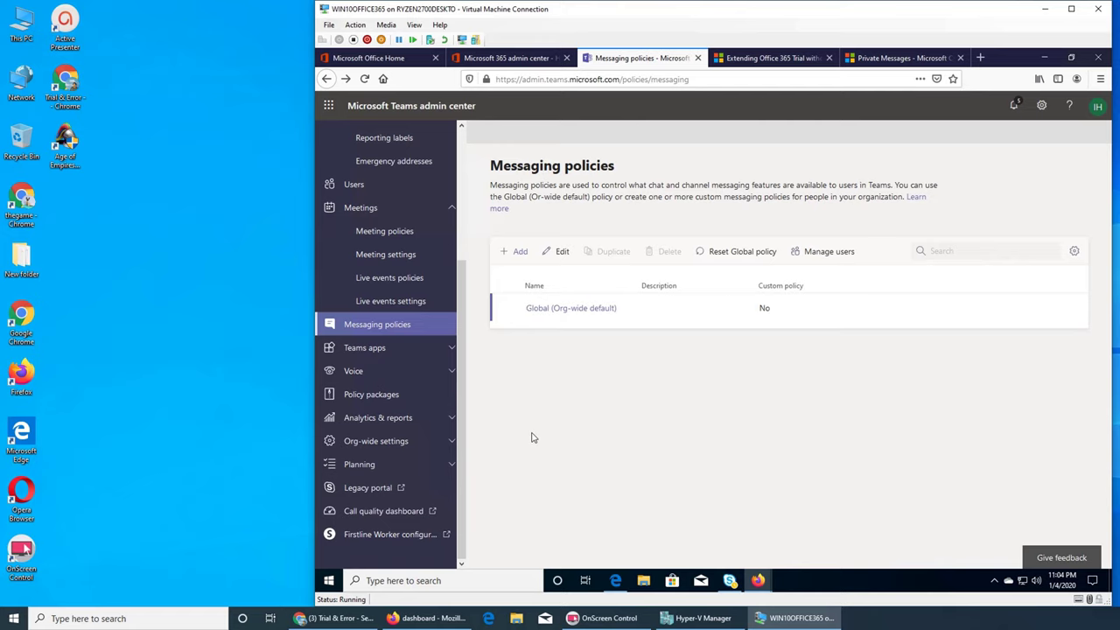
# In the Global app permission policy, try allowing only specific Microsoft apps to inspect the app picker, and restore Allow all apps
pyautogui.click(371, 348)
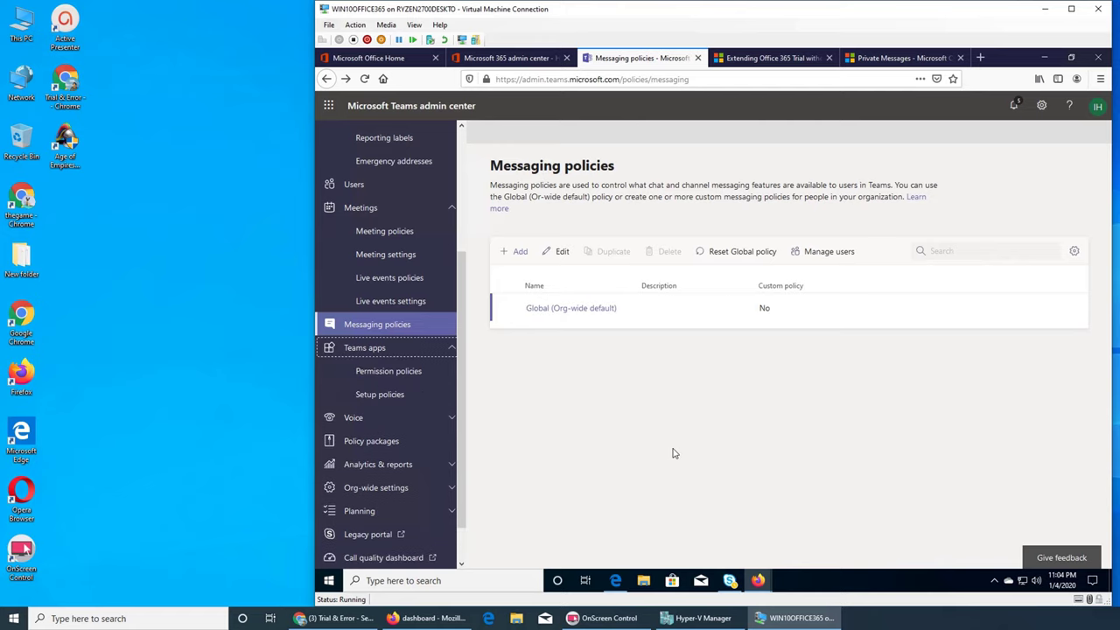
pyautogui.click(393, 371)
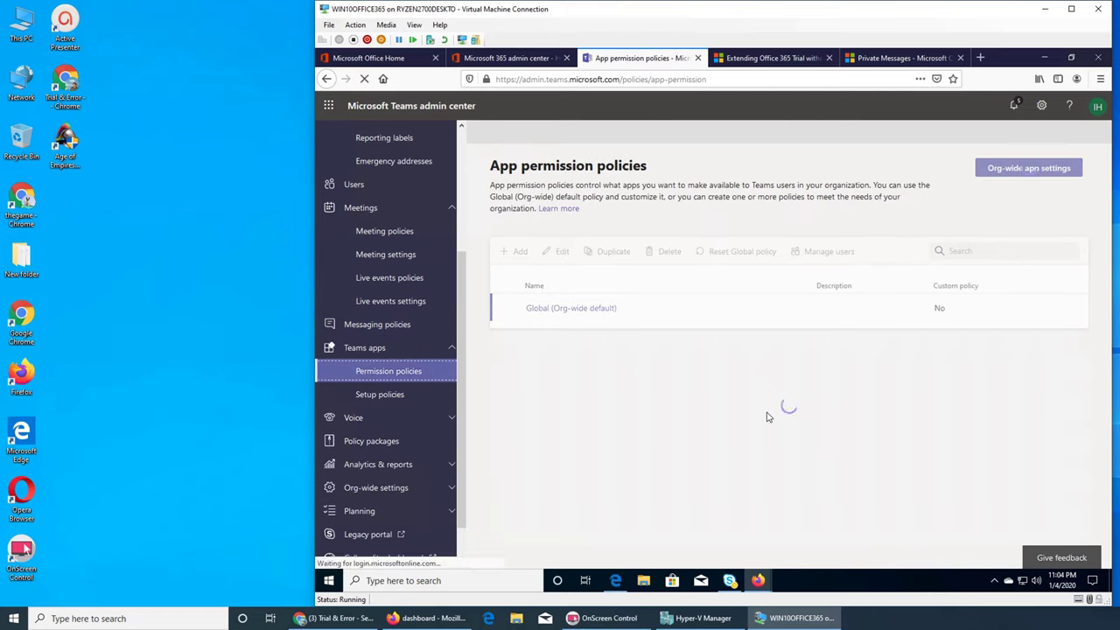
pyautogui.click(577, 308)
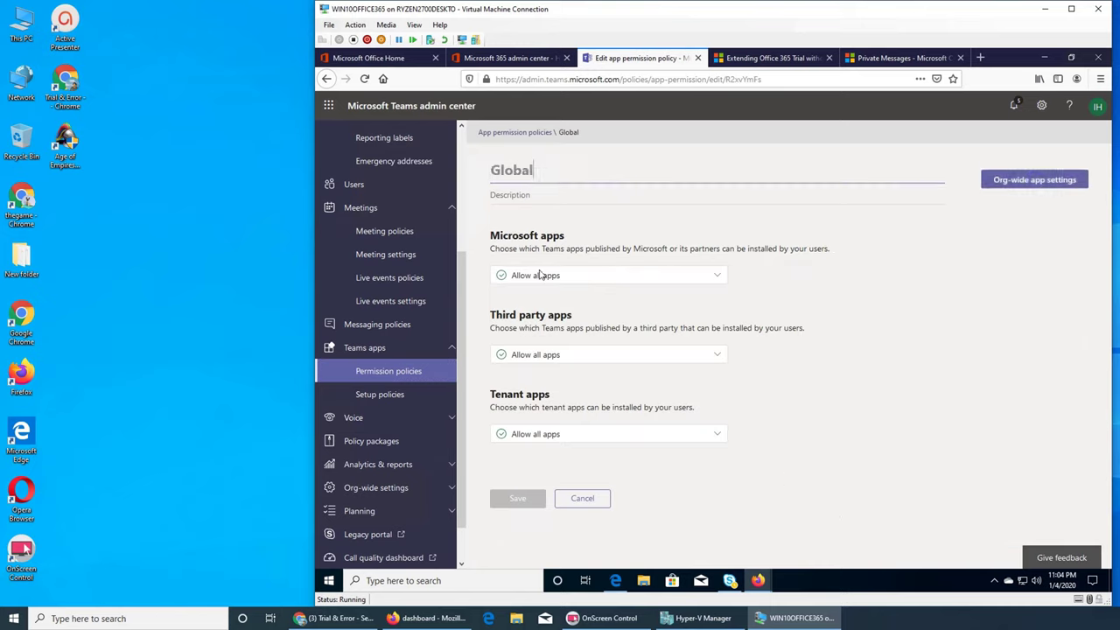
pyautogui.click(639, 281)
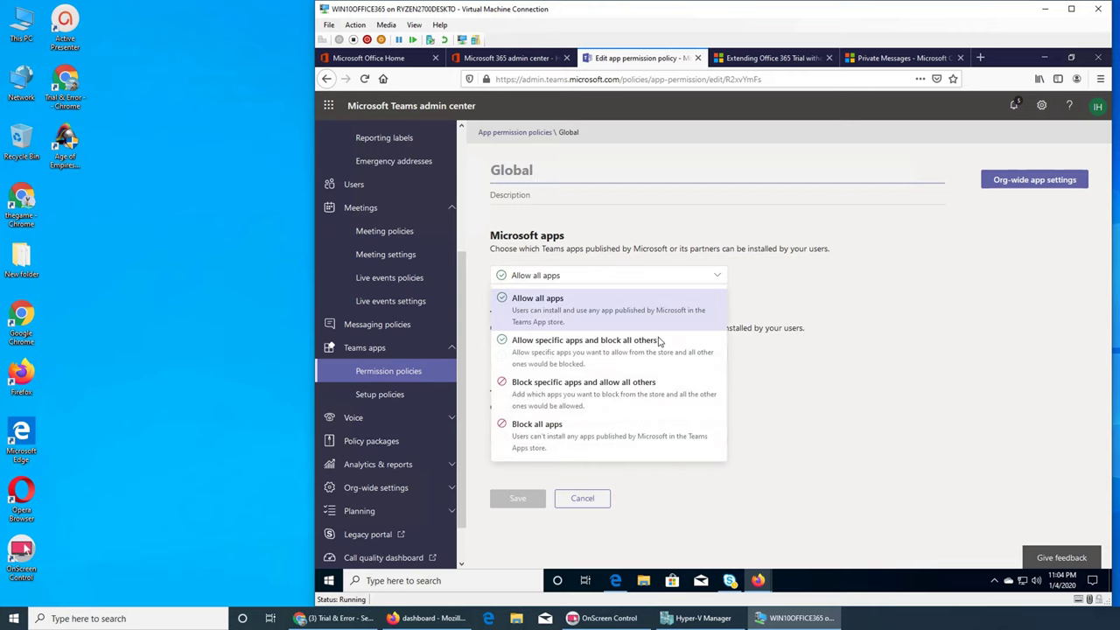
pyautogui.click(580, 360)
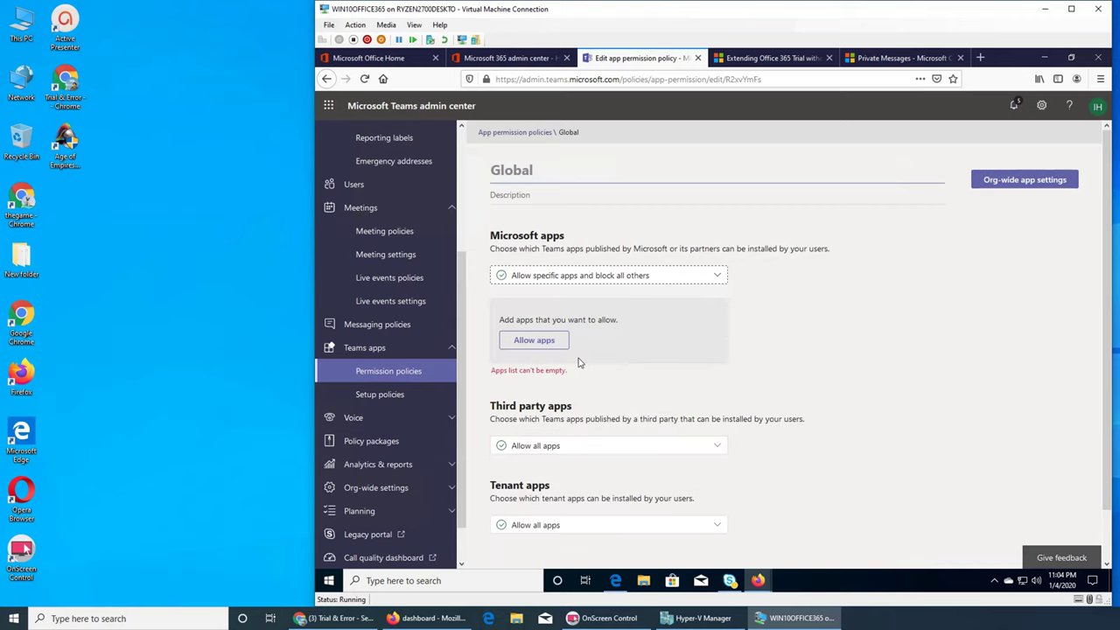
pyautogui.click(525, 340)
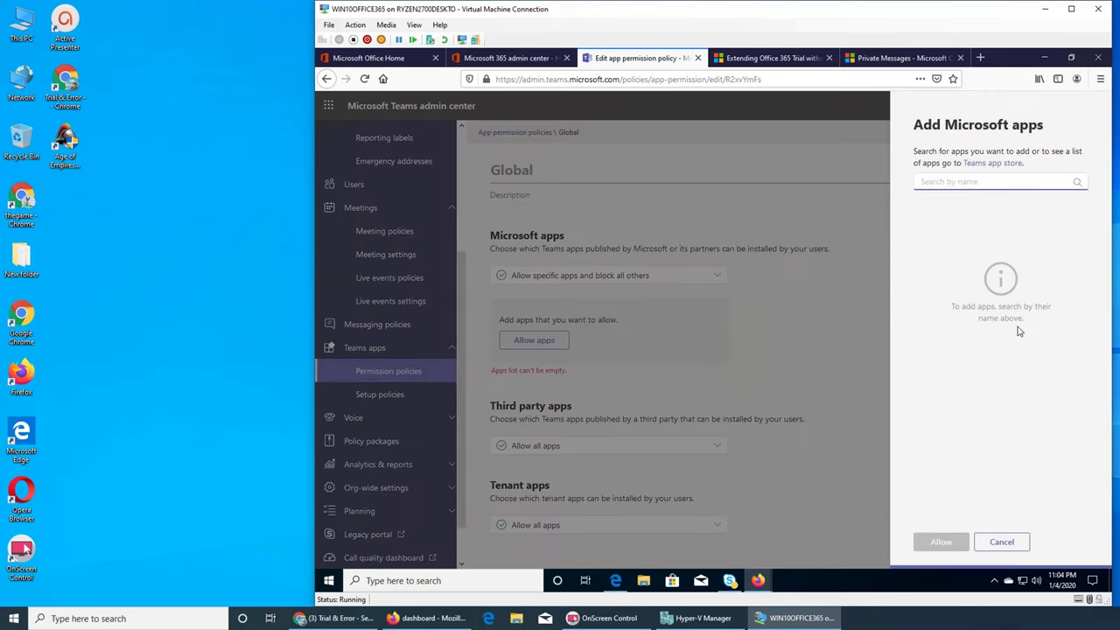
pyautogui.click(1000, 543)
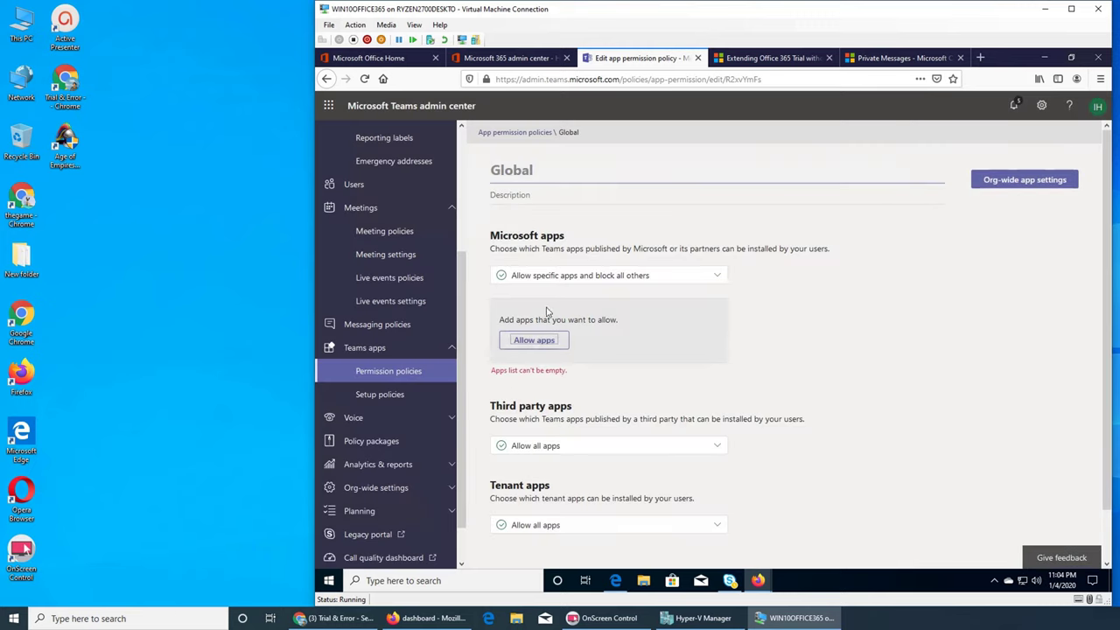
pyautogui.click(567, 276)
pyautogui.click(577, 302)
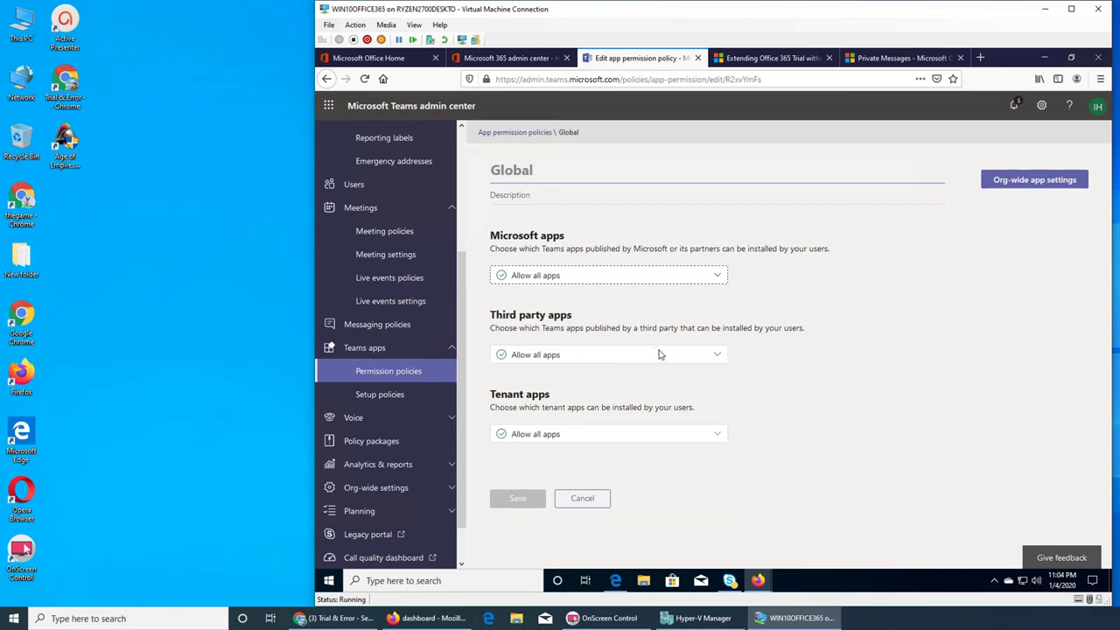
# Inspect the third party and tenant app permission choices in the Global policy, cancelling without changes
pyautogui.click(575, 357)
pyautogui.click(813, 370)
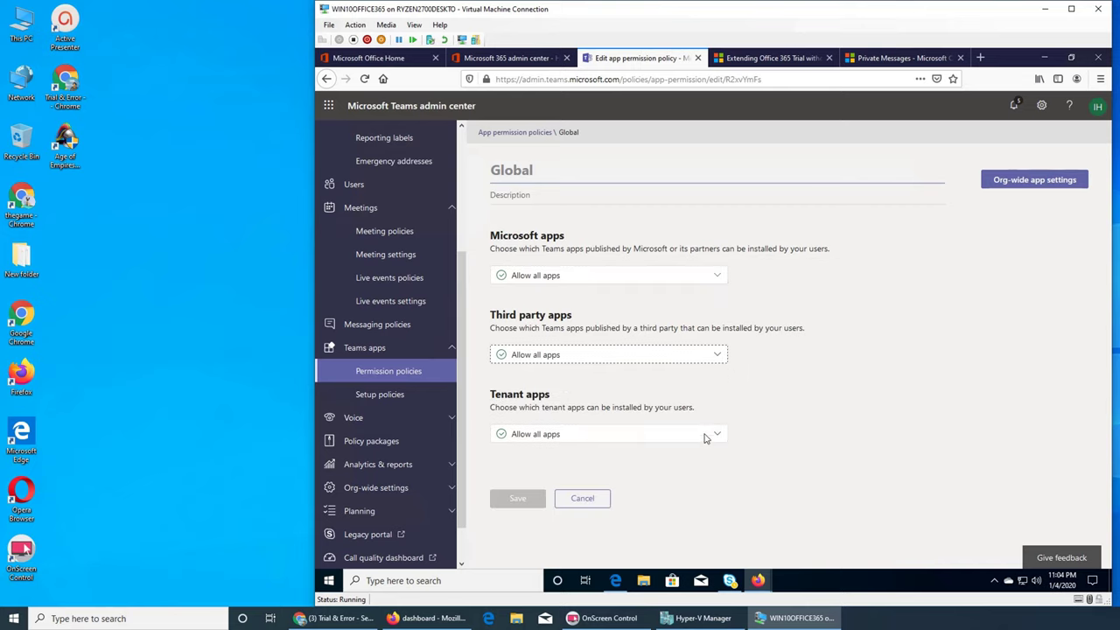
pyautogui.click(705, 438)
pyautogui.click(831, 437)
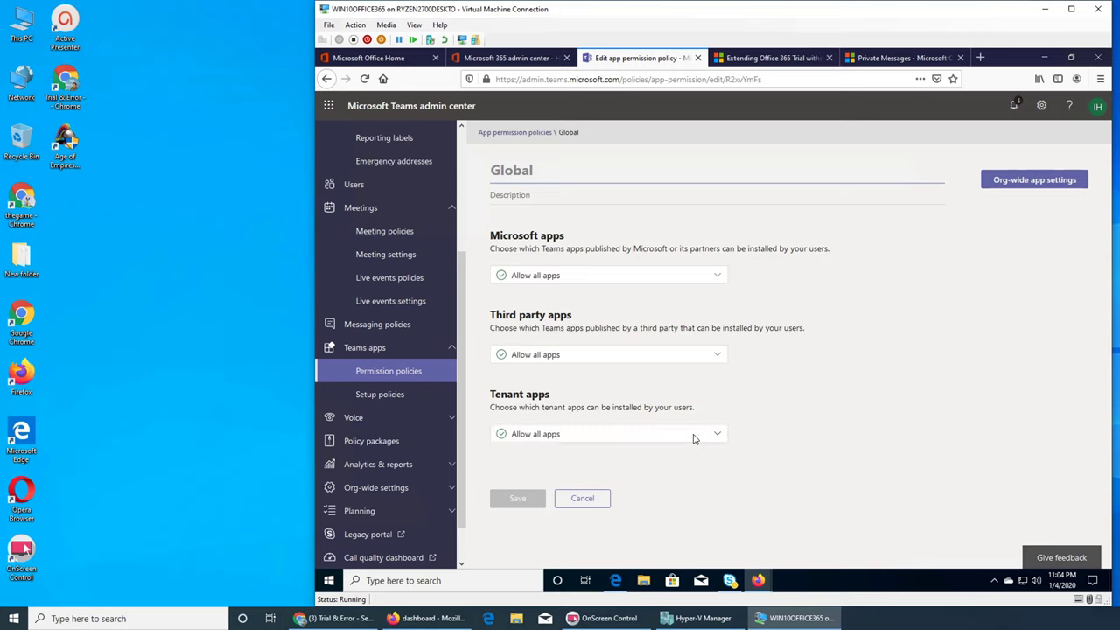
pyautogui.click(693, 438)
pyautogui.click(886, 417)
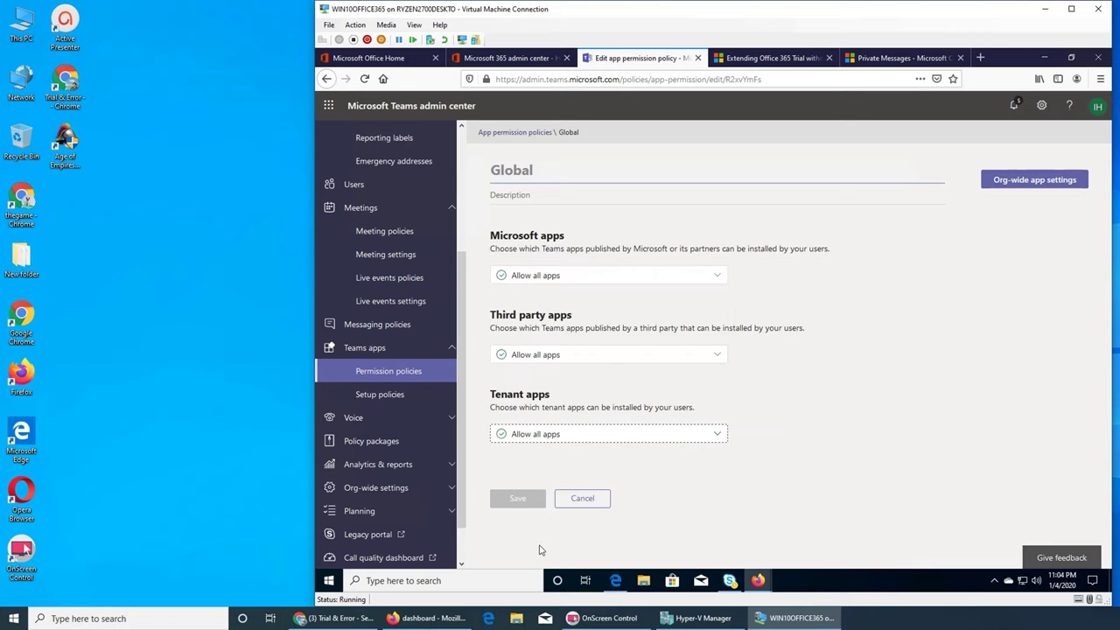
pyautogui.click(590, 498)
# Open the Global app setup policy and inspect the form for adding pinned apps, cancelling without adding any
pyautogui.click(377, 401)
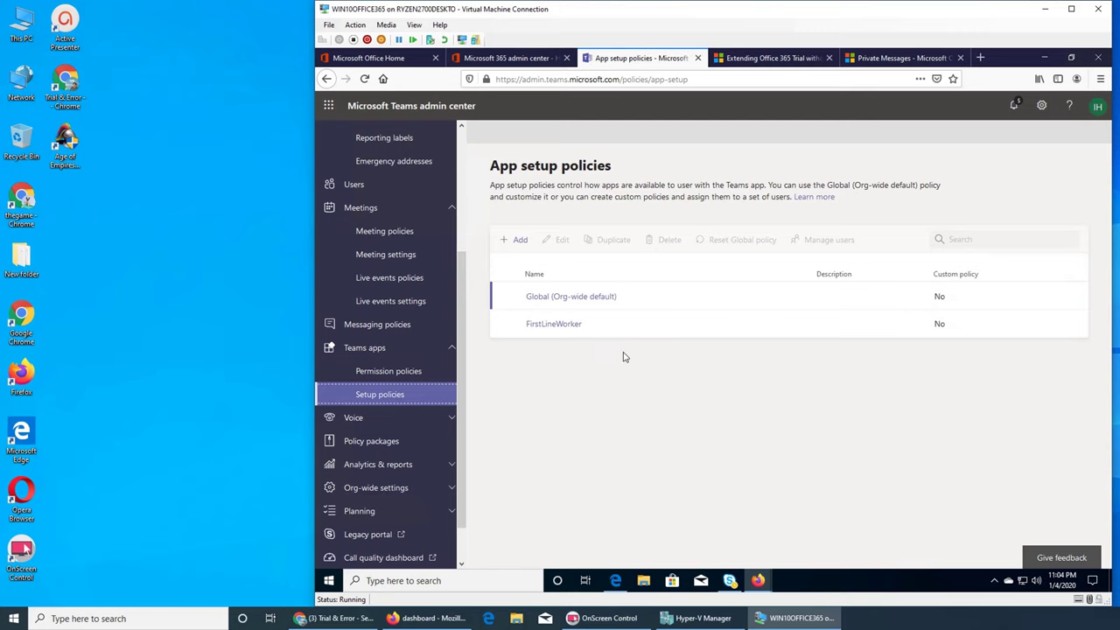
pyautogui.click(587, 297)
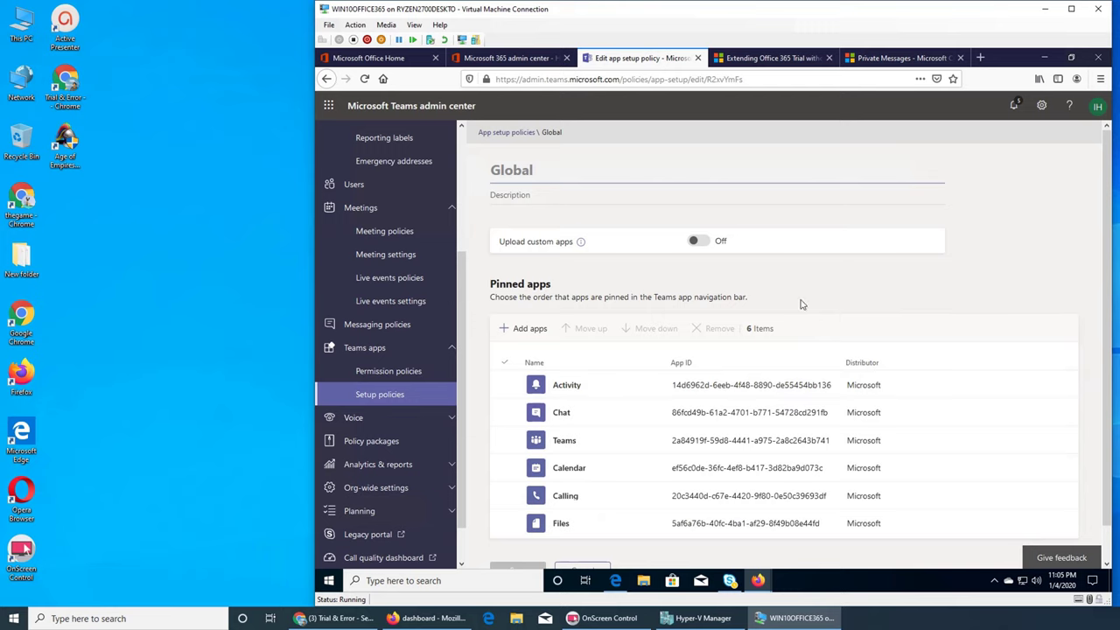
pyautogui.click(529, 329)
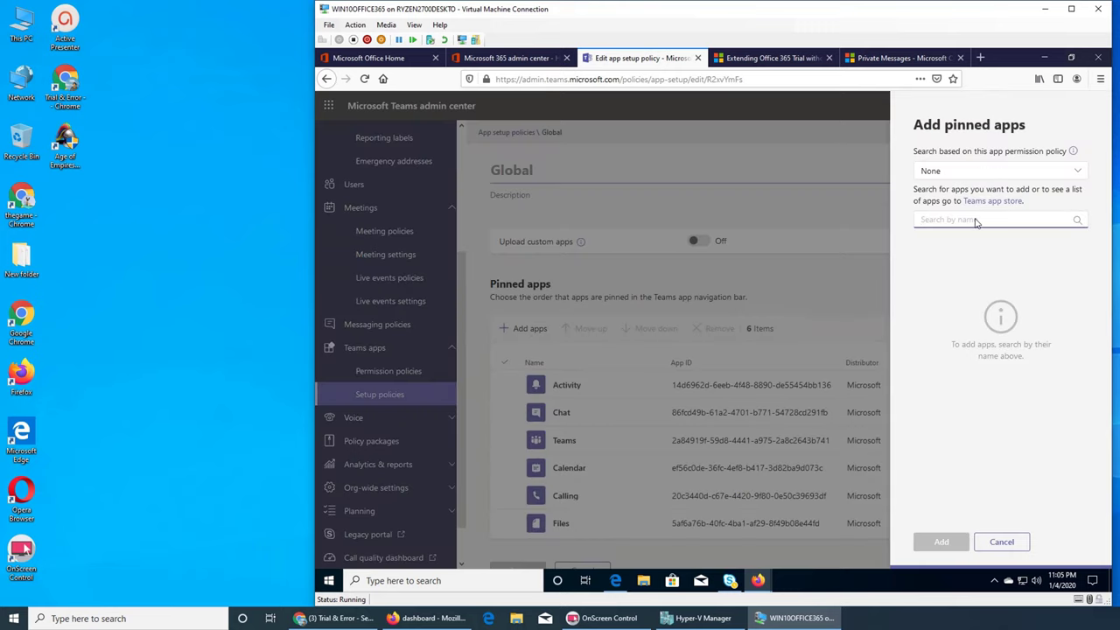
pyautogui.click(1001, 542)
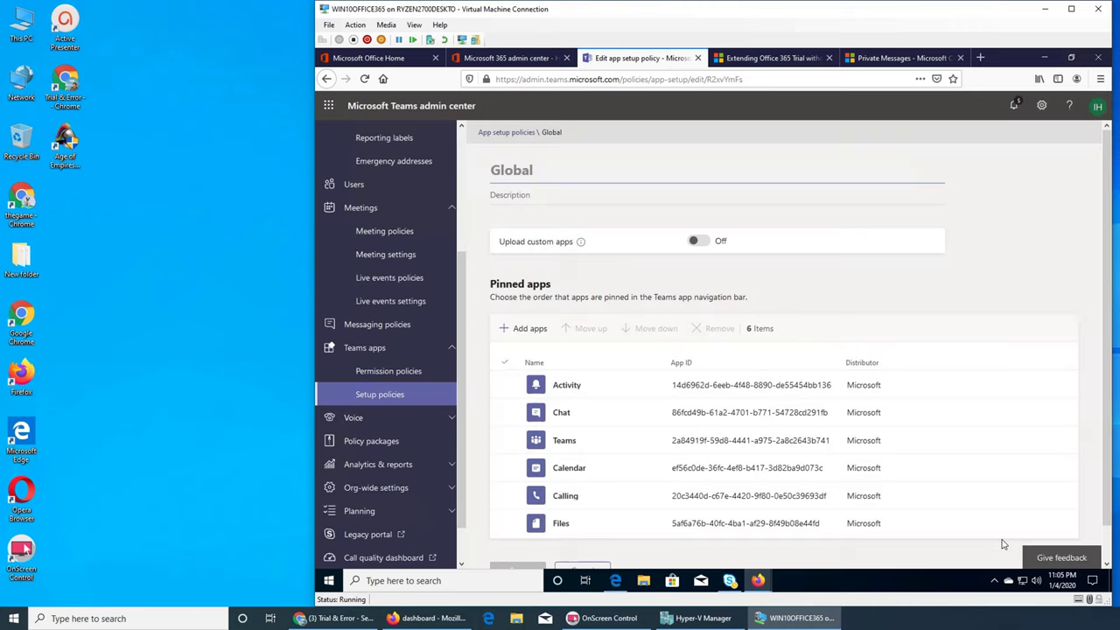
# Select the Files pinned app to inspect its move and remove options, and cancel editing the Global setup policy
pyautogui.scroll(-1, 1019, 296)
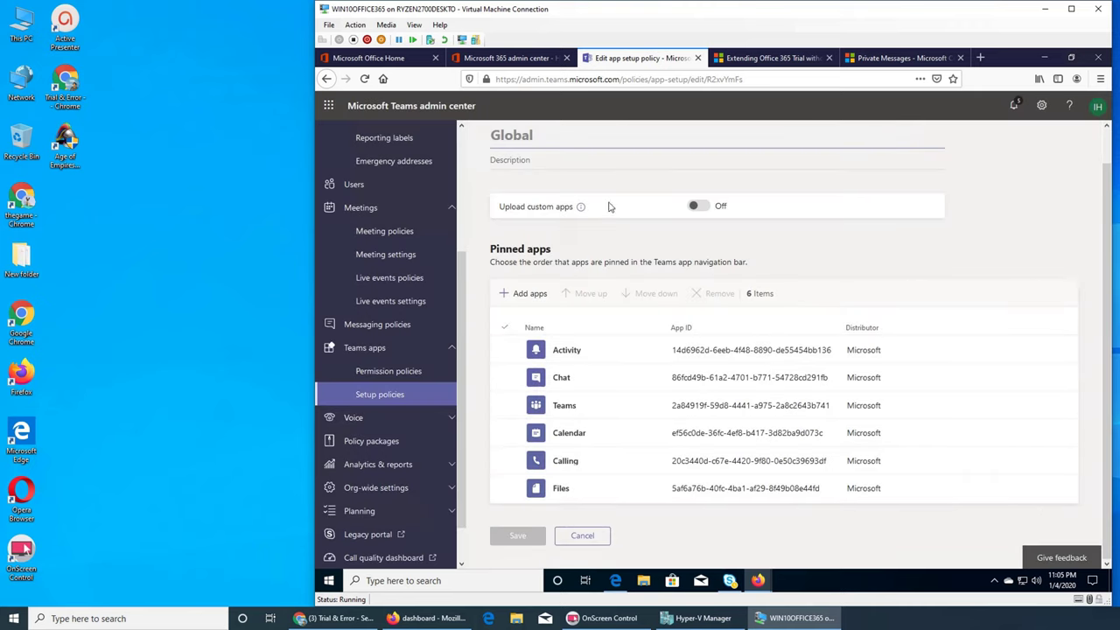
pyautogui.click(540, 494)
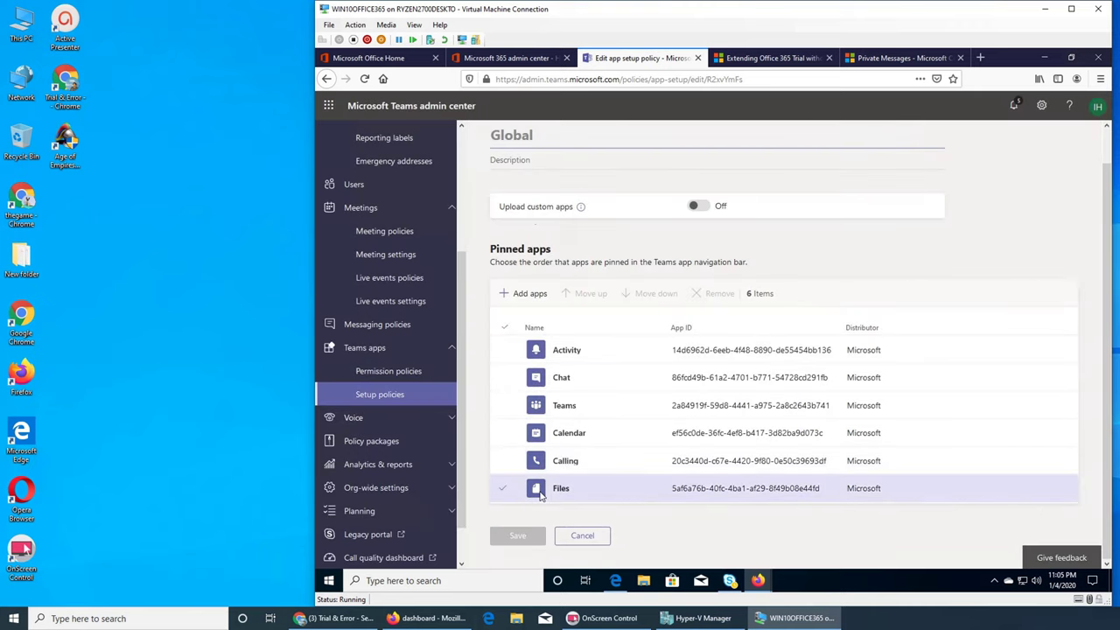
pyautogui.click(502, 488)
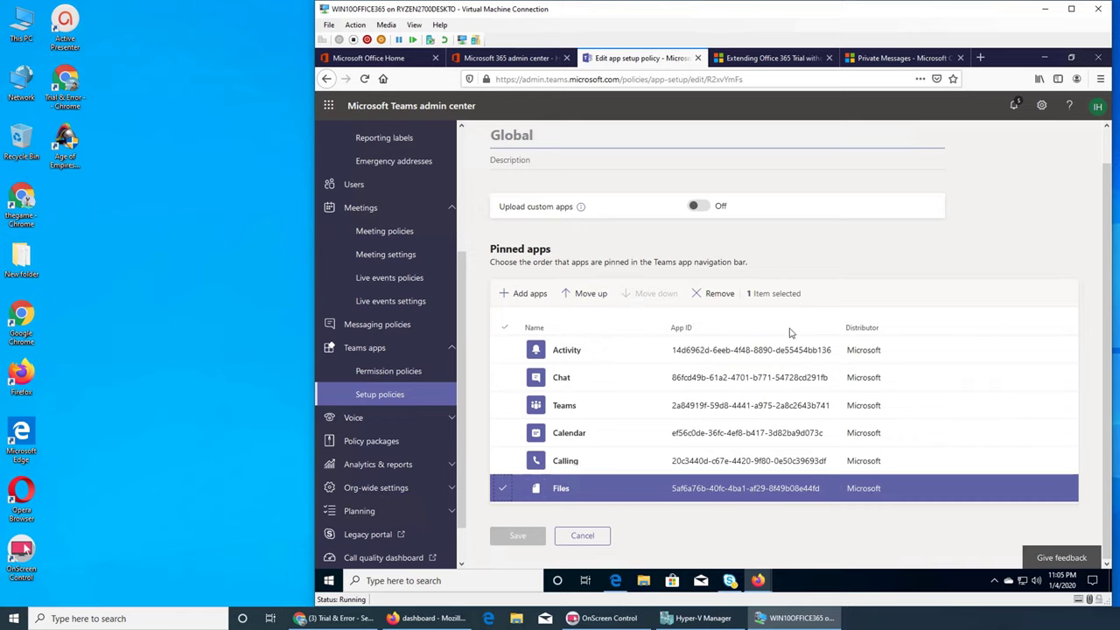
pyautogui.click(583, 535)
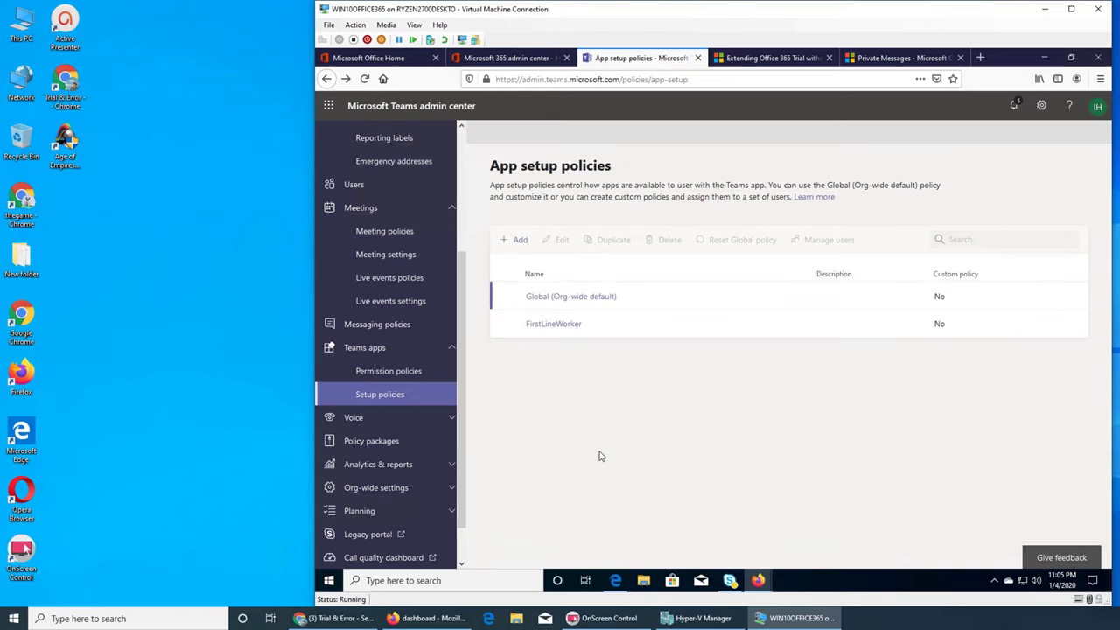
# Examine the pinned apps in the FirstLineWorker app setup policy, and go to the Voice phone numbers page
pyautogui.click(560, 327)
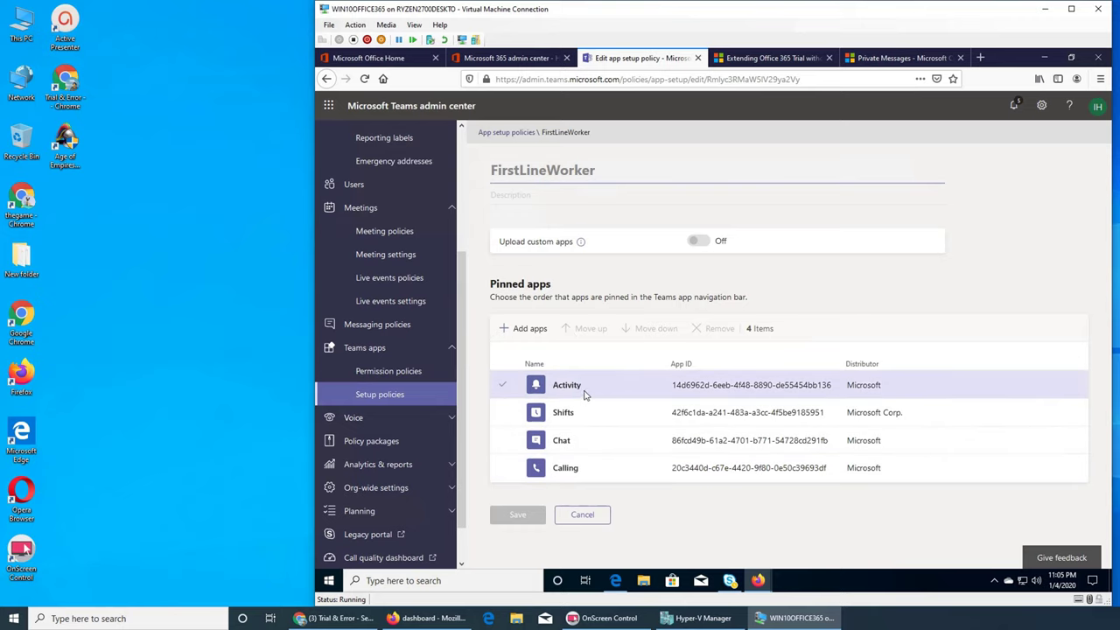
pyautogui.click(365, 416)
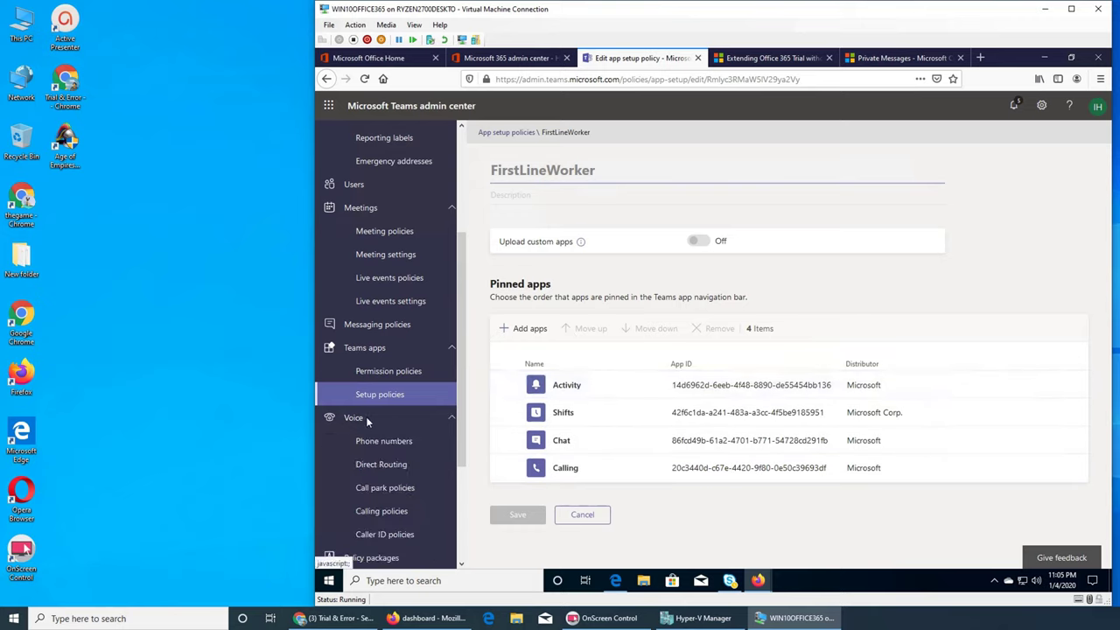
pyautogui.scroll(-2, 410, 335)
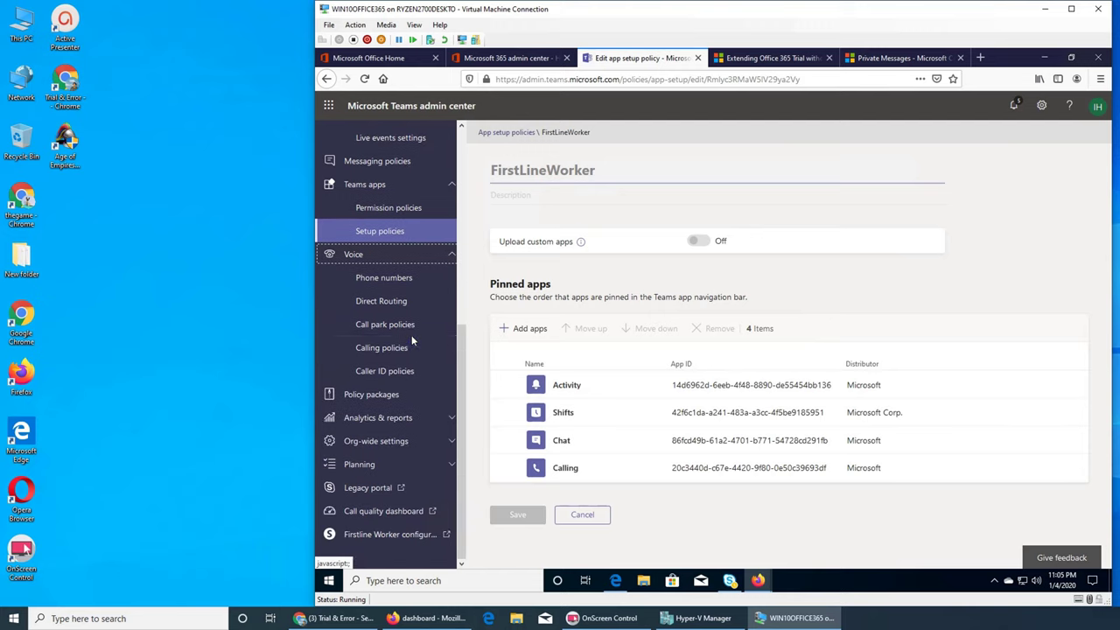
pyautogui.click(389, 276)
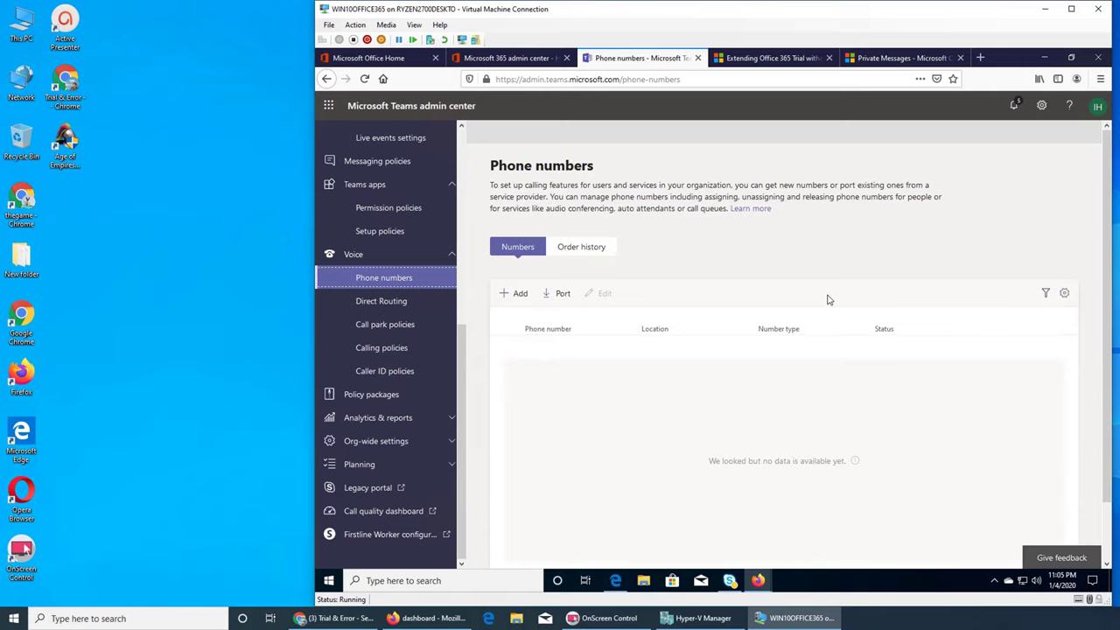
# Start a new phone number order with United States as the country and User (subscriber) as the number type
pyautogui.click(517, 294)
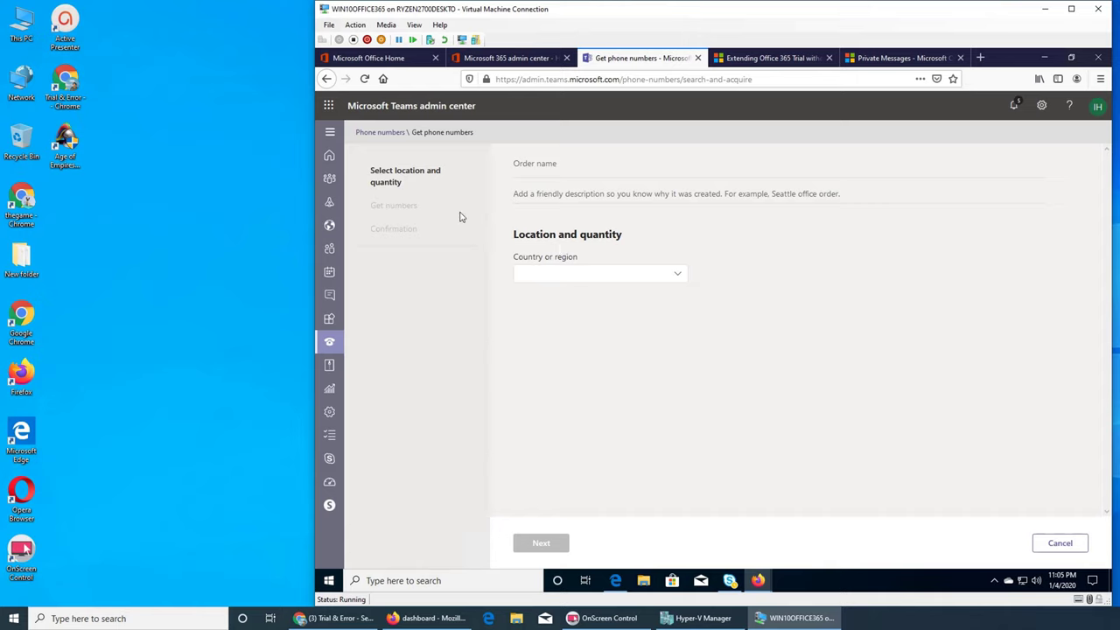
pyautogui.click(635, 276)
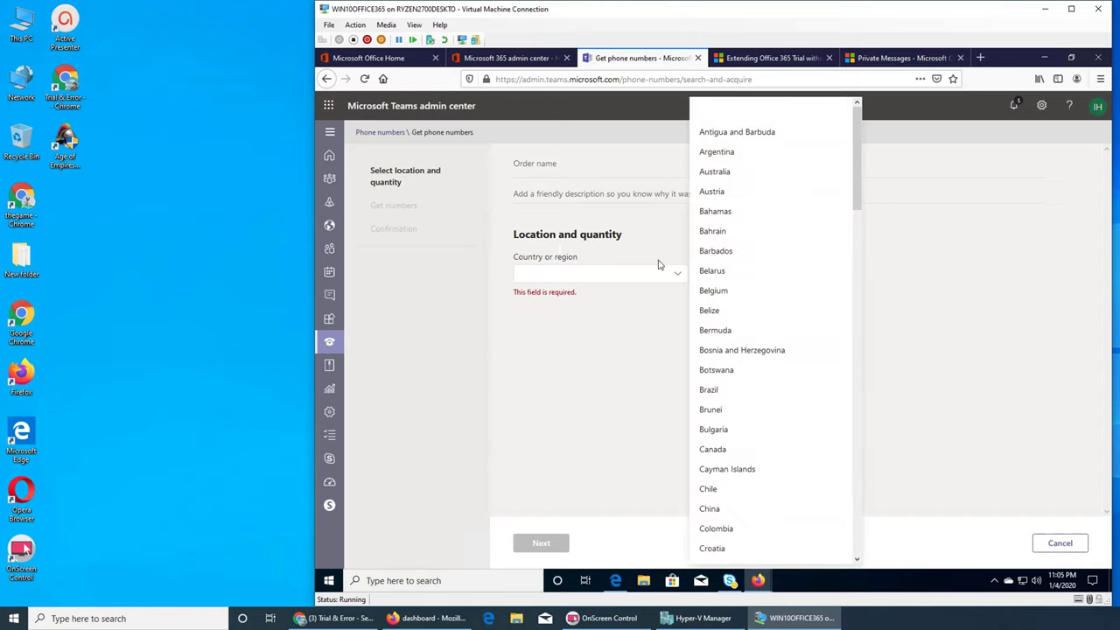
pyautogui.scroll(-10, 796, 286)
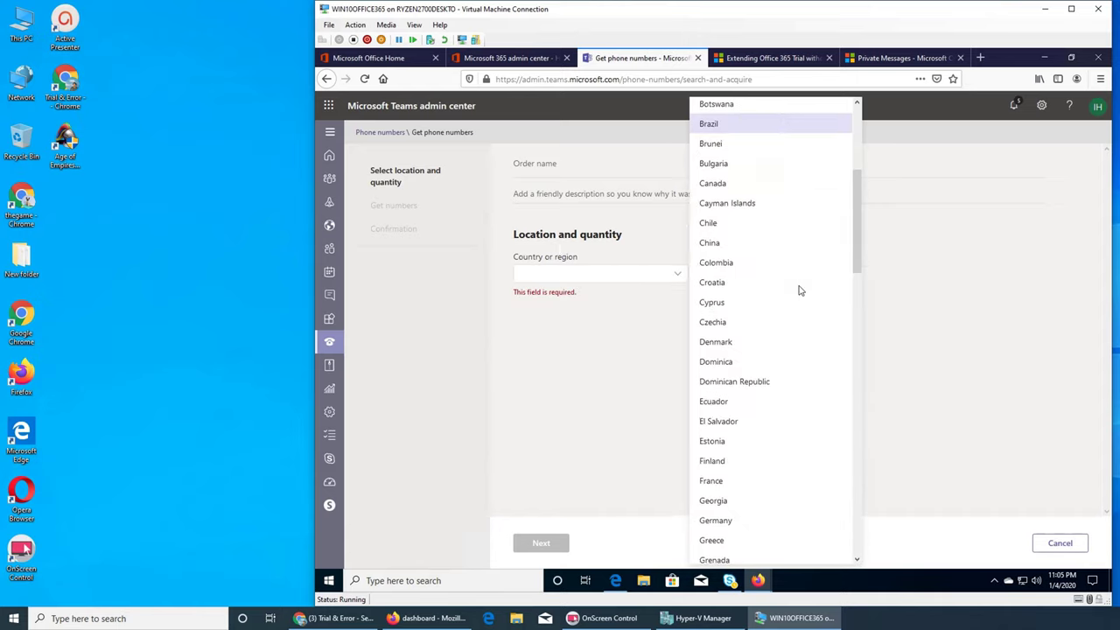
pyautogui.scroll(-8, 797, 290)
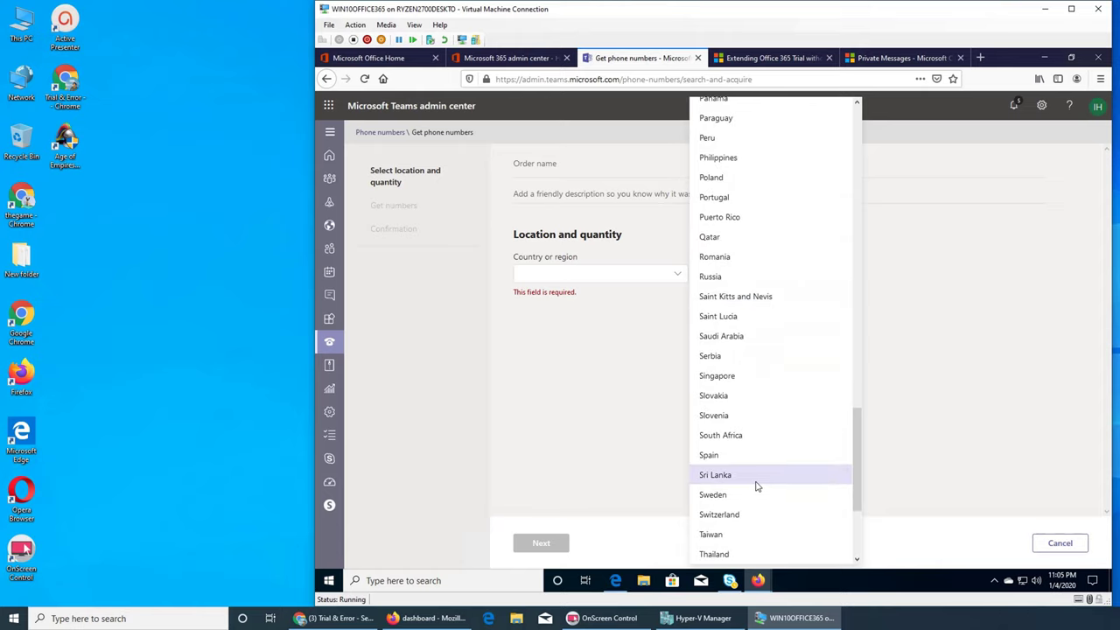
pyautogui.scroll(-3, 758, 486)
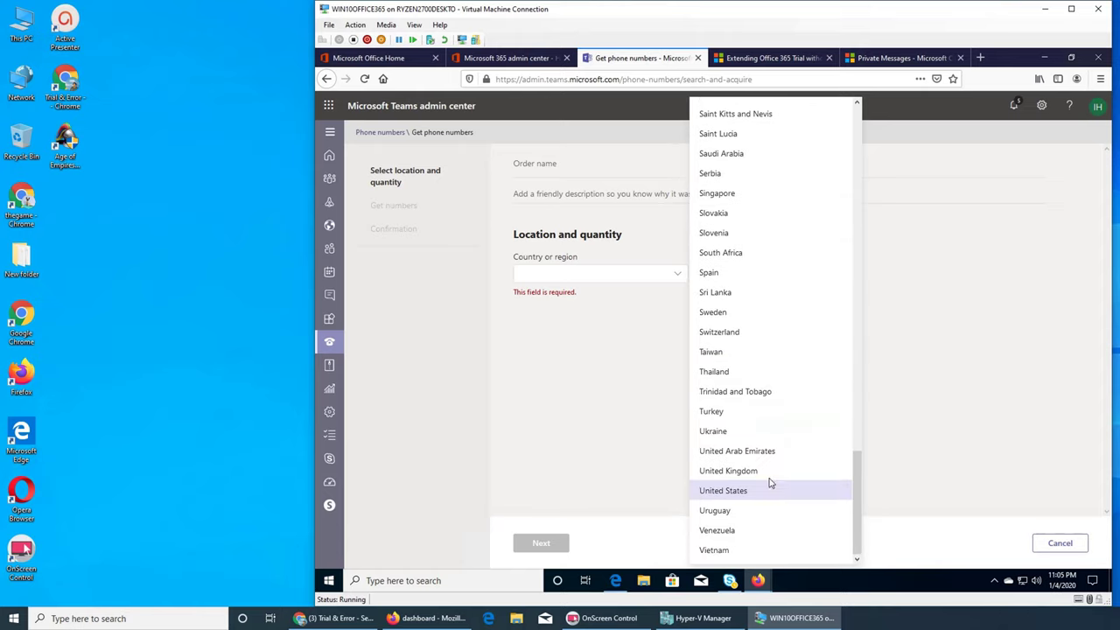
pyautogui.click(762, 491)
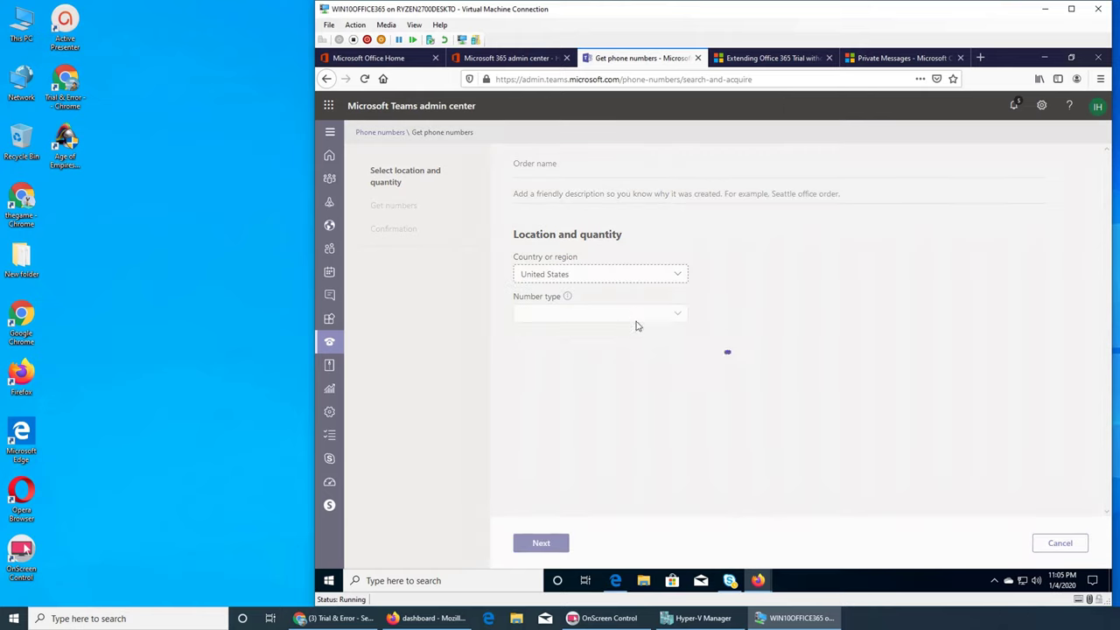
pyautogui.click(565, 317)
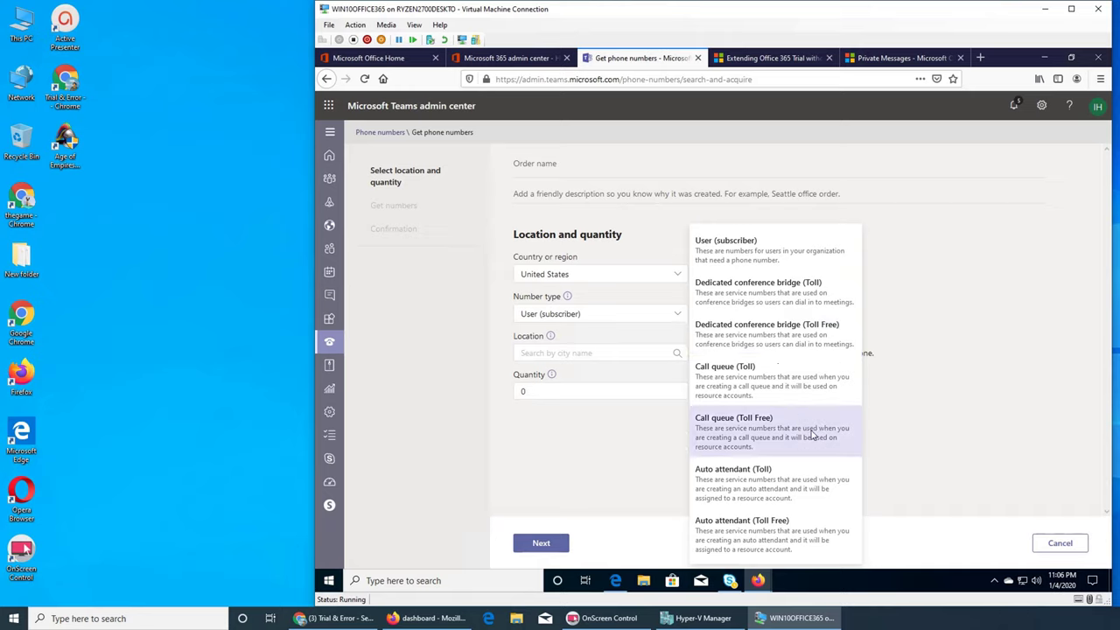
pyautogui.click(763, 259)
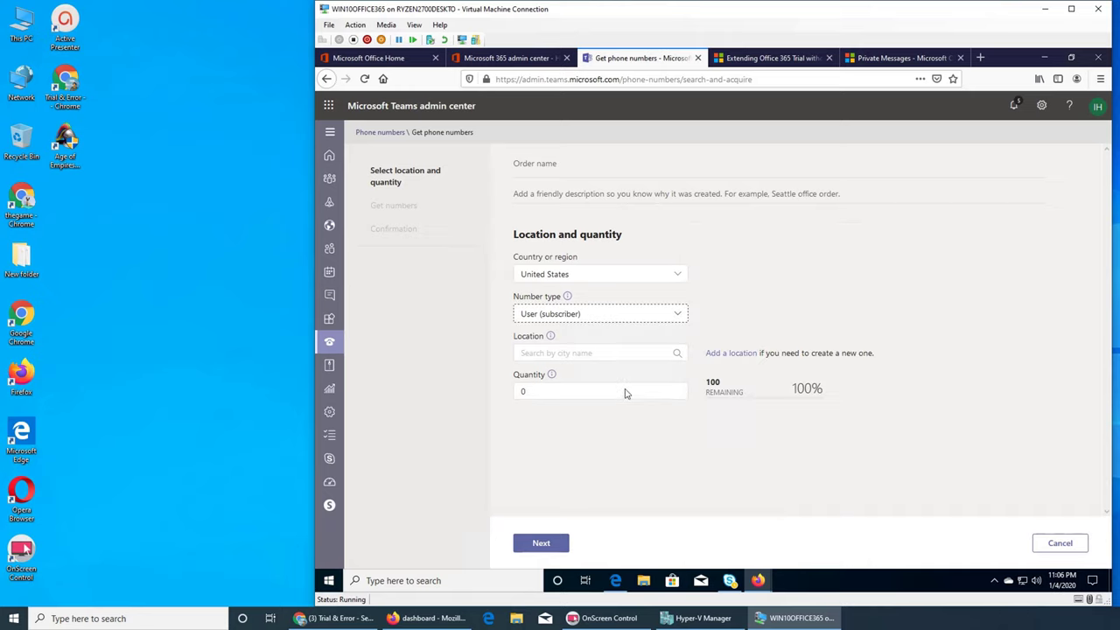
# Search for the location columbus, set the quantity to 1, and try to continue the phone number order
pyautogui.click(608, 354)
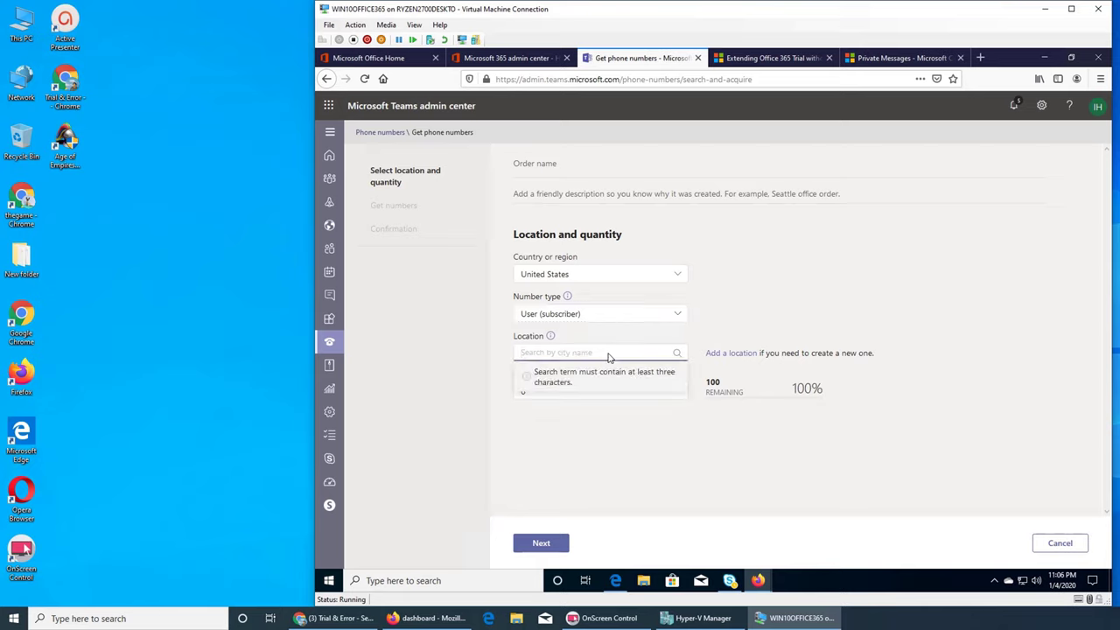
pyautogui.write('columbus')
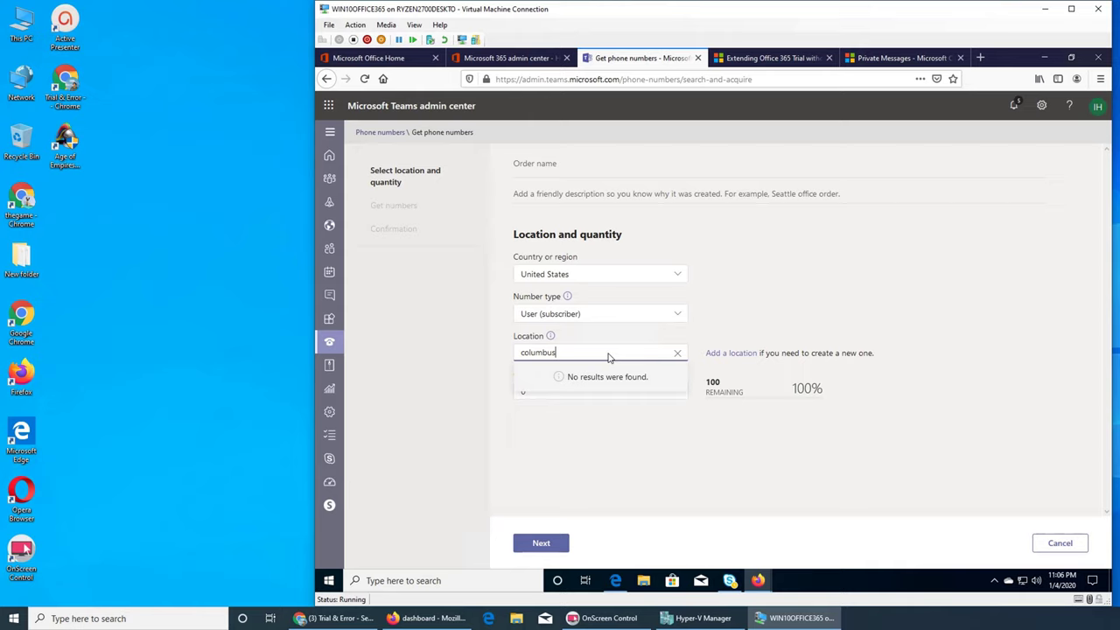
pyautogui.click(731, 335)
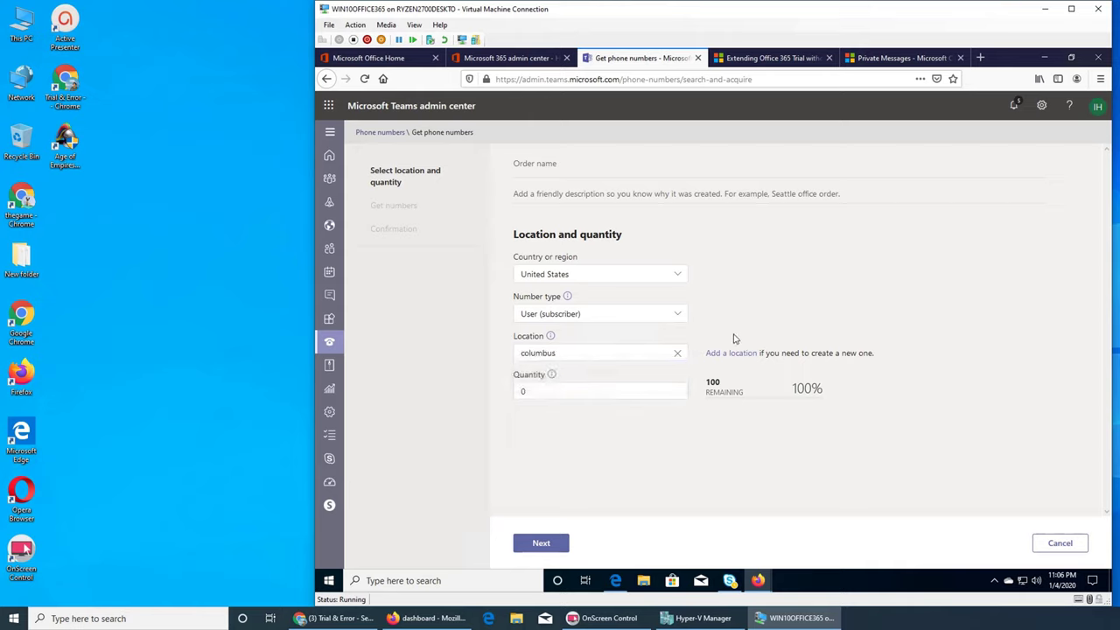
pyautogui.click(618, 398)
pyautogui.write('1')
pyautogui.click(722, 444)
pyautogui.click(542, 543)
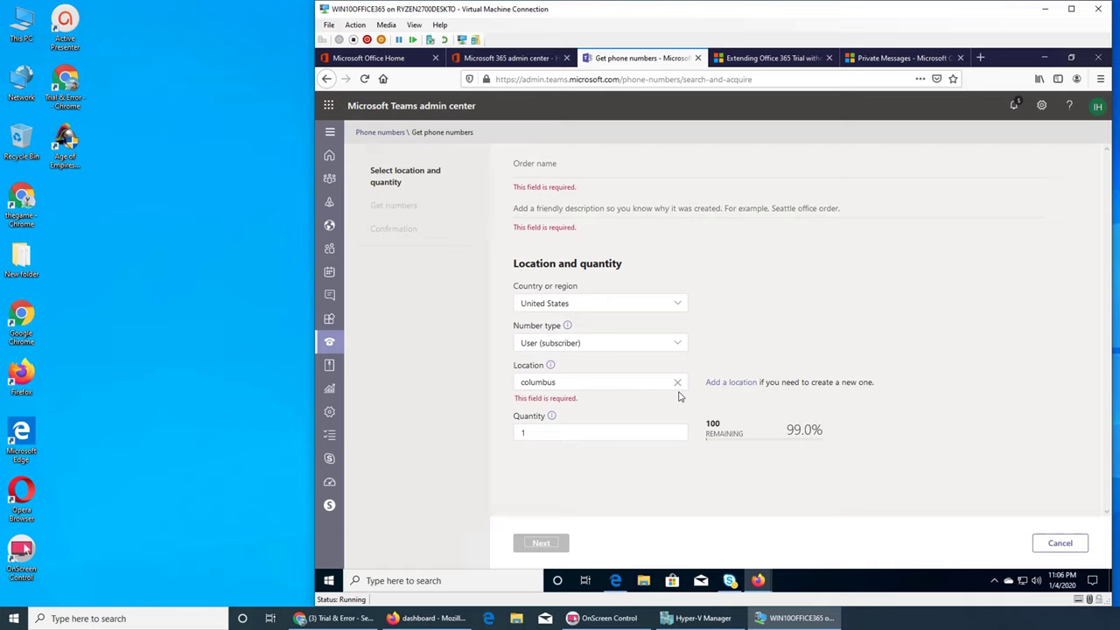
# Inspect the form for adding a location, cancel it, and return to the Phone numbers page
pyautogui.click(730, 383)
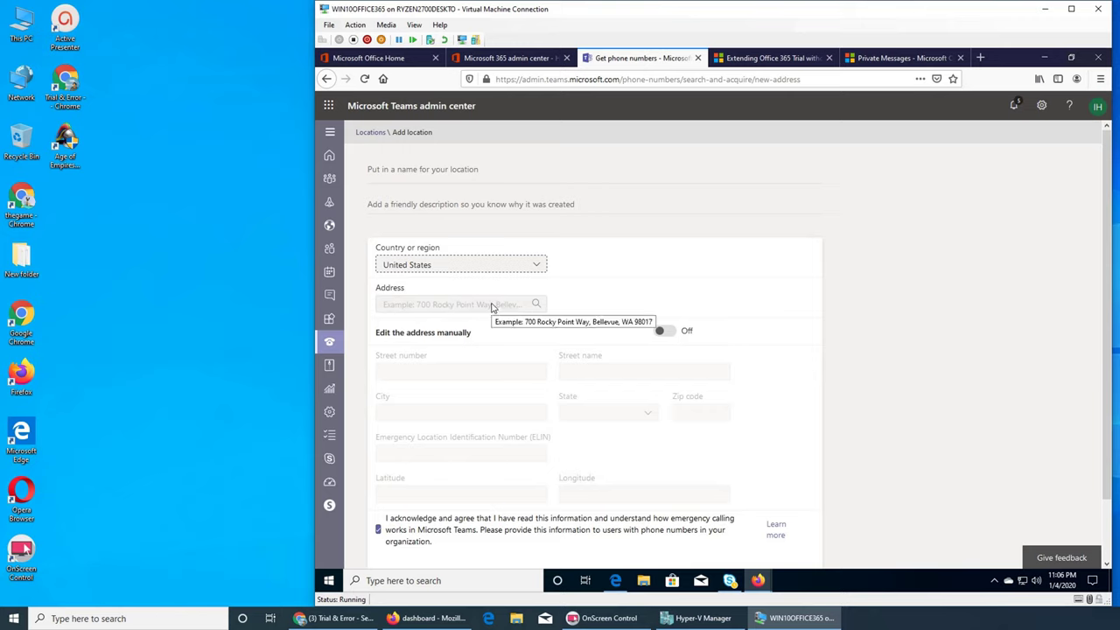
pyautogui.click(491, 305)
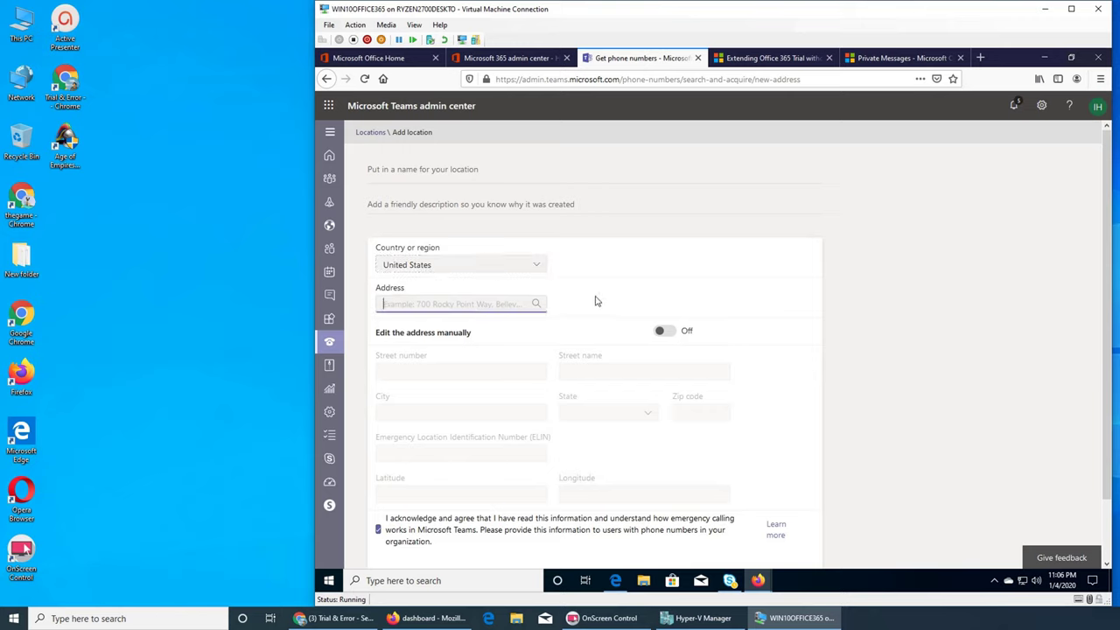
pyautogui.scroll(-1, 596, 304)
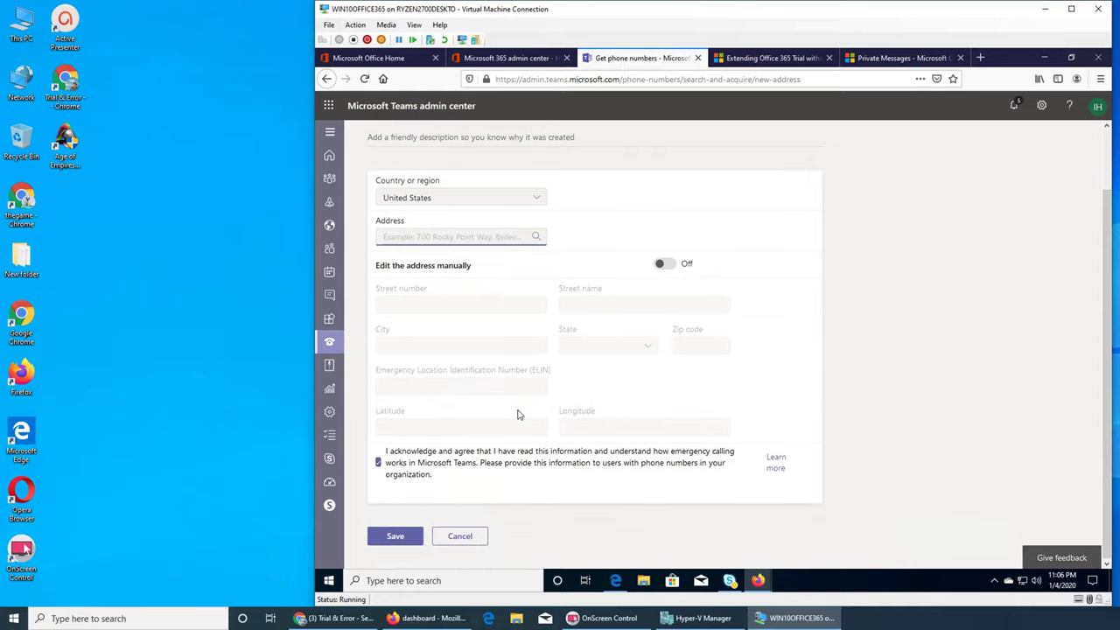
pyautogui.click(466, 548)
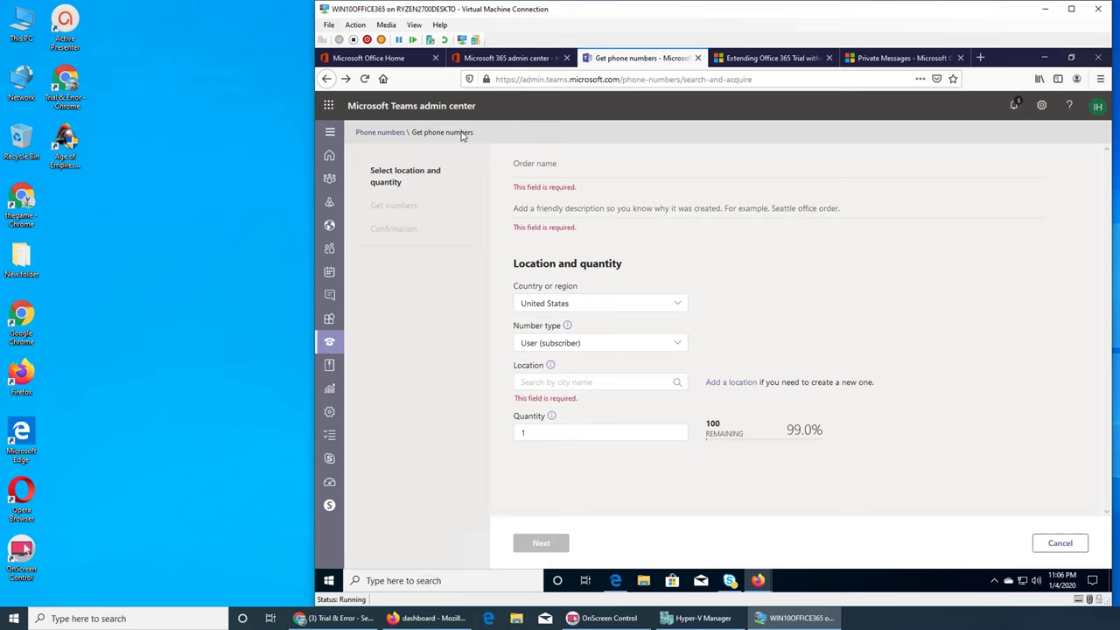
pyautogui.click(372, 132)
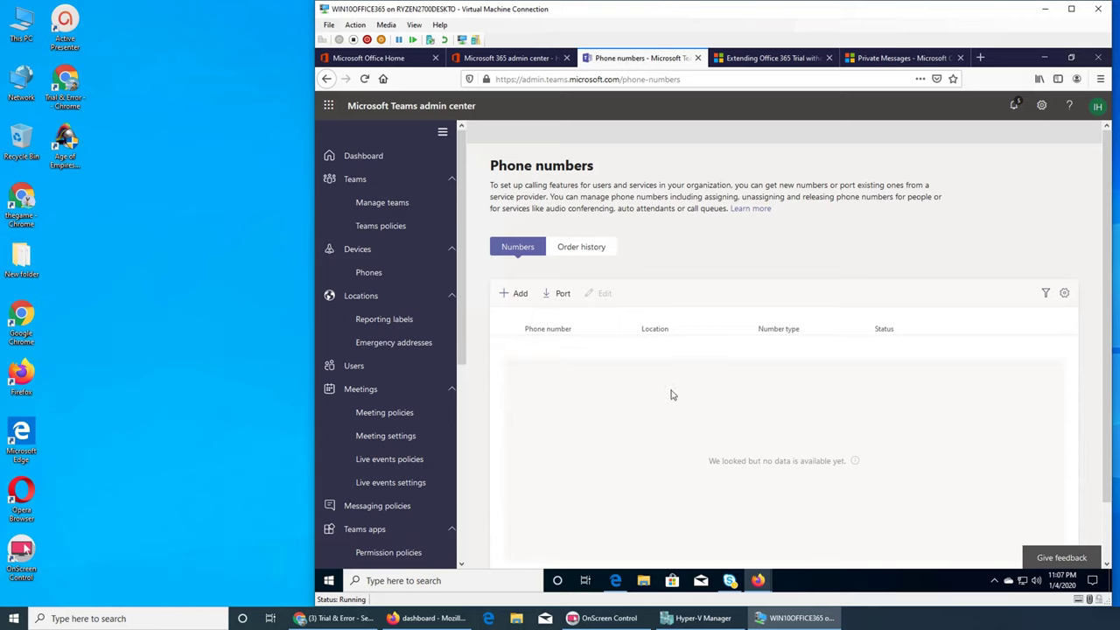
# View the phone number order history, and go to the Direct Routing page to look over its summary
pyautogui.click(594, 255)
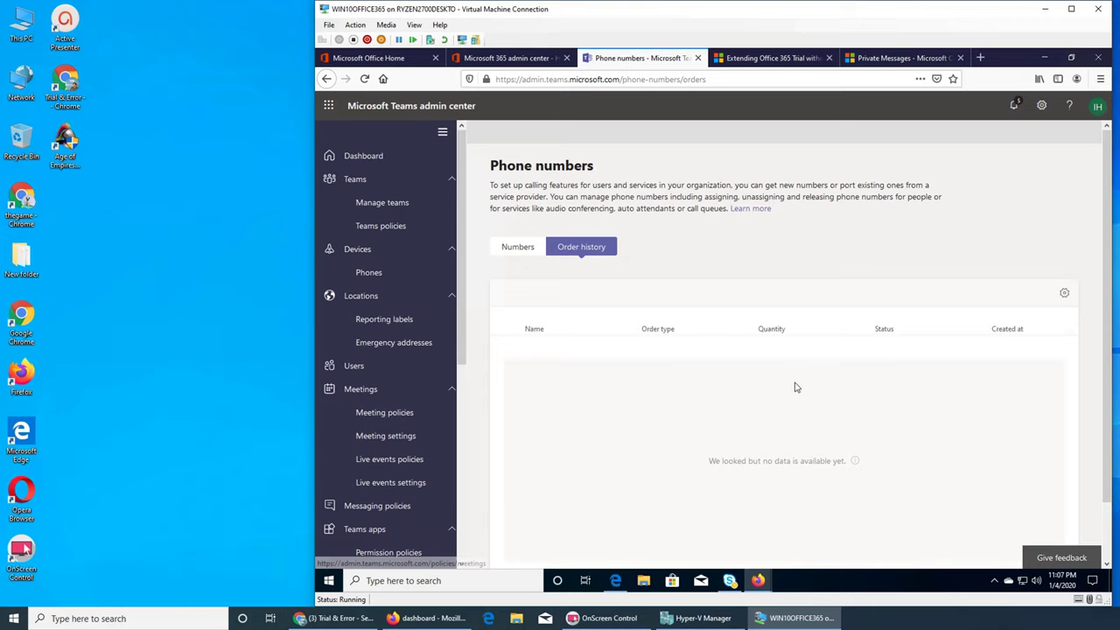
pyautogui.scroll(-1, 492, 398)
pyautogui.scroll(-4, 380, 393)
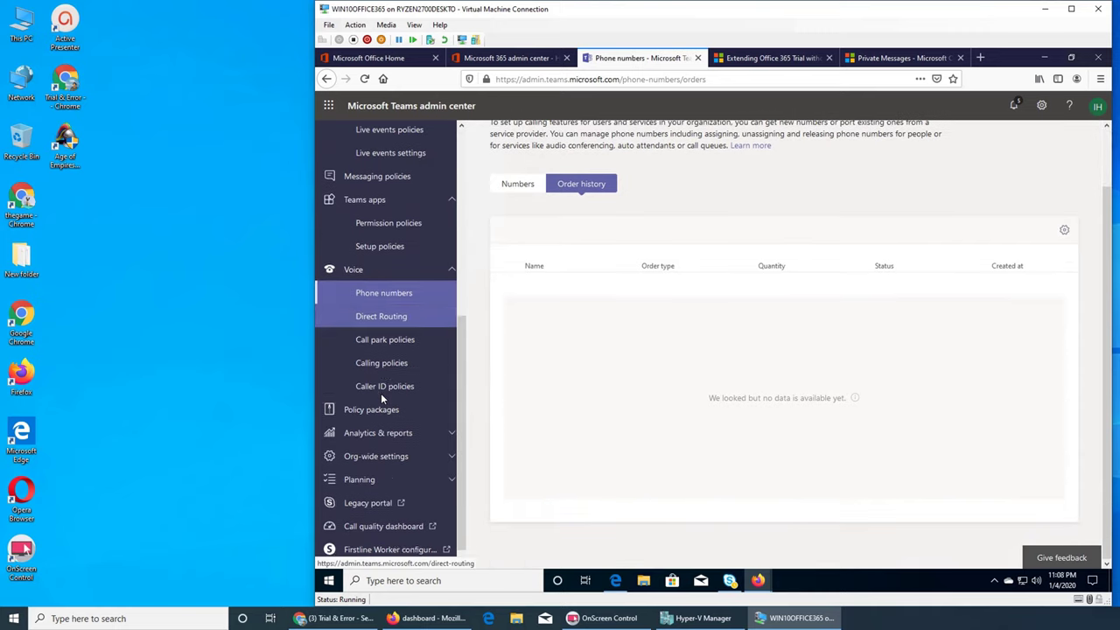
pyautogui.click(370, 315)
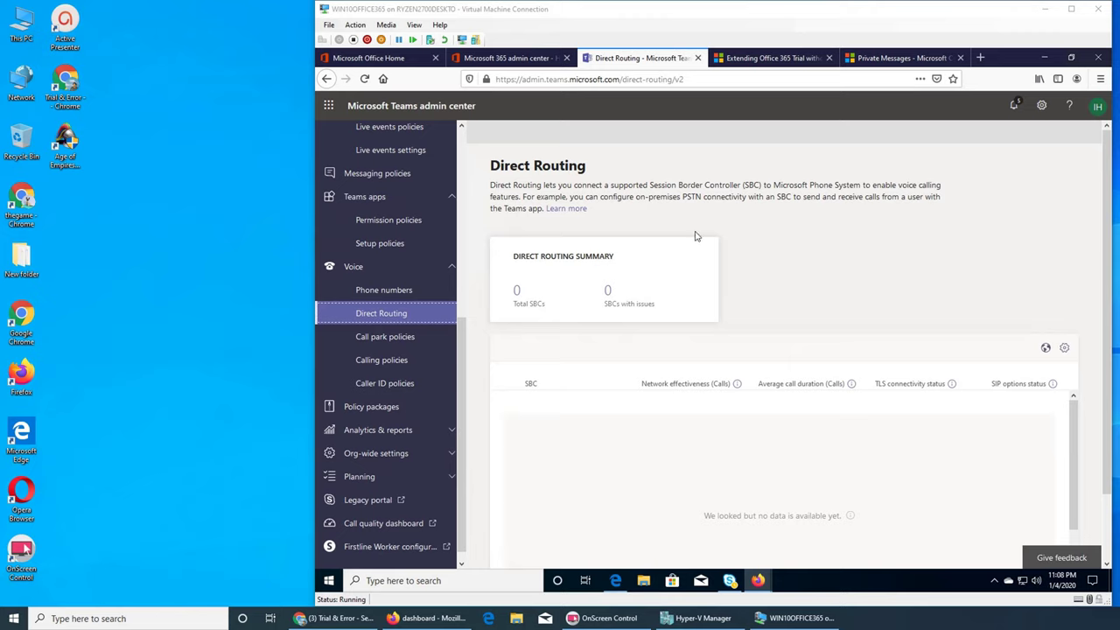
# Inspect the Global call park policy's pickup range and timeout settings, cancelling without changes
pyautogui.click(382, 339)
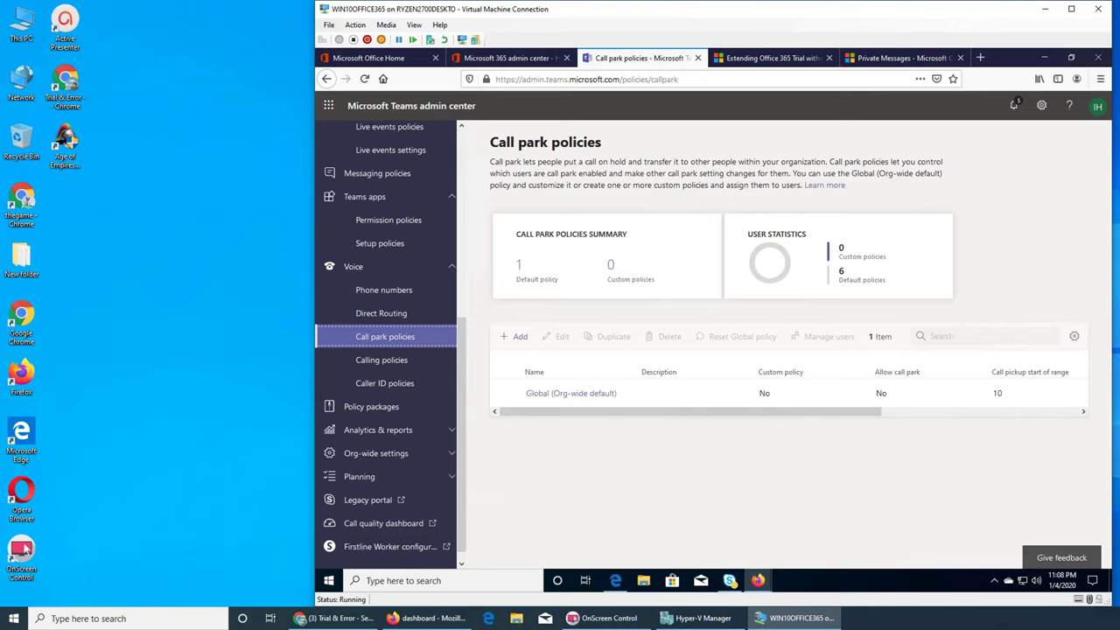
pyautogui.click(573, 393)
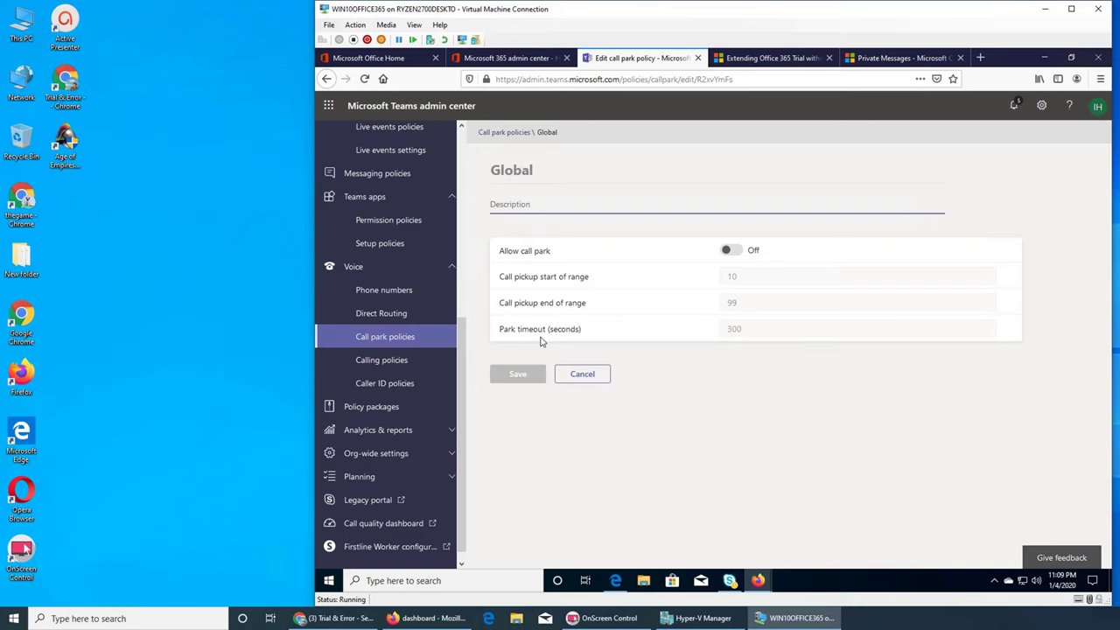
pyautogui.click(599, 374)
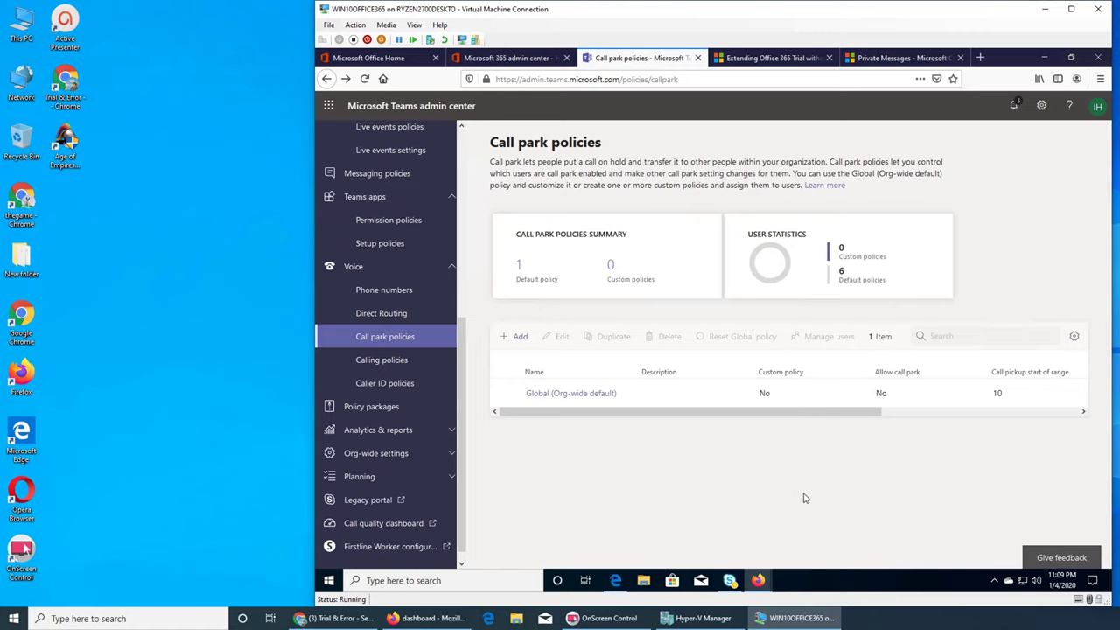
pyautogui.click(758, 402)
# Inspect the DisallowCalling policy among the calling policies, cancelling without changes
pyautogui.click(363, 359)
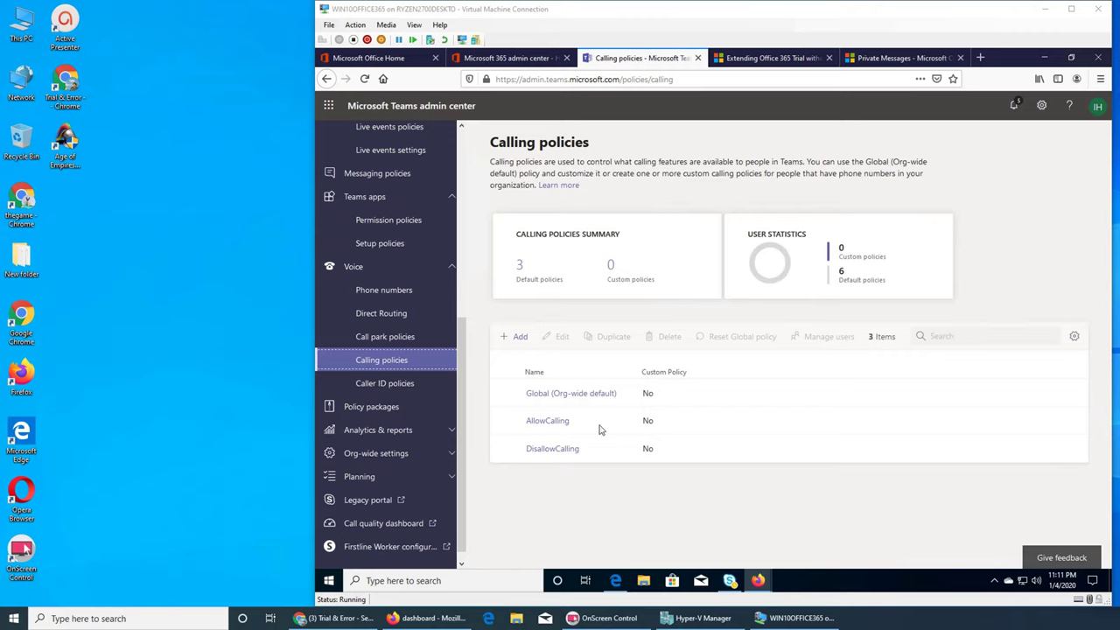
pyautogui.click(560, 449)
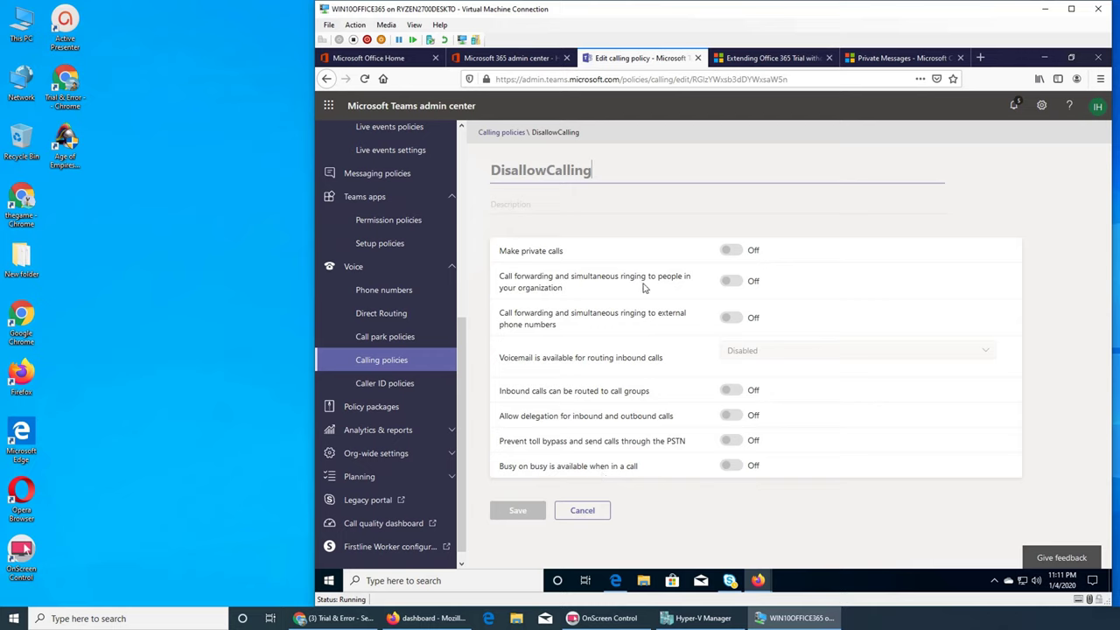
pyautogui.click(583, 510)
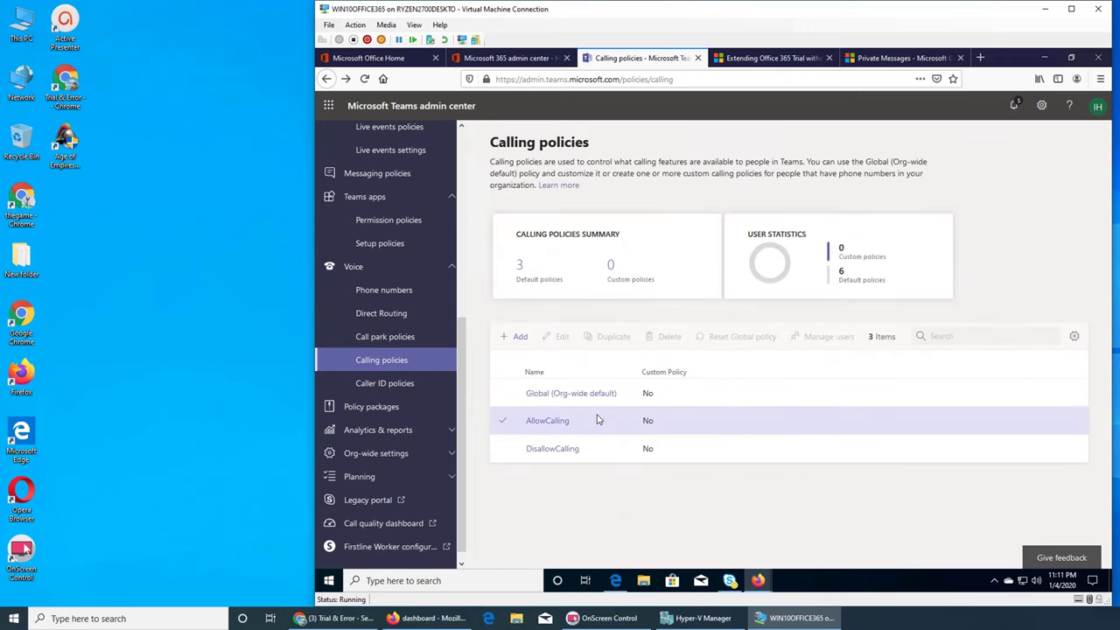
# Inspect the Global calling policy and the form for adding a new calling policy, cancelling without saving
pyautogui.click(615, 395)
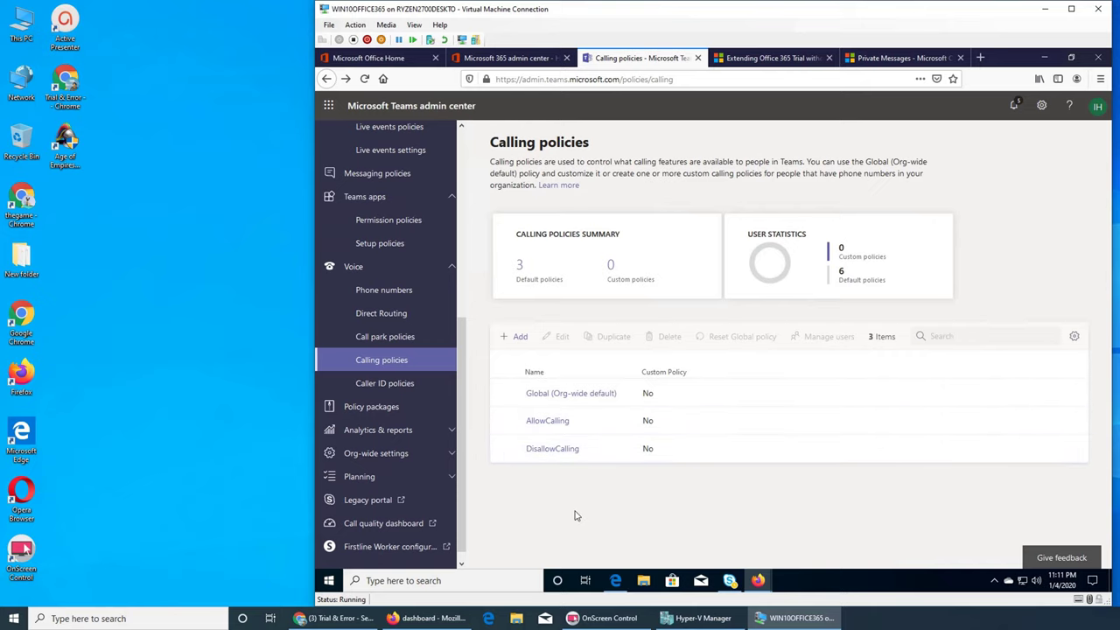
pyautogui.click(511, 336)
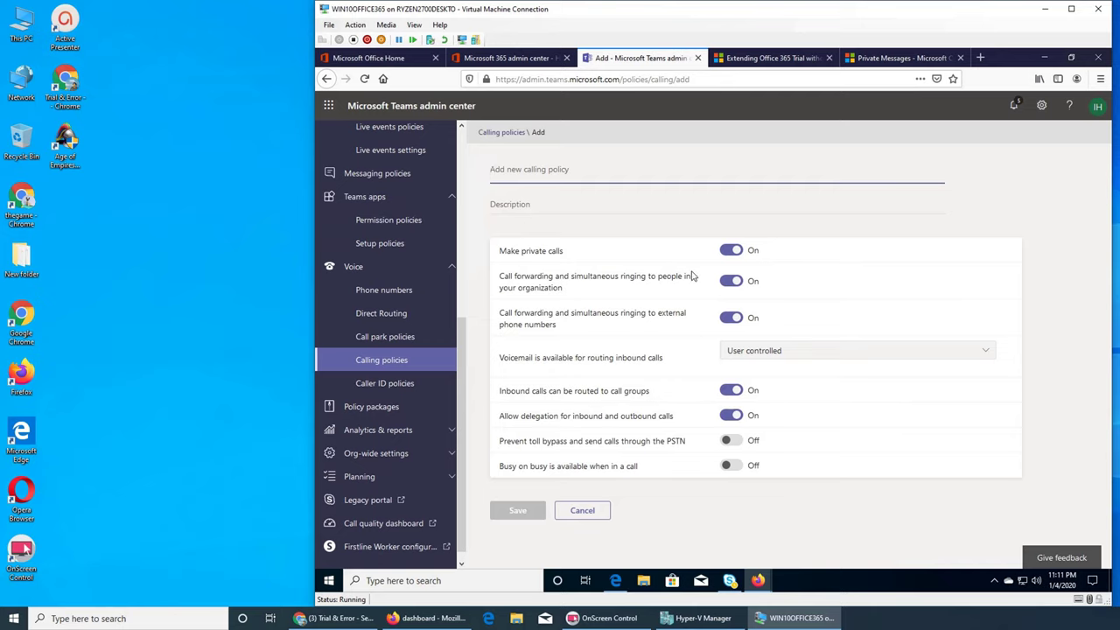
pyautogui.click(603, 511)
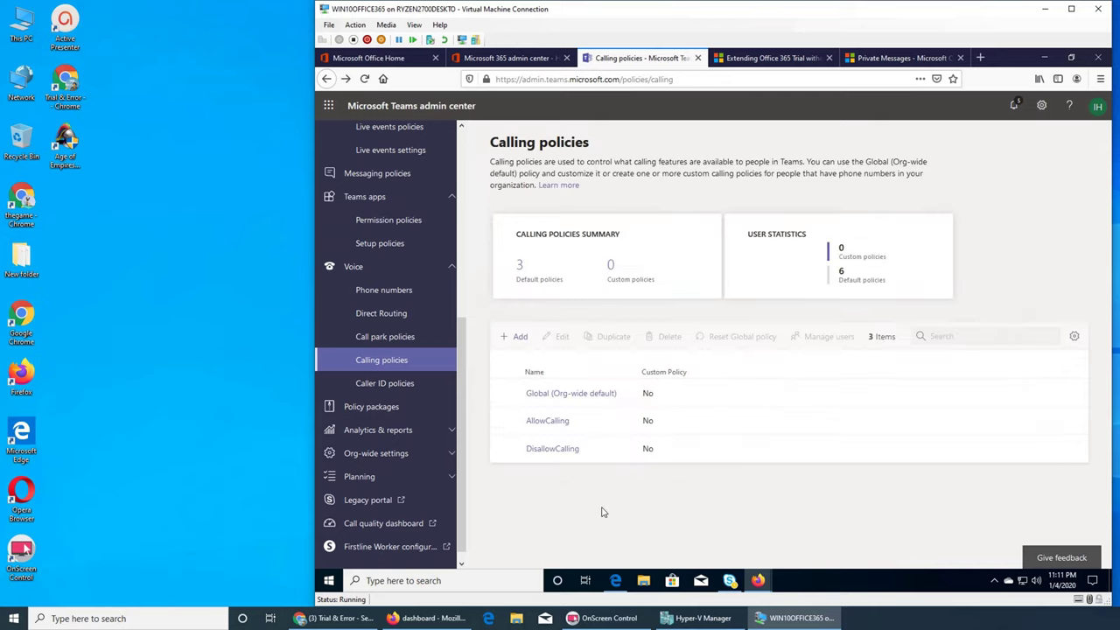
# Inspect the Global caller ID policy and its choices for replacing the caller ID, cancelling without changes
pyautogui.click(402, 389)
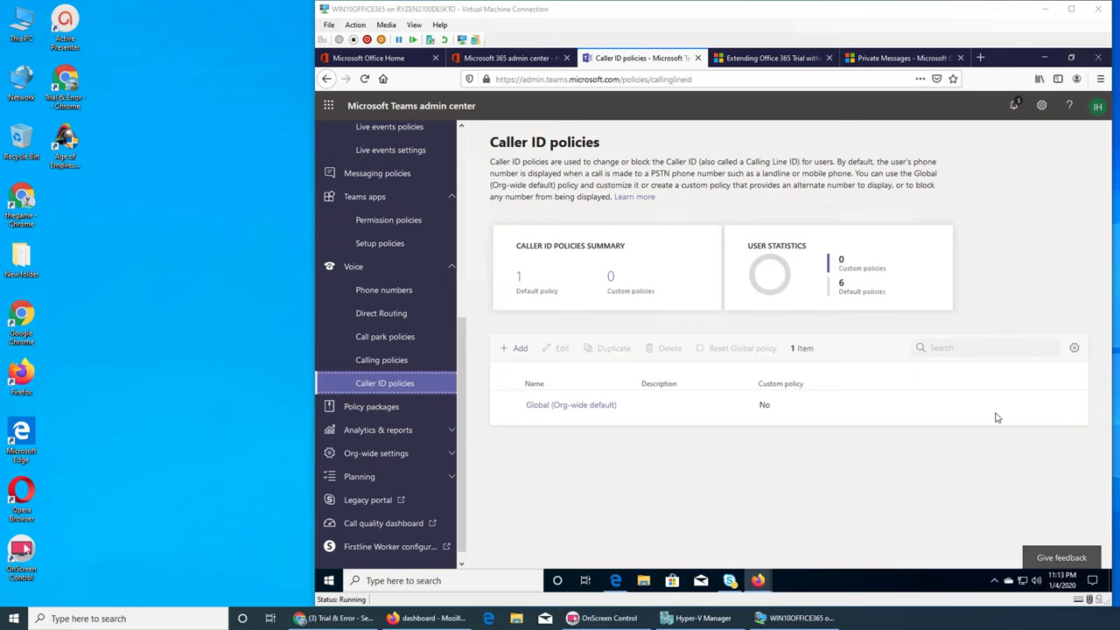
pyautogui.click(575, 406)
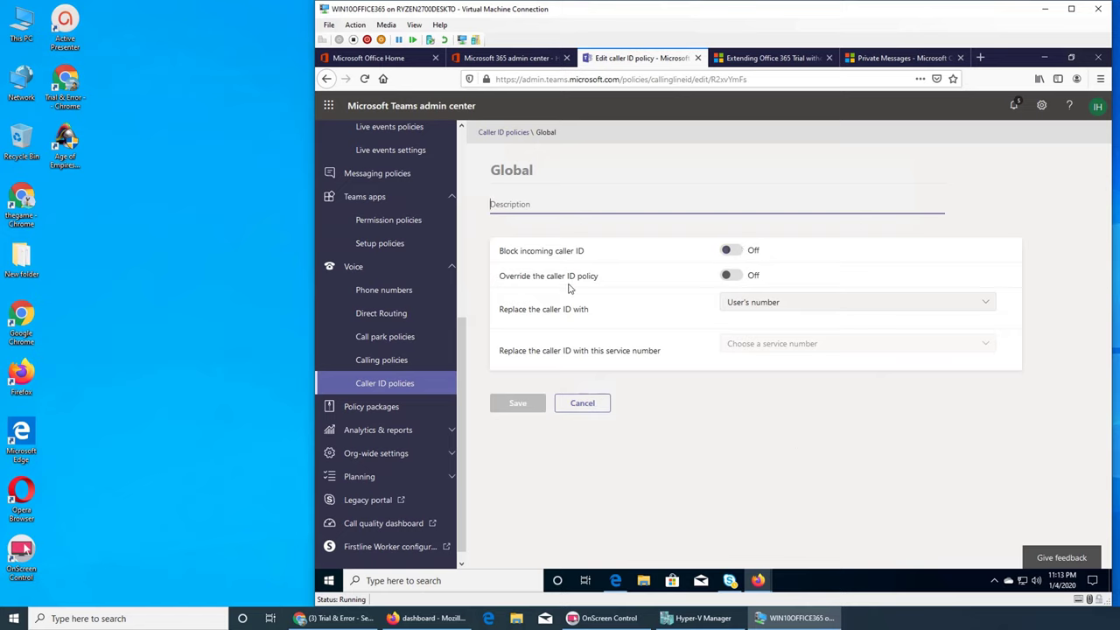
pyautogui.click(737, 306)
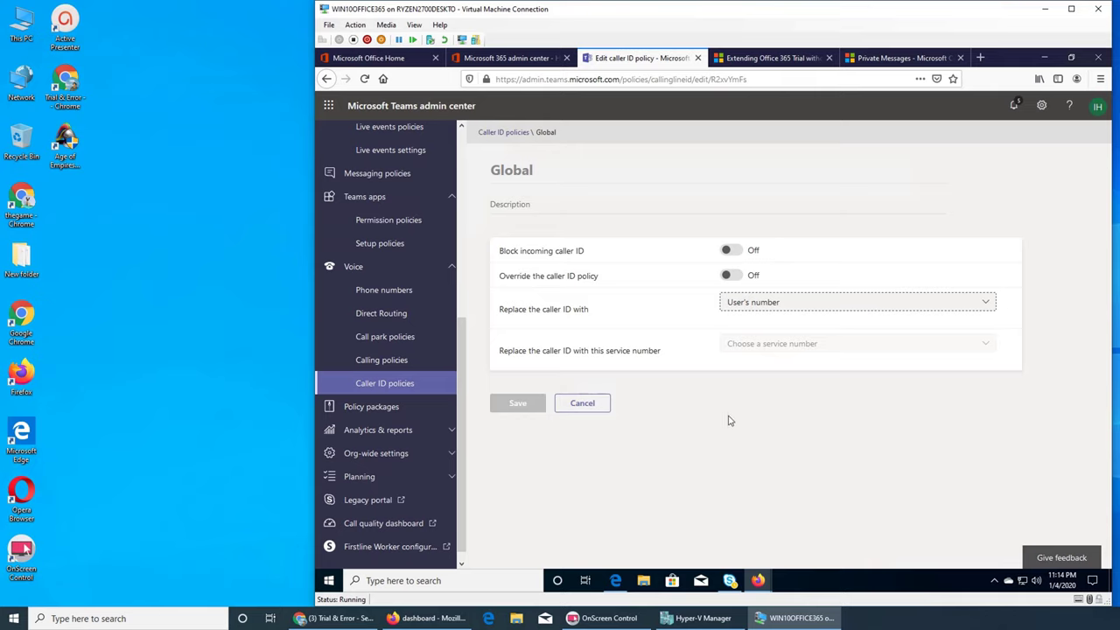
pyautogui.click(572, 408)
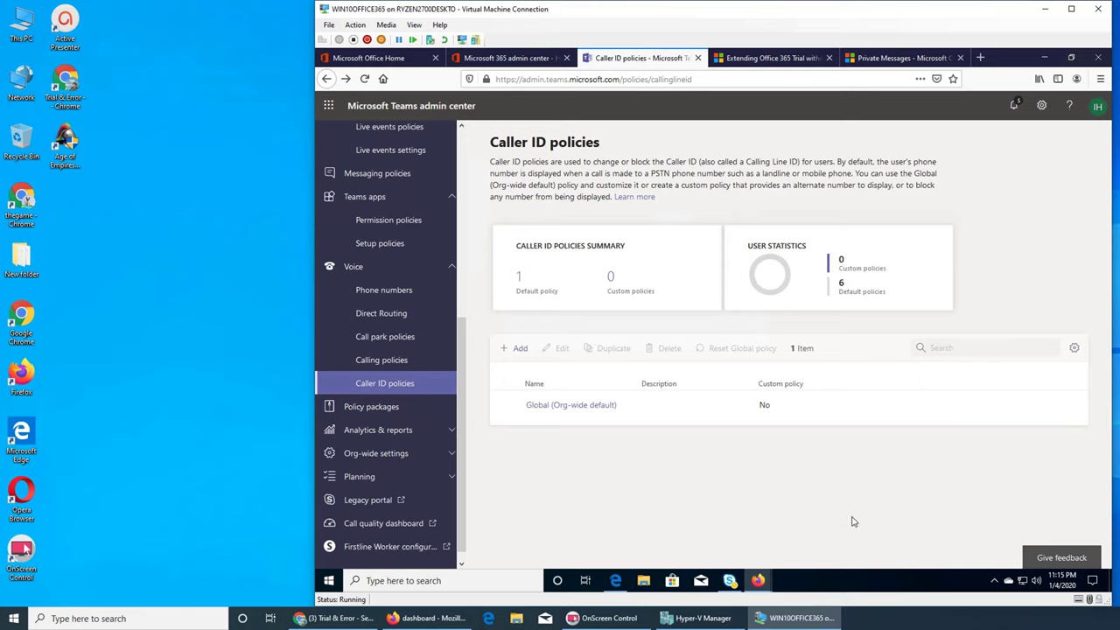
# Go to the Policy packages page and review the predefined education and business voice packages
pyautogui.click(354, 407)
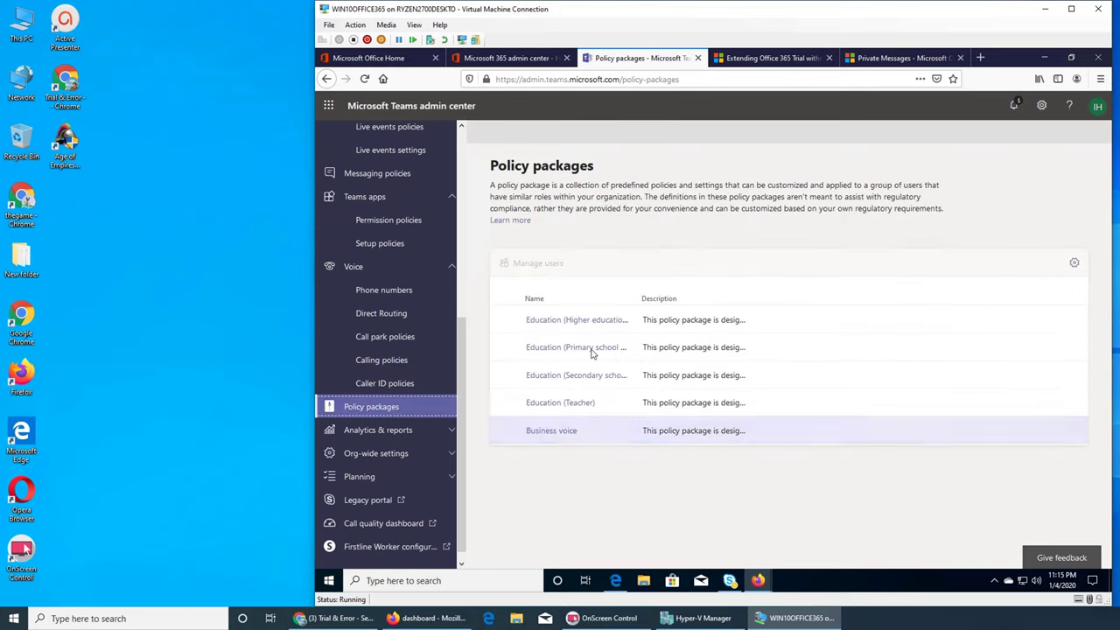
pyautogui.scroll(-1, 407, 362)
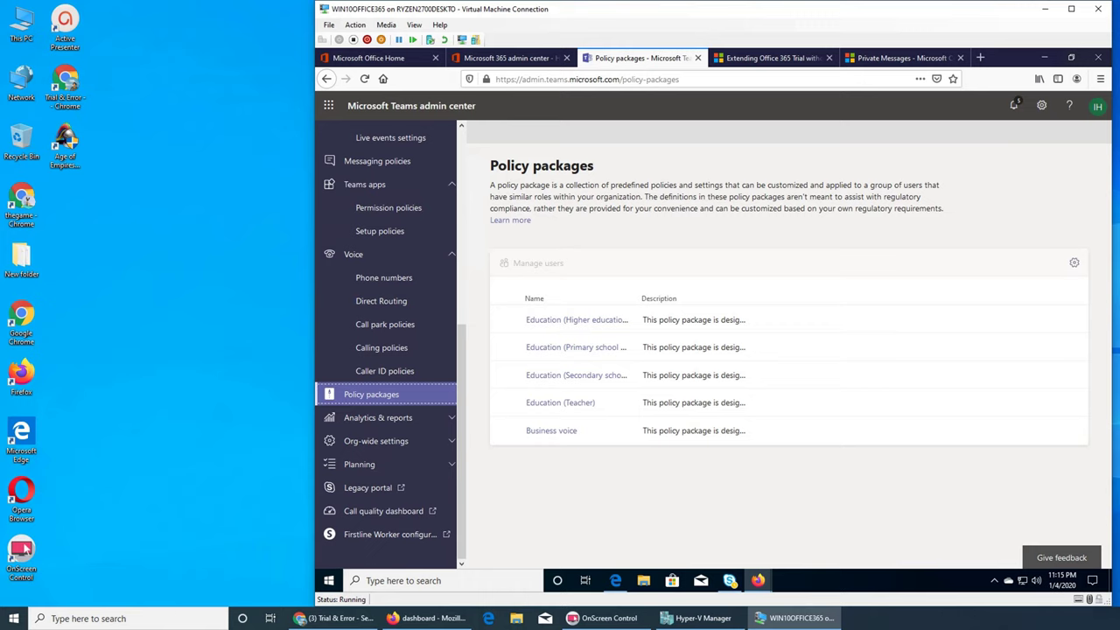
# Inspect the Education (Higher education student) package, its live events policy and its user management form, cancelling without changes
pyautogui.click(576, 319)
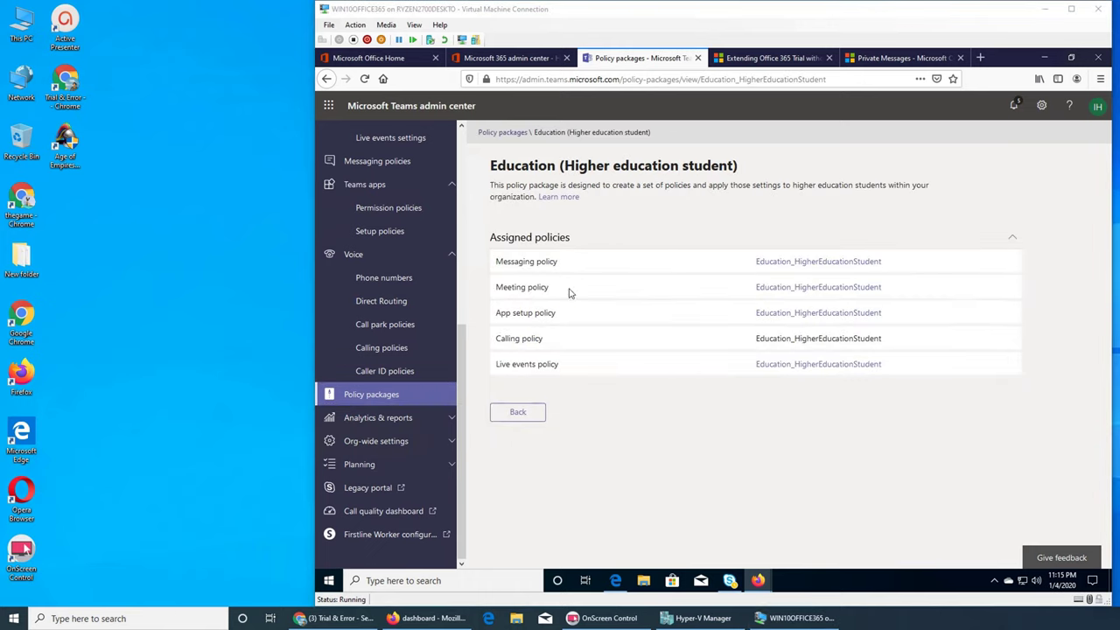
pyautogui.click(772, 368)
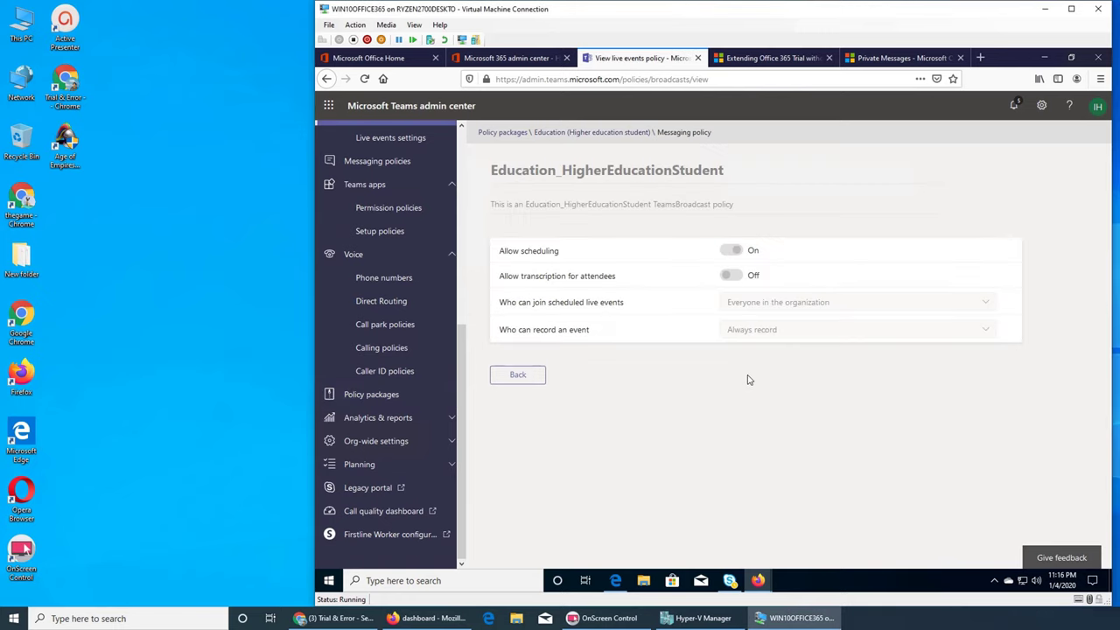
pyautogui.click(520, 376)
pyautogui.click(523, 411)
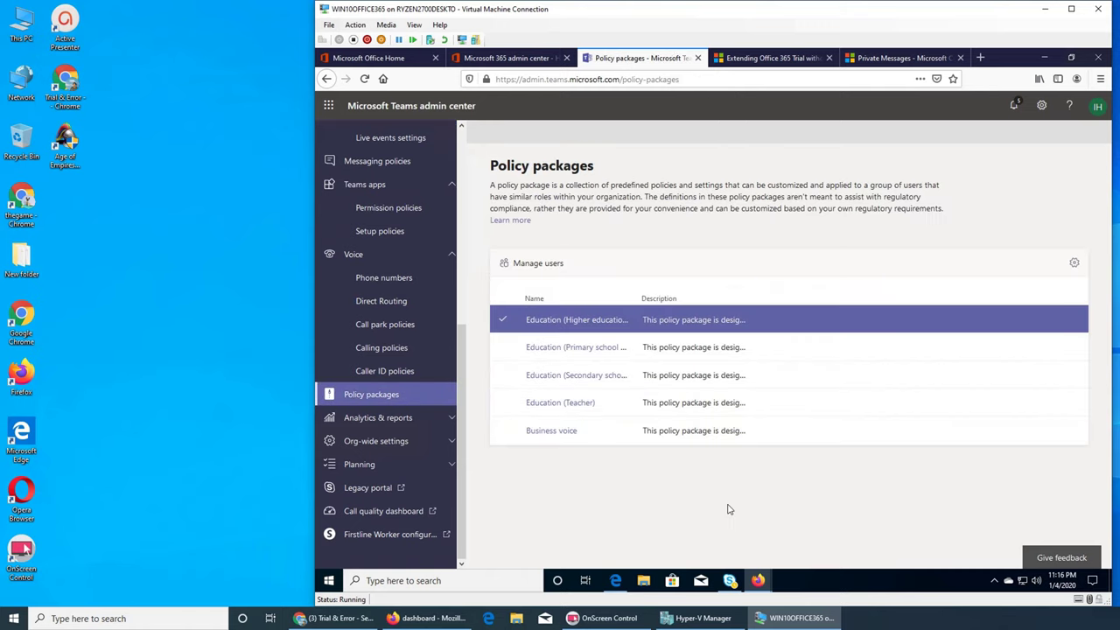
pyautogui.click(525, 264)
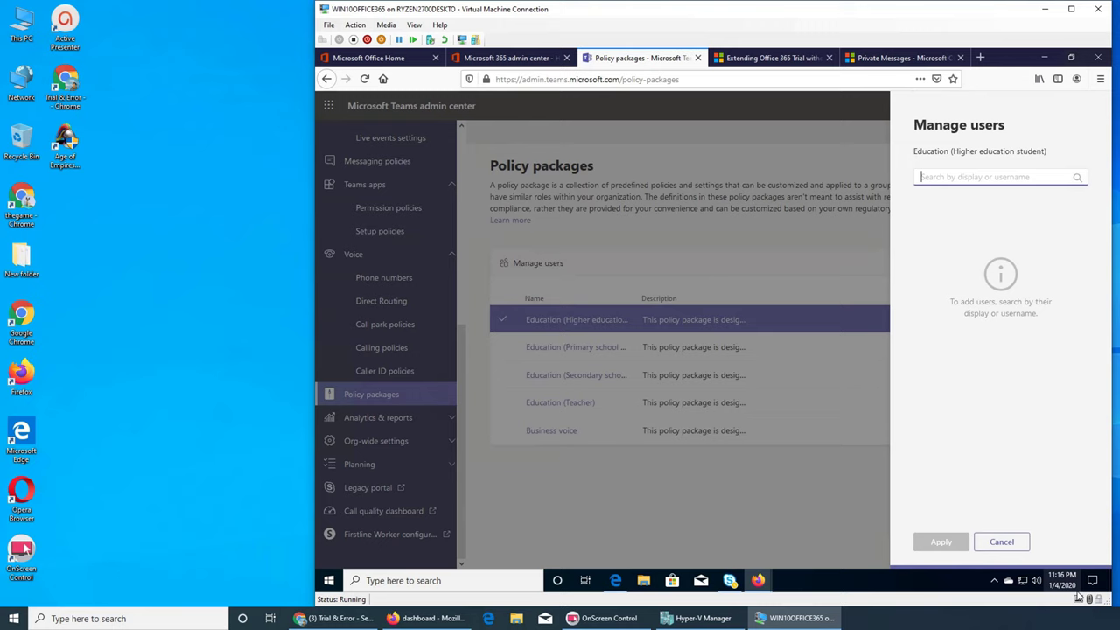
pyautogui.click(1001, 542)
# Go to Usage reports and examine the available report types, leaving Teams user activity as the chosen report
pyautogui.click(378, 418)
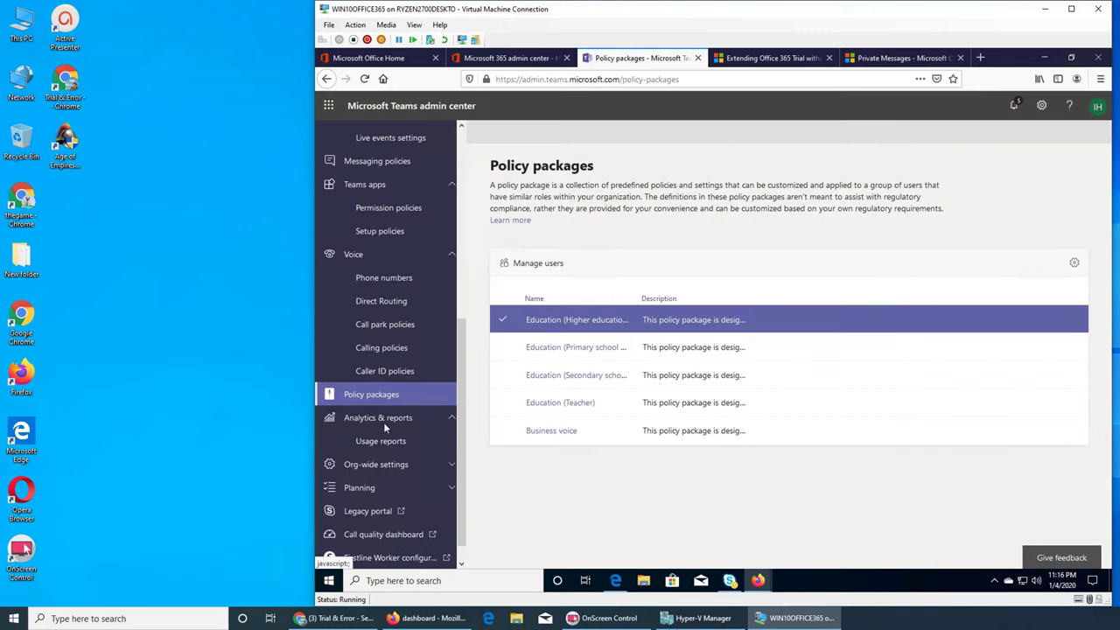
pyautogui.click(373, 439)
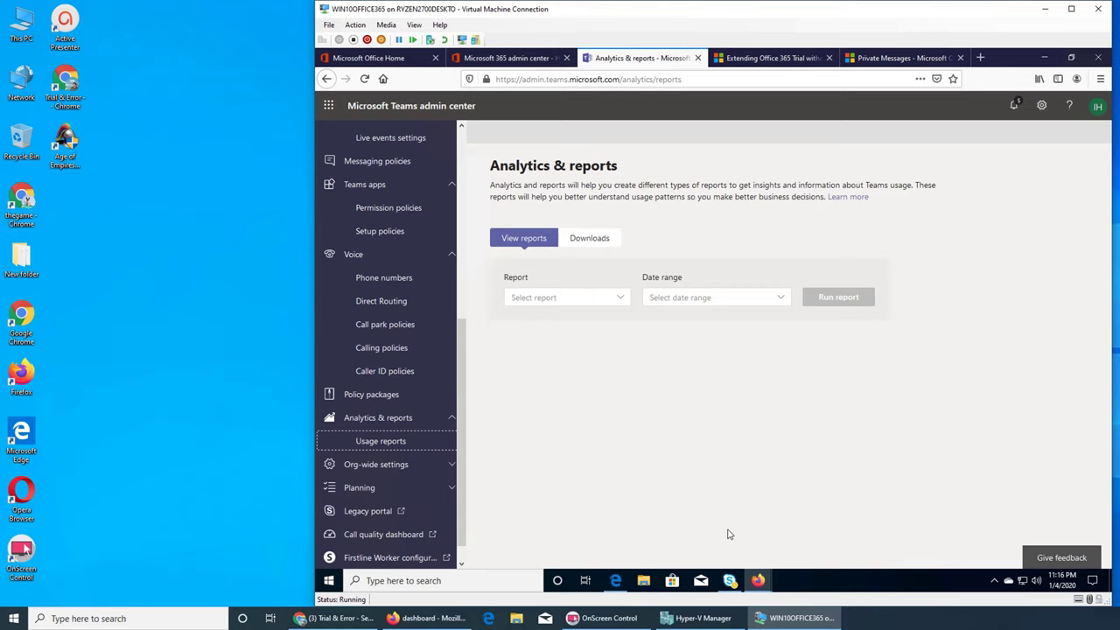
pyautogui.click(573, 300)
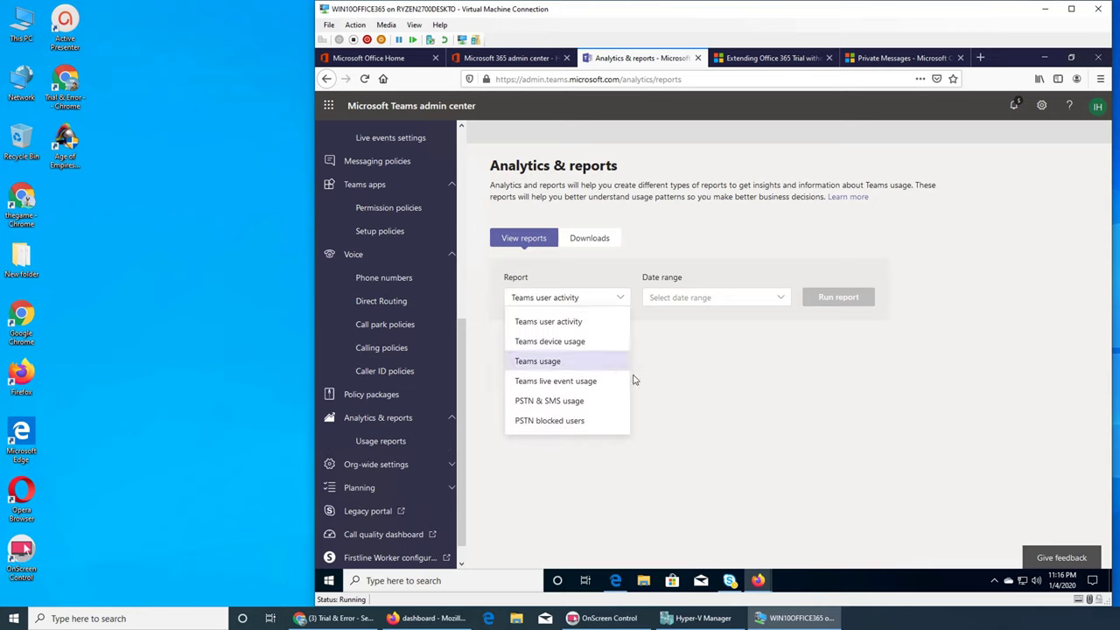
pyautogui.click(723, 407)
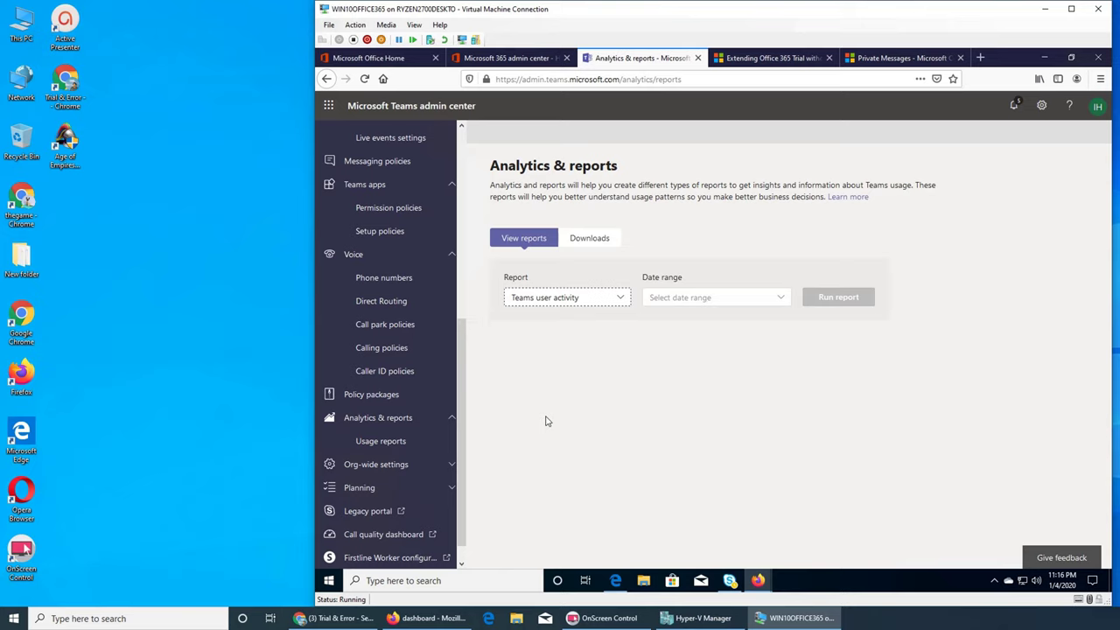
pyautogui.click(413, 443)
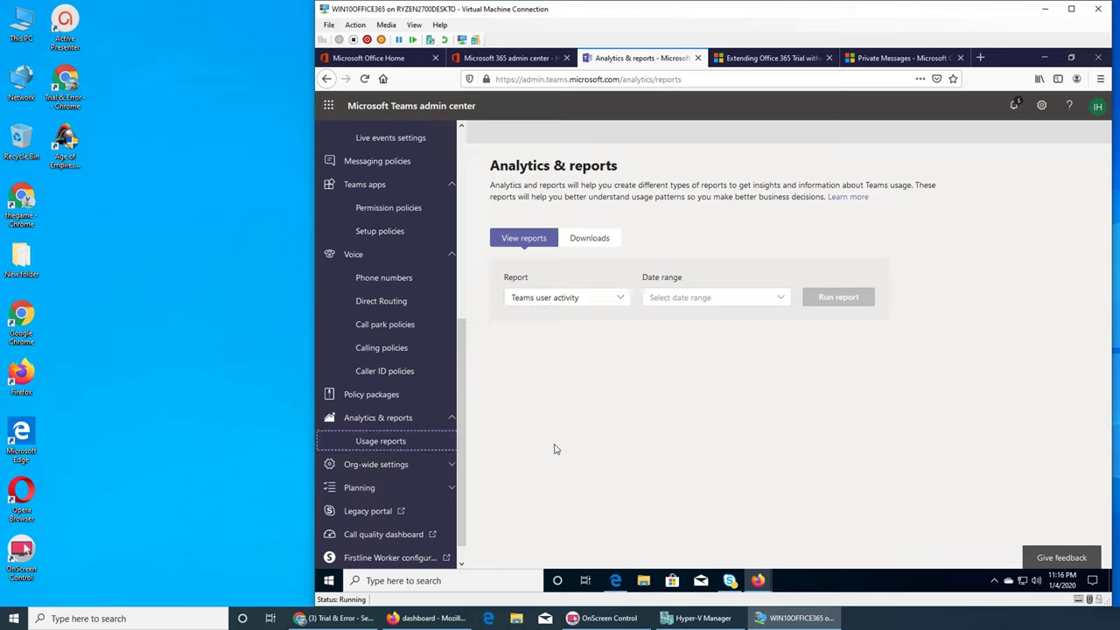
# Review the org-wide External access settings, including the macys.com domain entry, and the Guest access setting
pyautogui.scroll(-1, 413, 432)
pyautogui.click(390, 442)
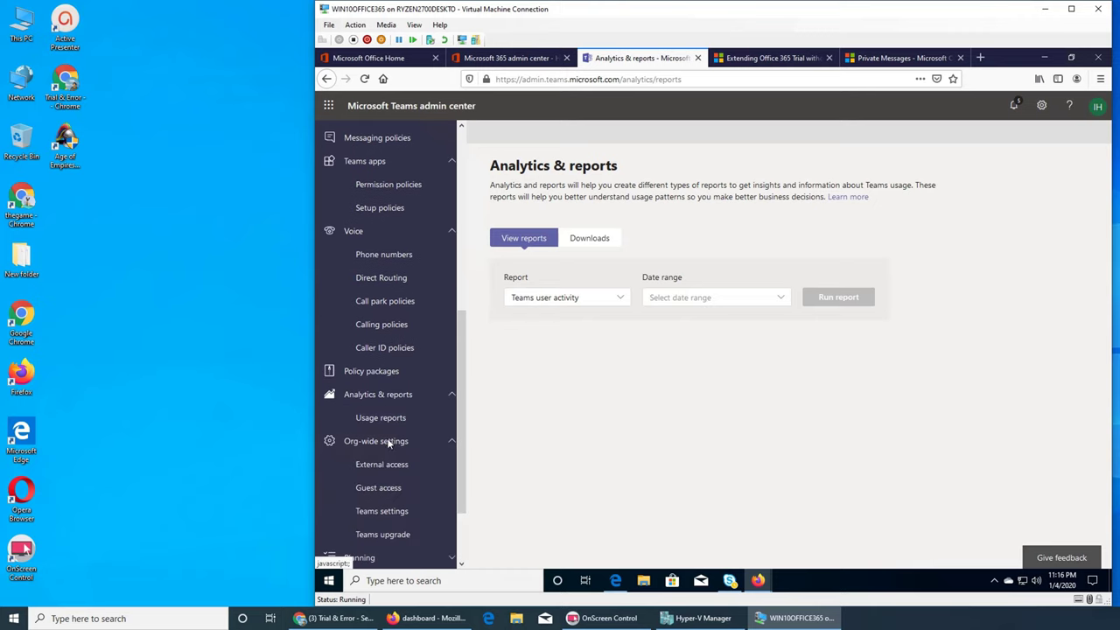
pyautogui.scroll(-4, 411, 415)
pyautogui.click(390, 373)
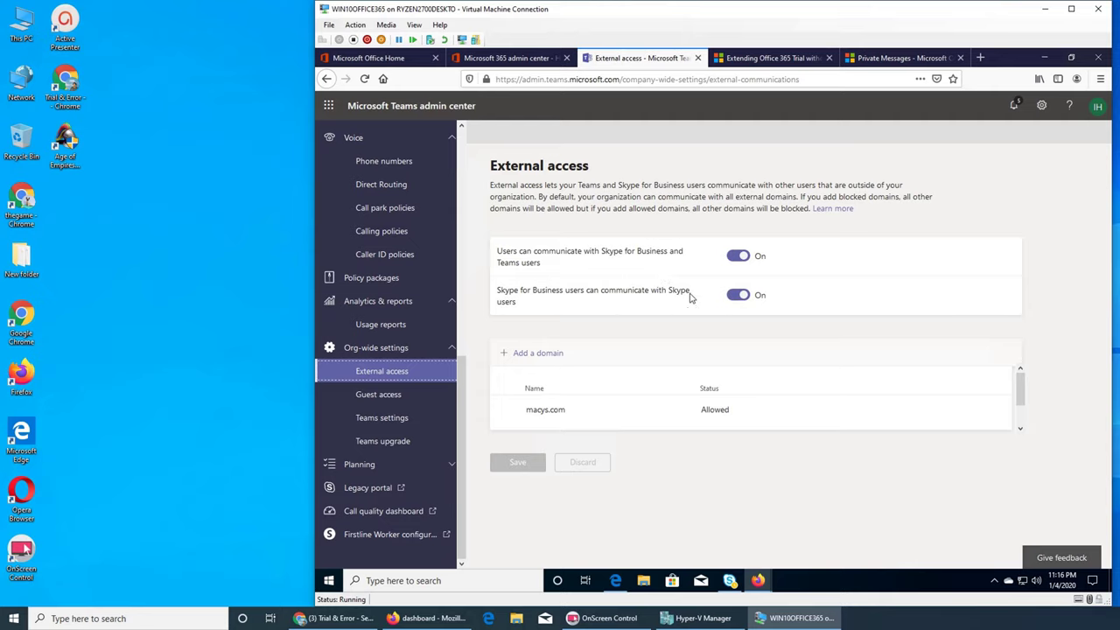
pyautogui.click(665, 413)
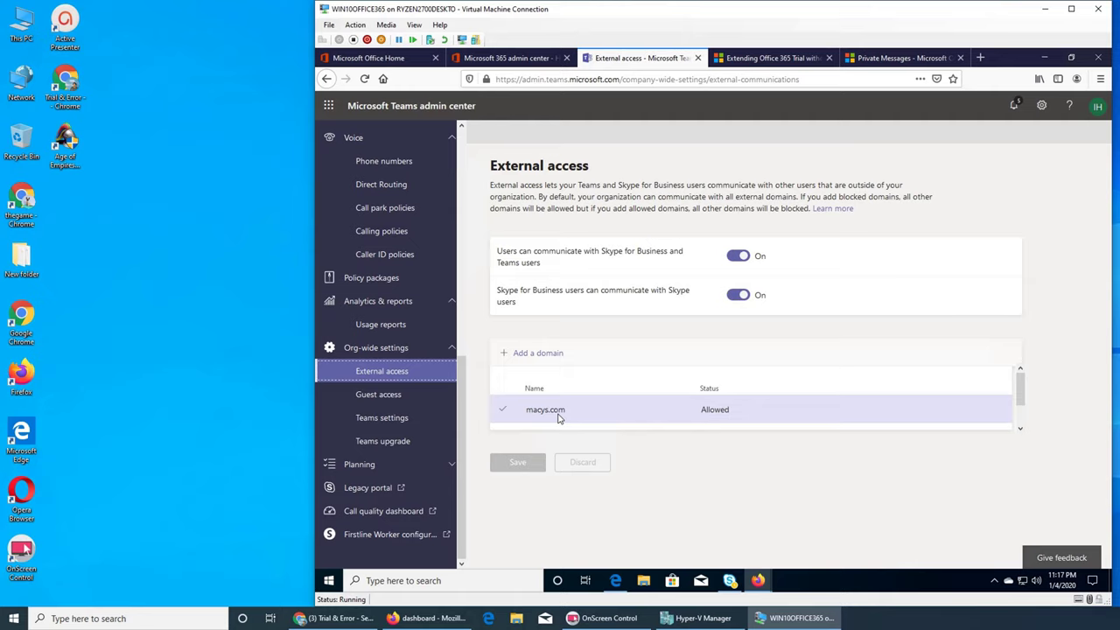
pyautogui.click(374, 395)
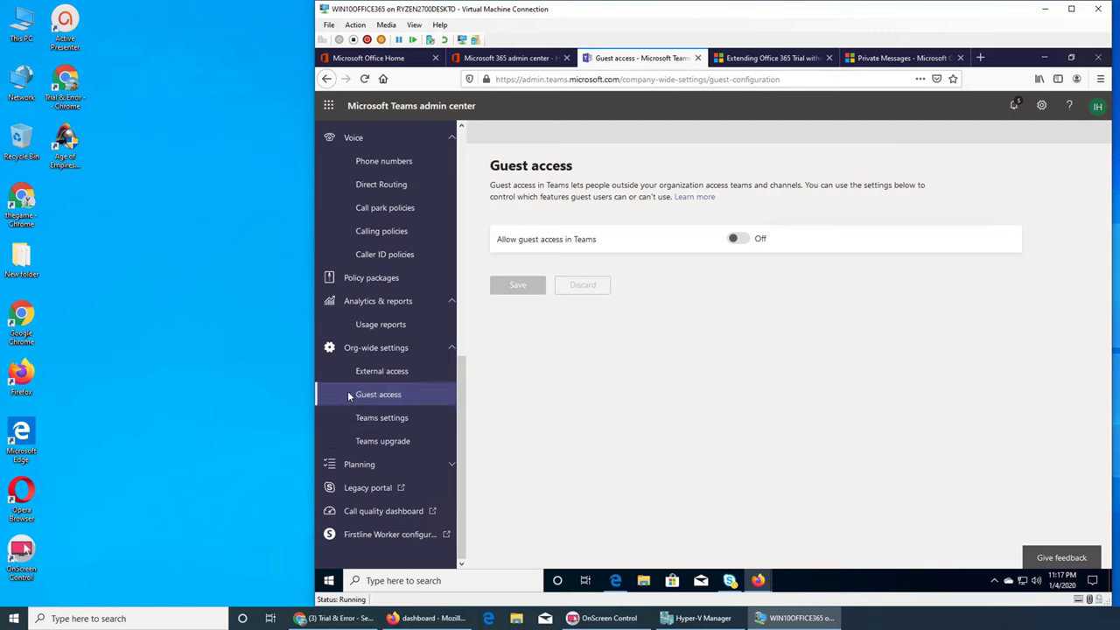
# Review the org-wide Teams settings, including the secondary authentication choices for meeting content, and view the Teams upgrade page
pyautogui.click(394, 419)
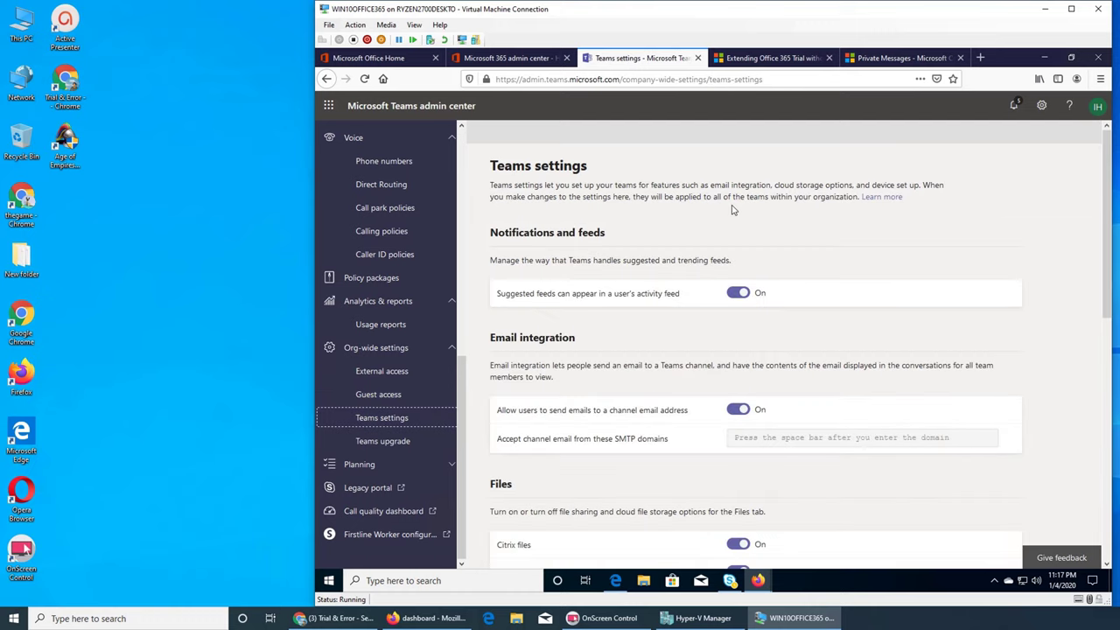
pyautogui.scroll(-3, 691, 340)
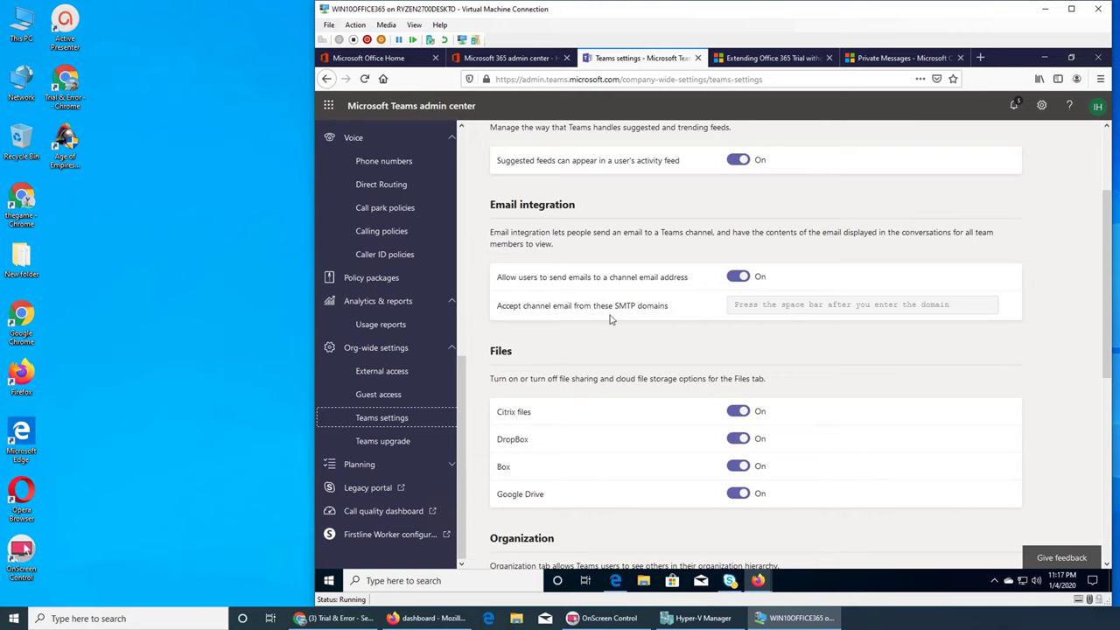
pyautogui.scroll(-1, 660, 336)
pyautogui.scroll(-2, 660, 336)
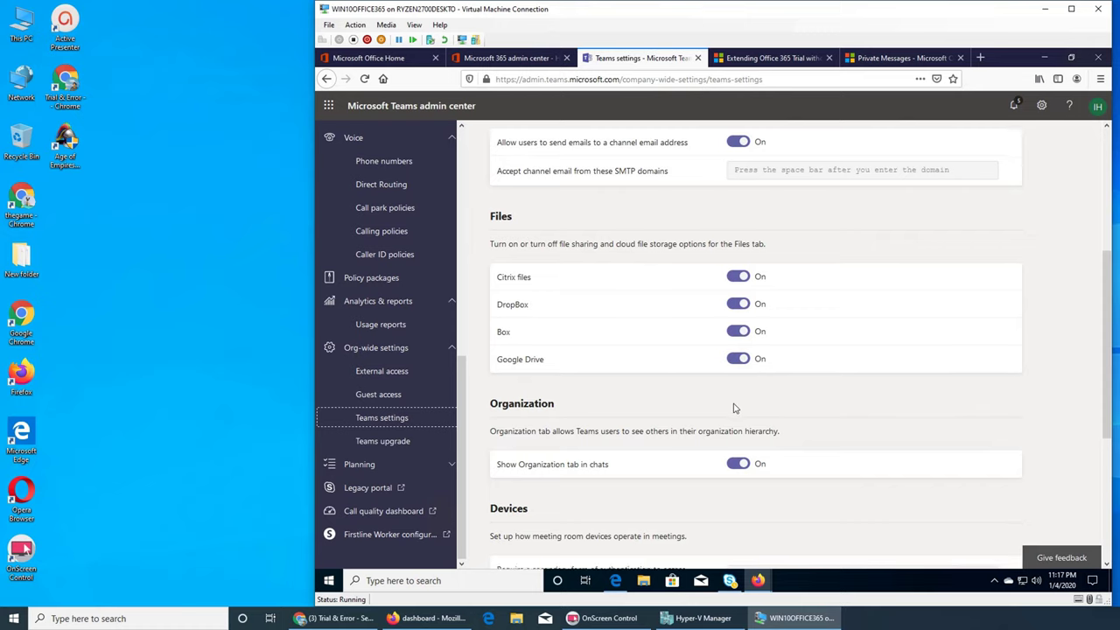
pyautogui.scroll(-2, 735, 407)
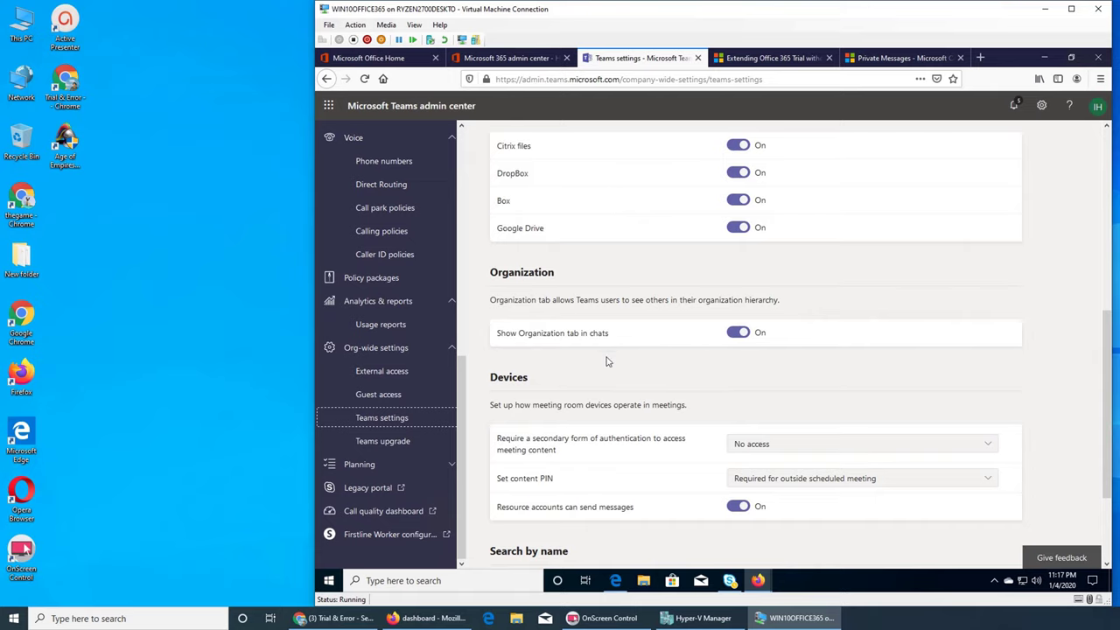
pyautogui.scroll(-3, 608, 361)
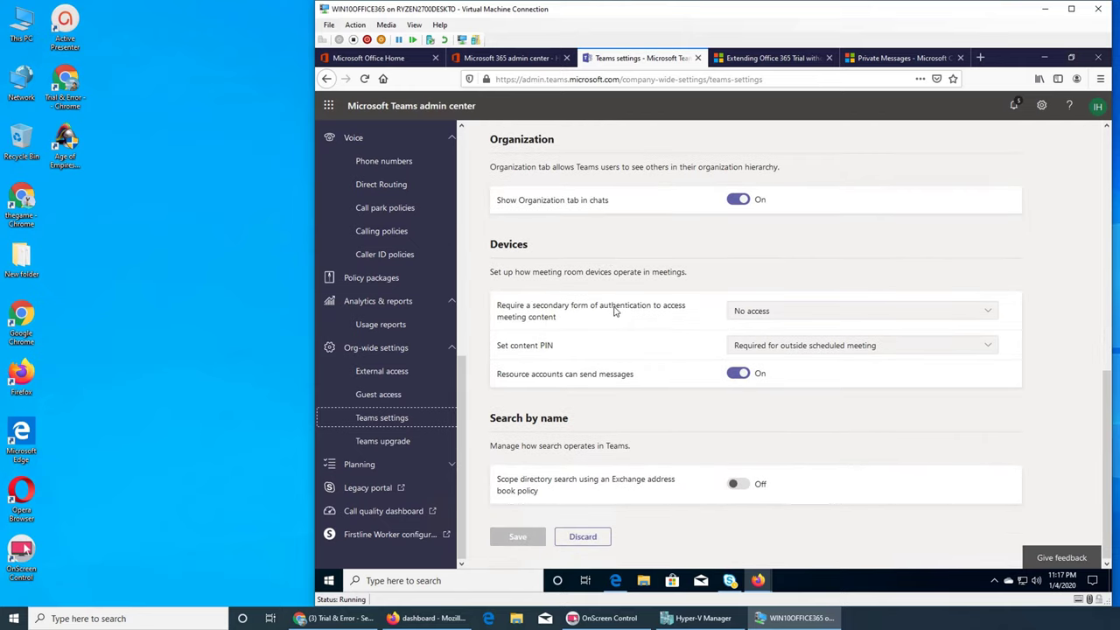
pyautogui.click(758, 313)
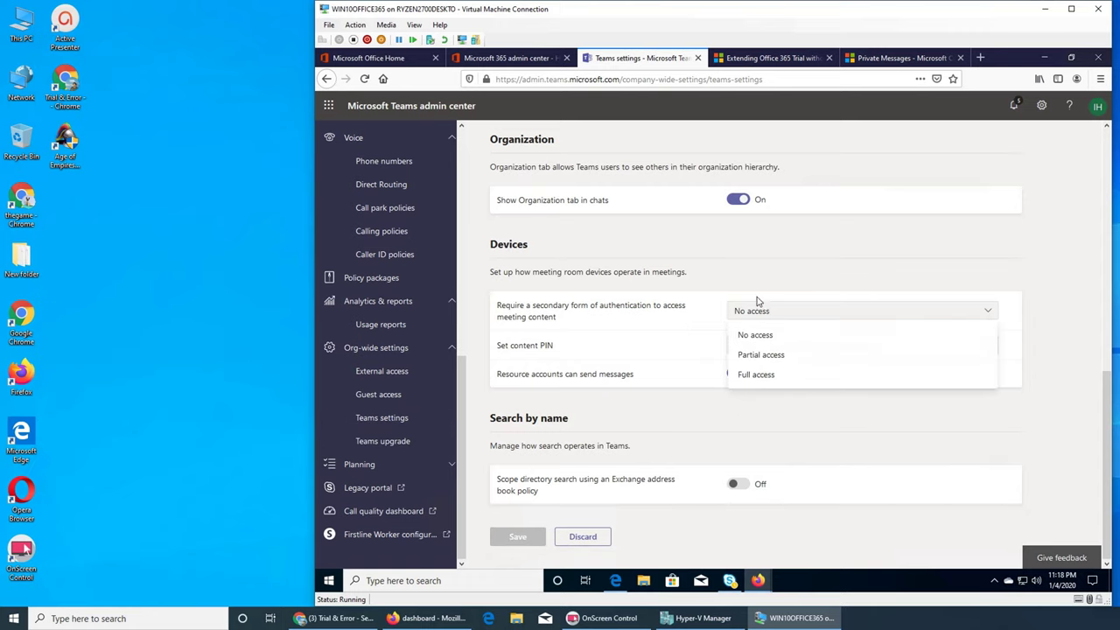
pyautogui.click(746, 266)
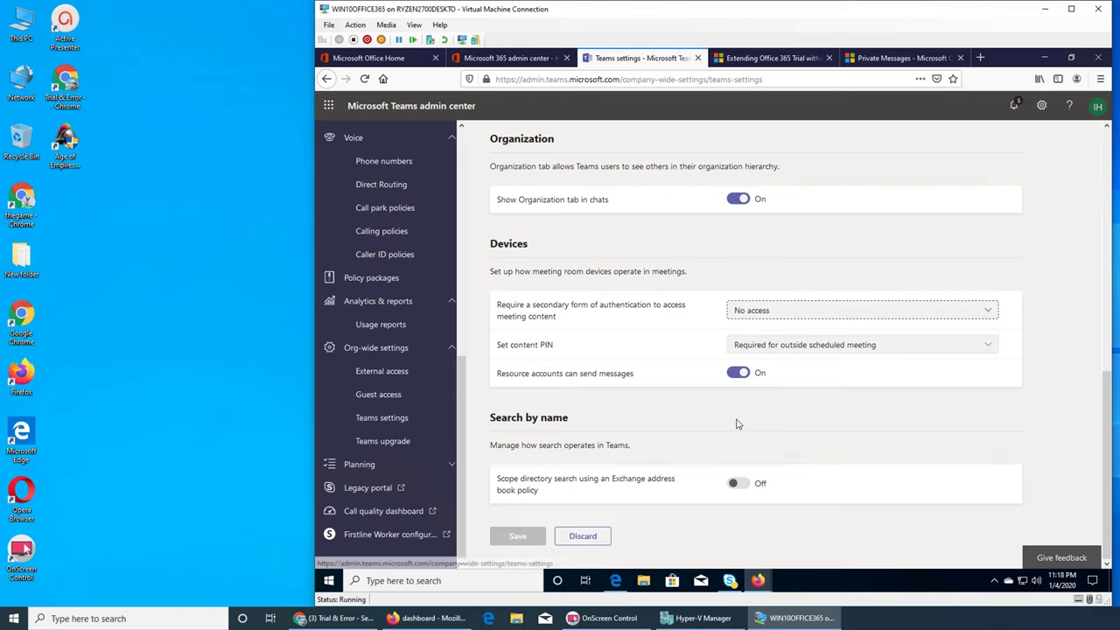
pyautogui.scroll(10, 720, 420)
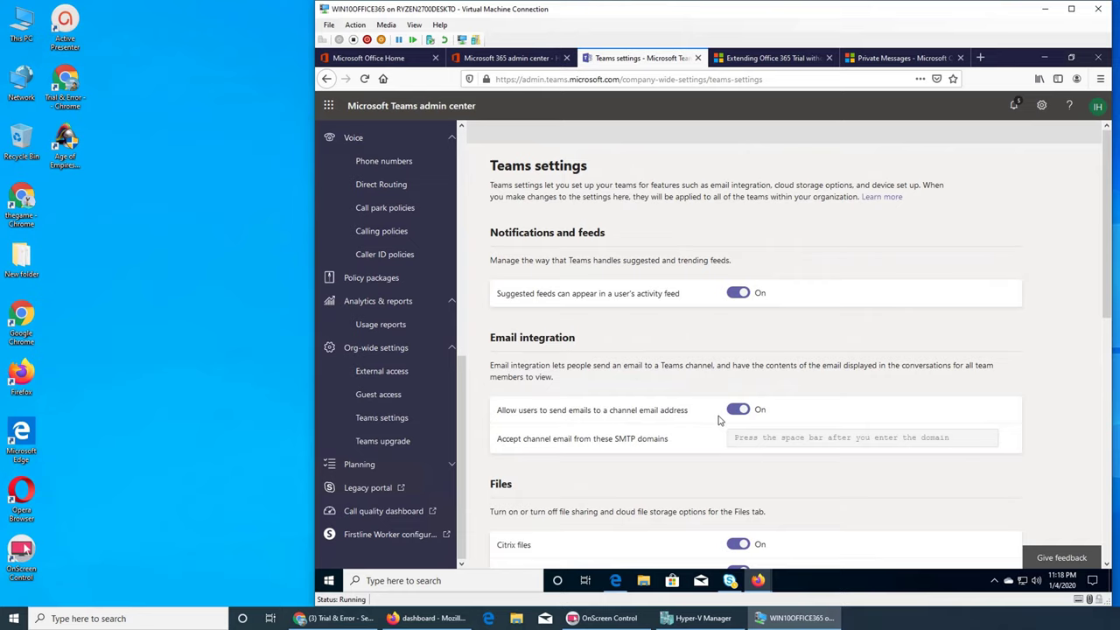
pyautogui.click(395, 441)
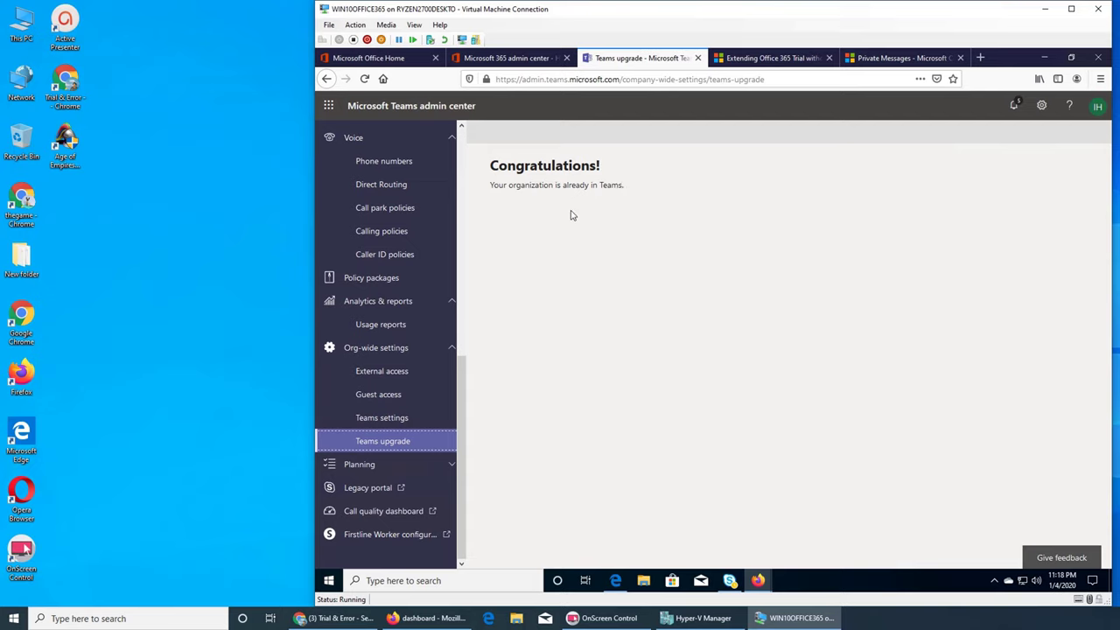
# Start a Teams advisor deployment for the chat, teams and channels workload and inspect the Add members form, cancelling it without adding anyone
pyautogui.click(357, 465)
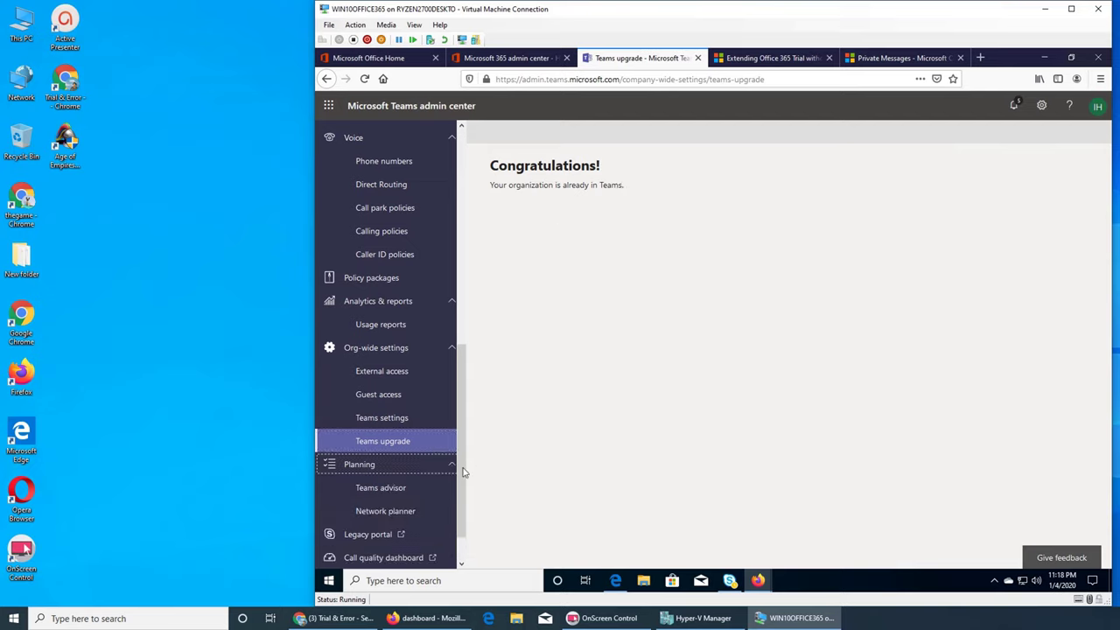
pyautogui.click(388, 491)
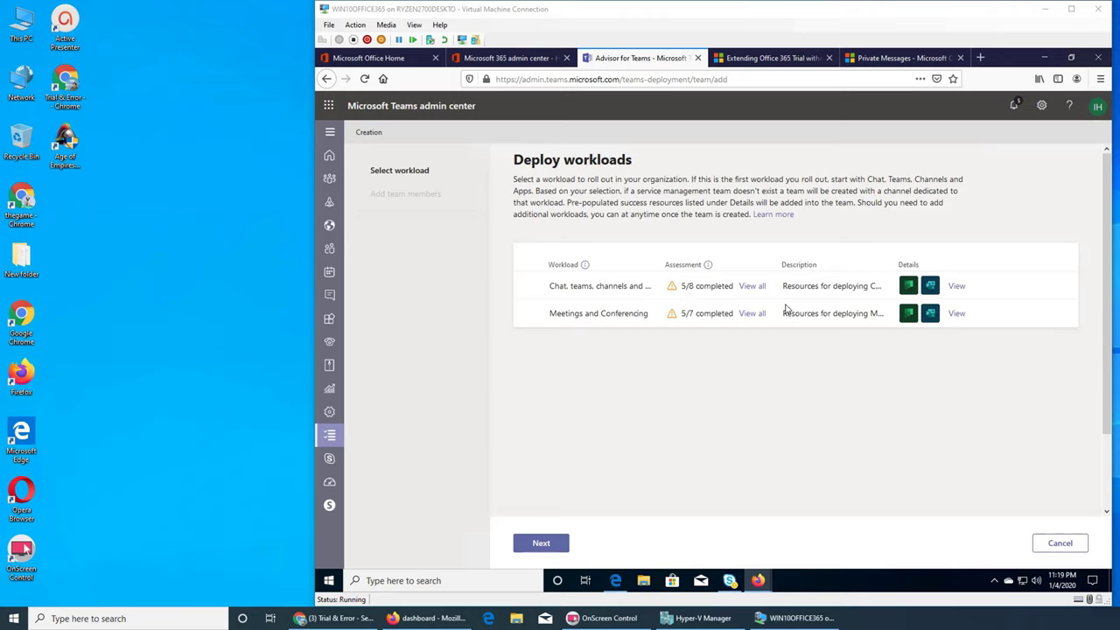
pyautogui.click(602, 293)
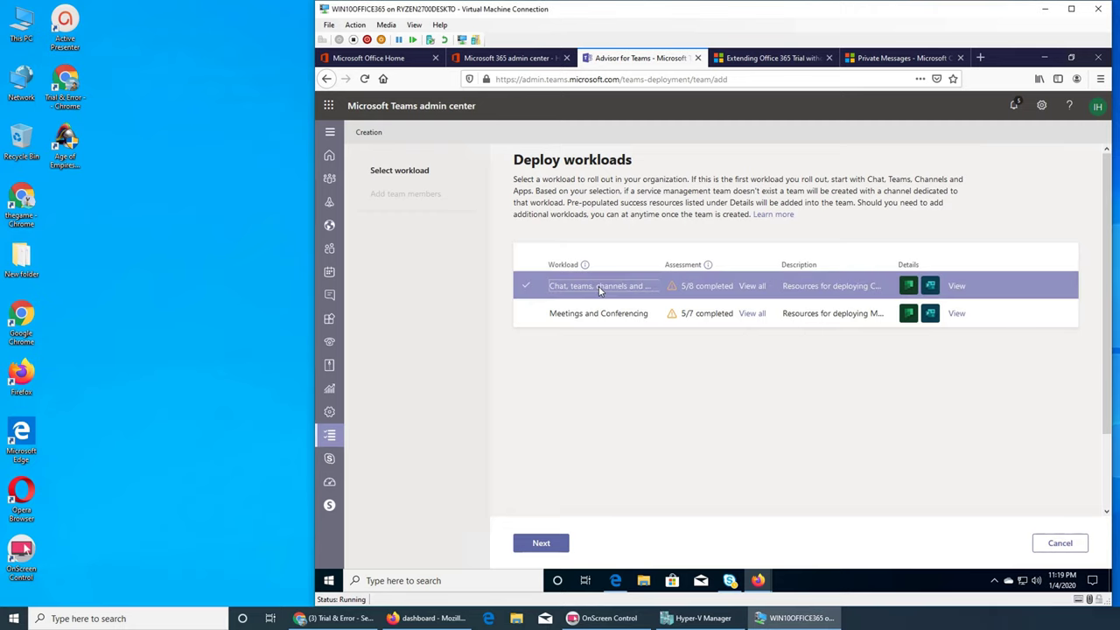
pyautogui.click(595, 306)
pyautogui.click(588, 294)
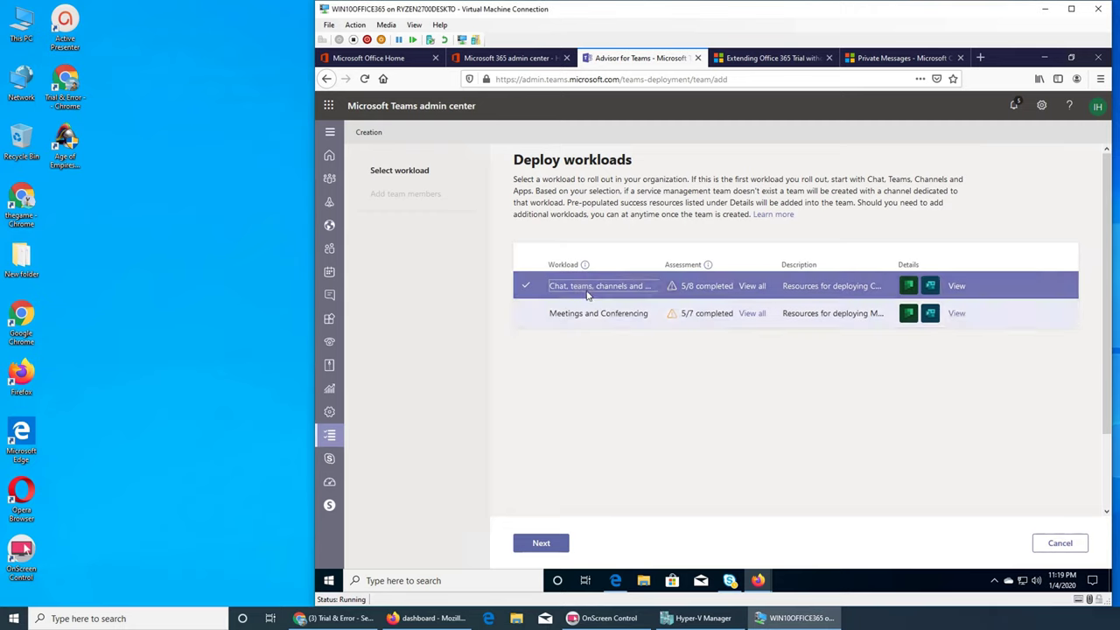
pyautogui.click(551, 543)
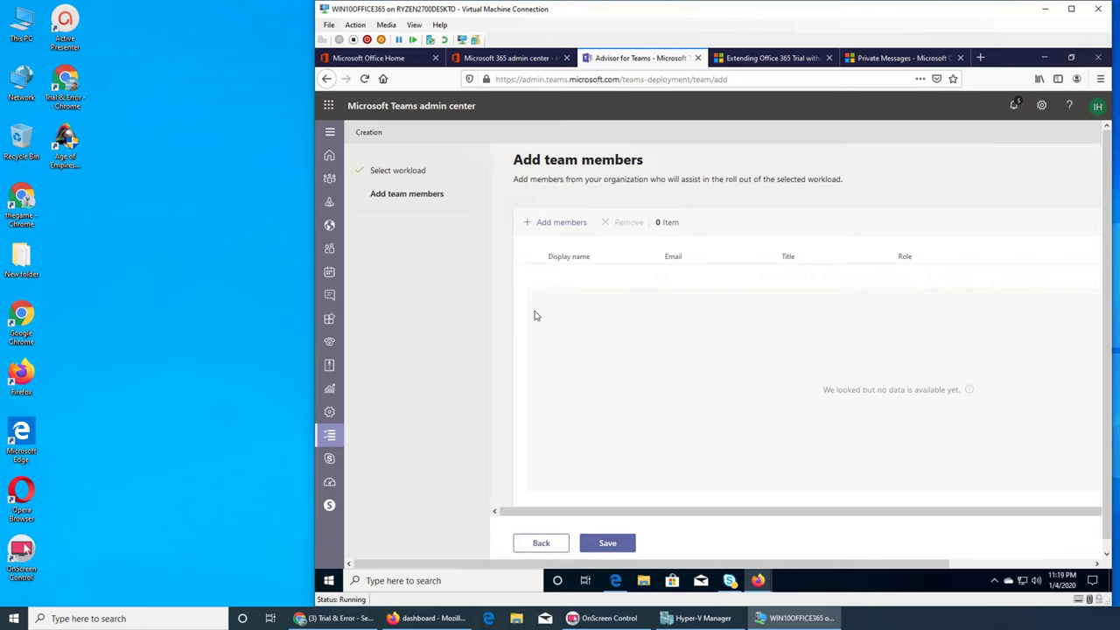
pyautogui.click(556, 223)
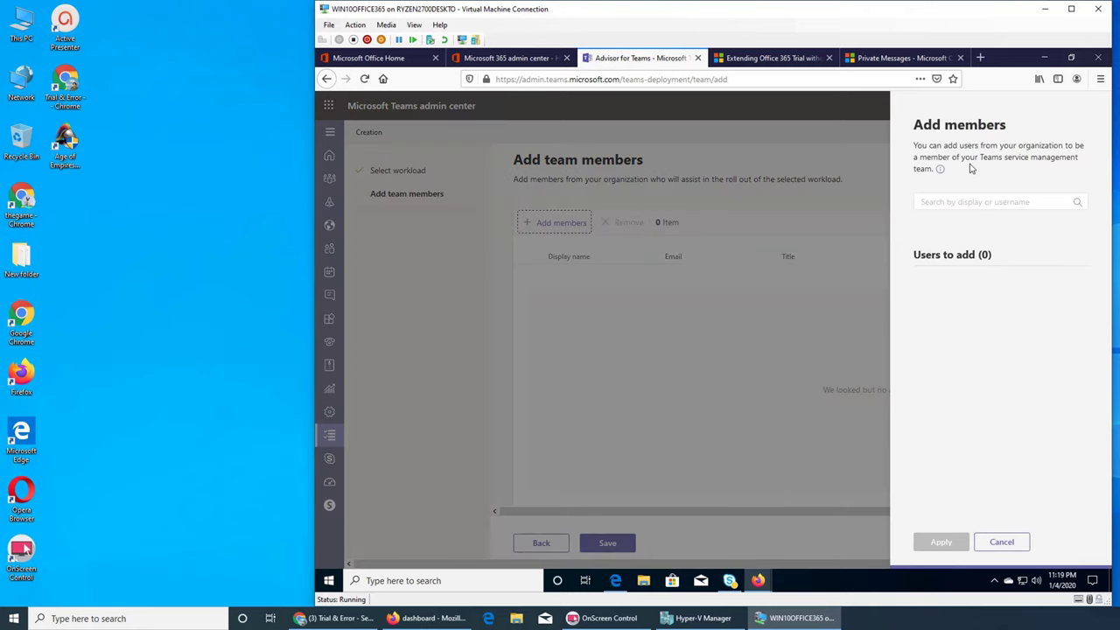
pyautogui.click(1001, 542)
# Switch the deployment to the Meetings and Conferencing workload, inspect its team members stage, and cancel the deployment without saving
pyautogui.click(539, 543)
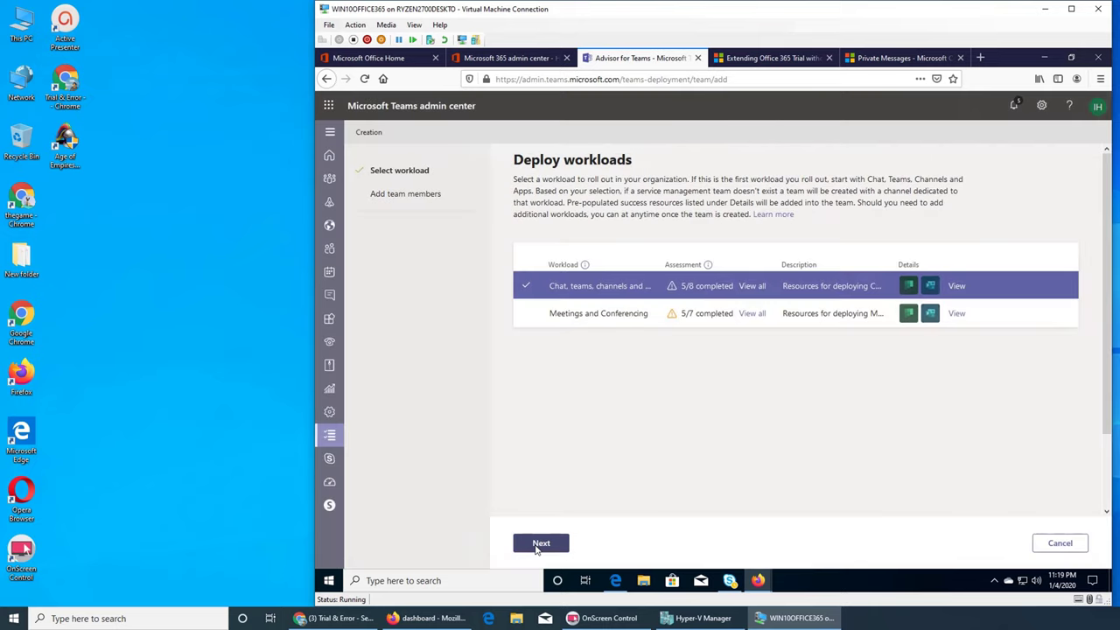
pyautogui.click(579, 313)
pyautogui.click(545, 542)
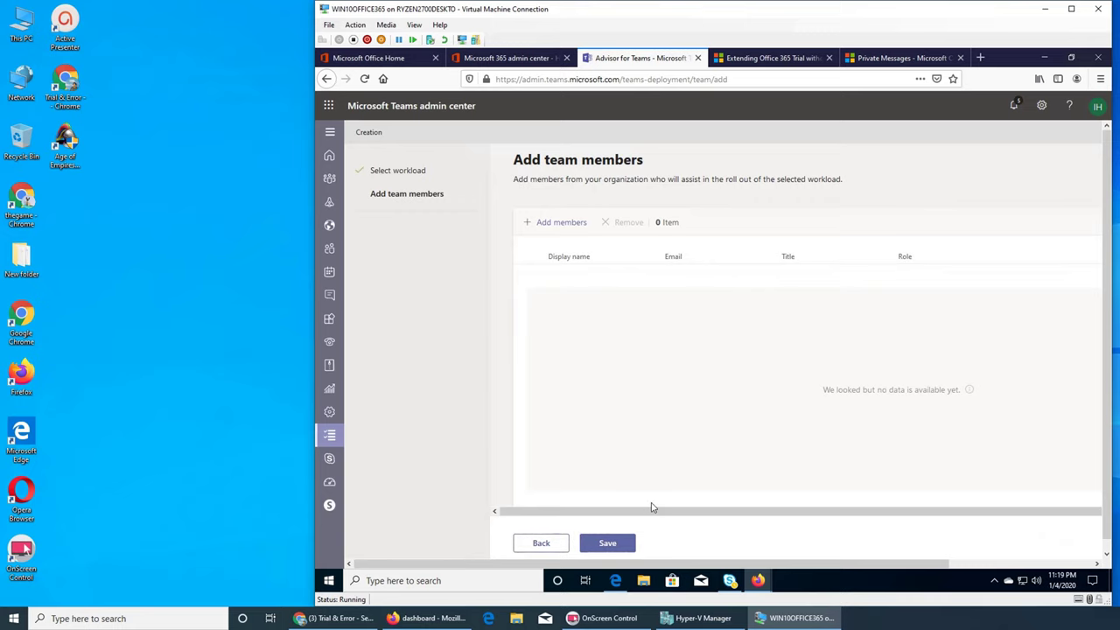
pyautogui.click(538, 543)
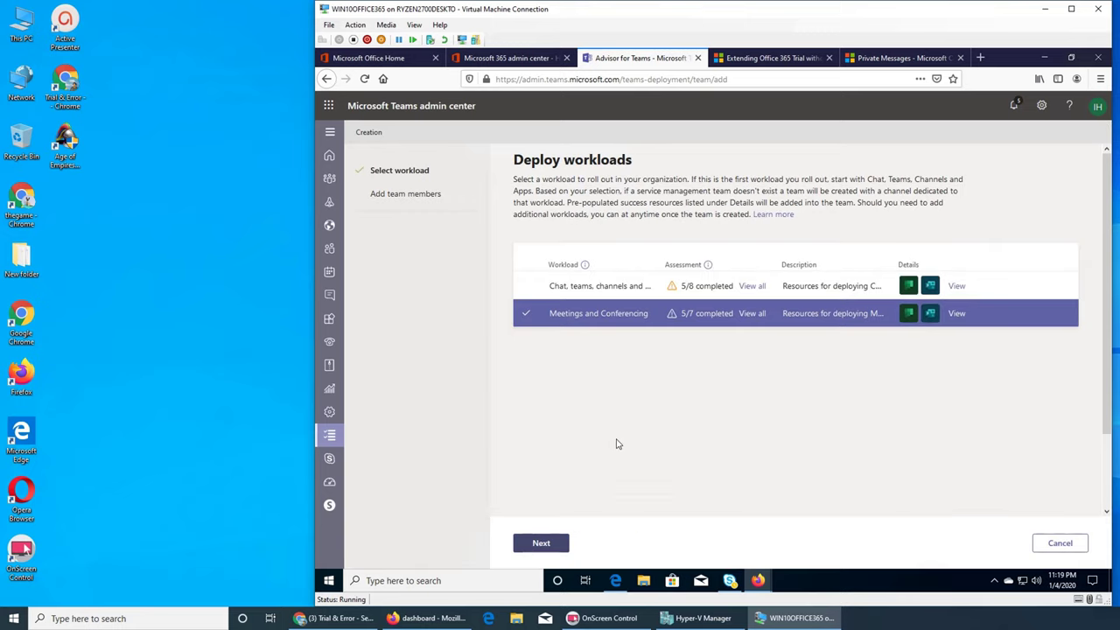
pyautogui.click(398, 202)
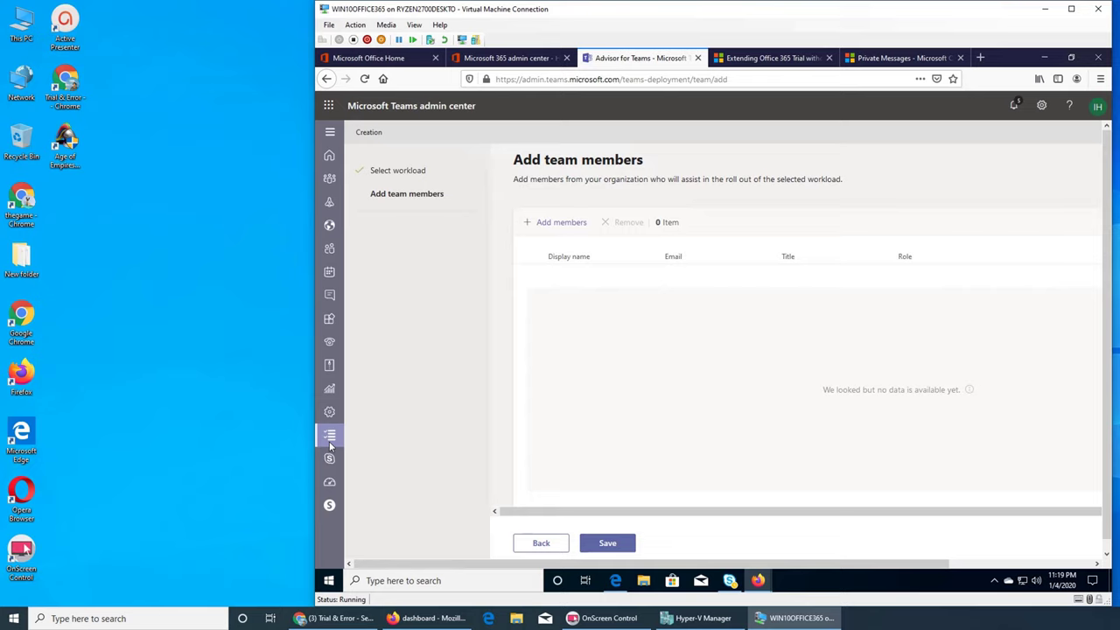
pyautogui.click(541, 543)
pyautogui.click(1049, 542)
pyautogui.press('Return')
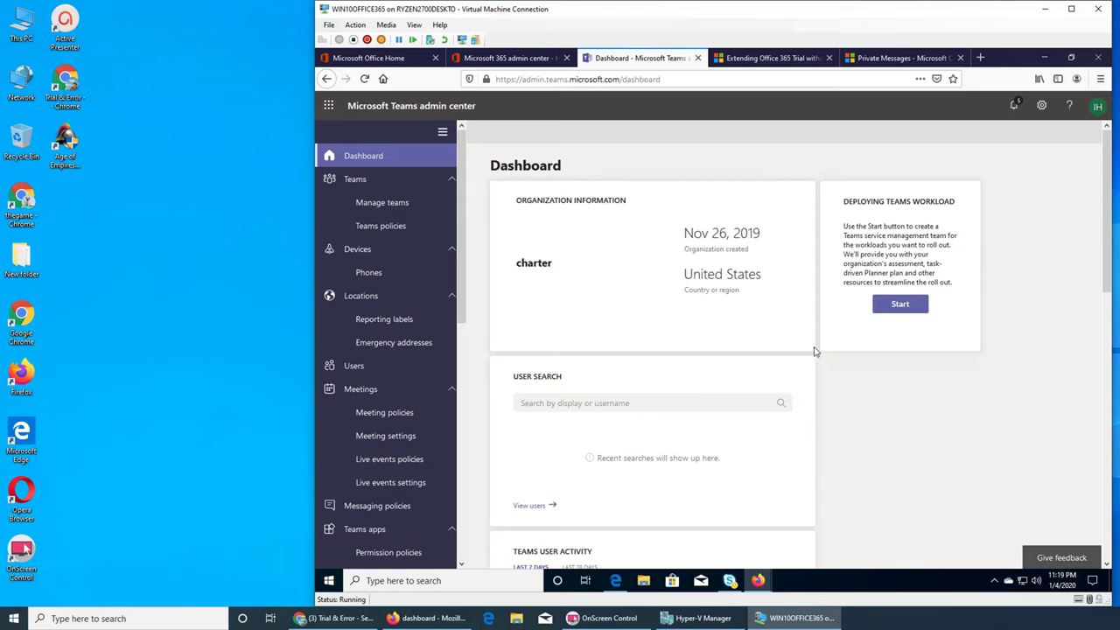
# Review the dashboard's Teams user activity, Teams usage and Teams device usage charts
pyautogui.scroll(-5, 838, 318)
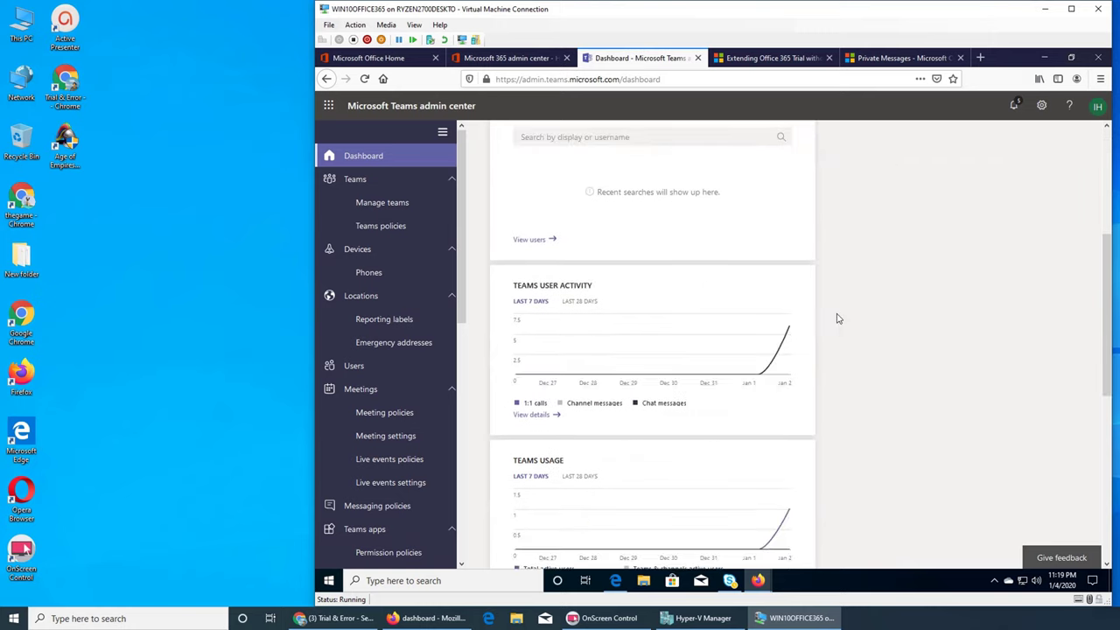
pyautogui.scroll(-2, 843, 319)
pyautogui.scroll(-8, 412, 393)
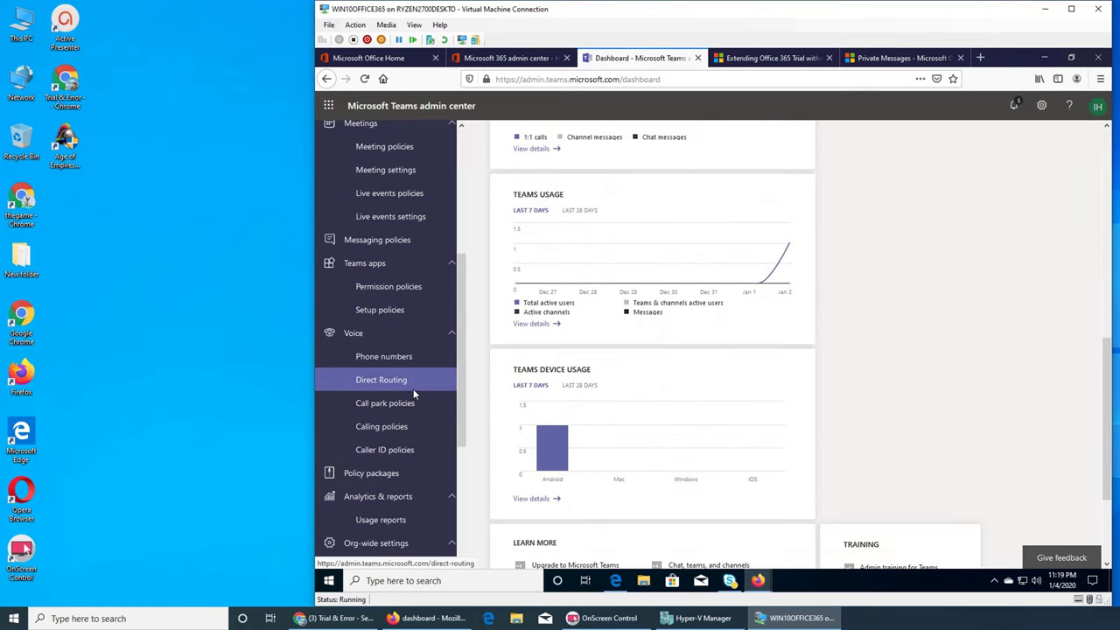
# View the Network planner page and inspect the form for a new network plan, cancelling it without adding a plan
pyautogui.scroll(-1, 415, 391)
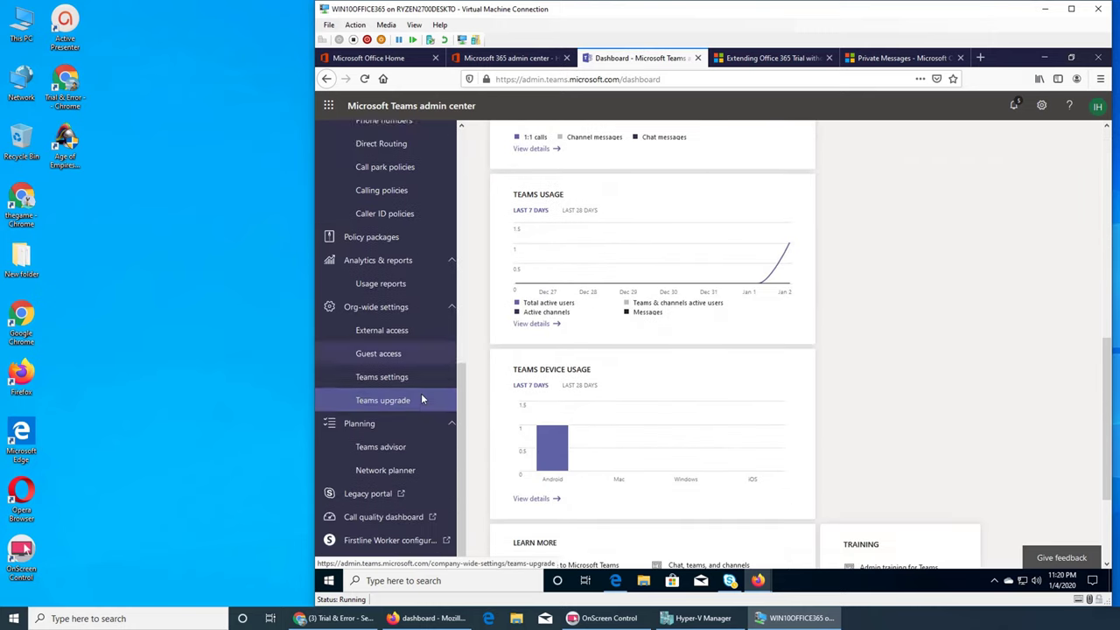
pyautogui.click(415, 465)
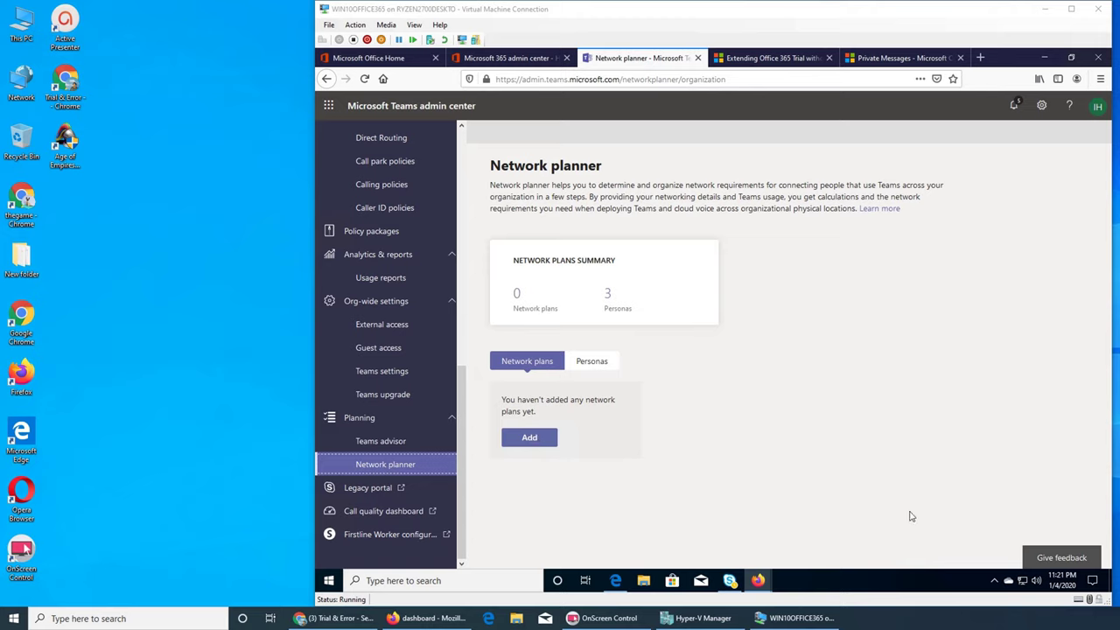
pyautogui.click(530, 440)
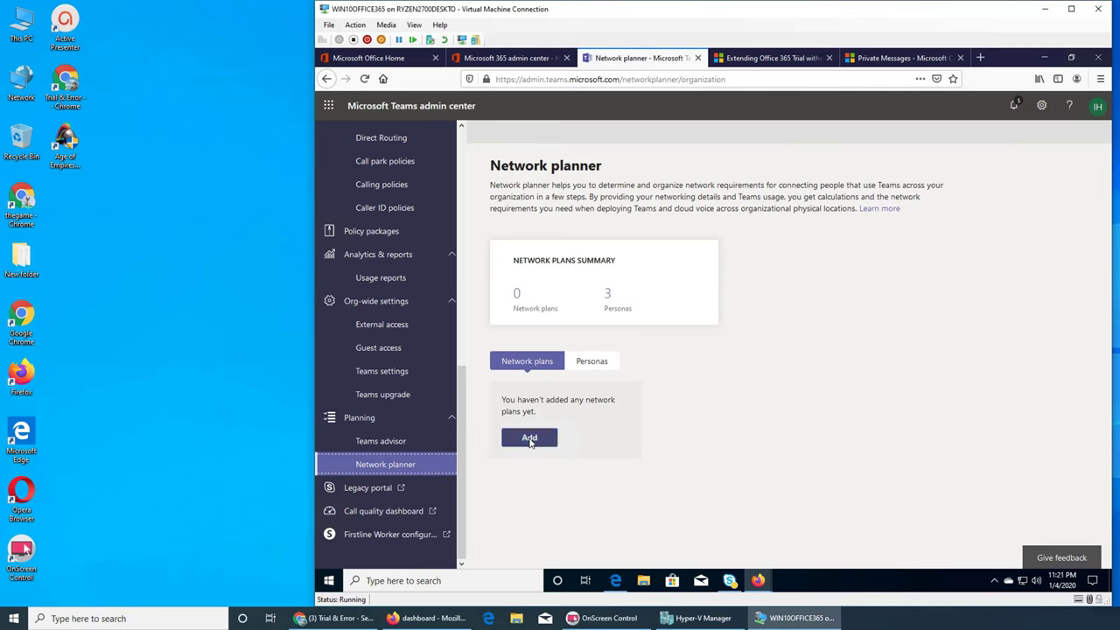
pyautogui.click(529, 440)
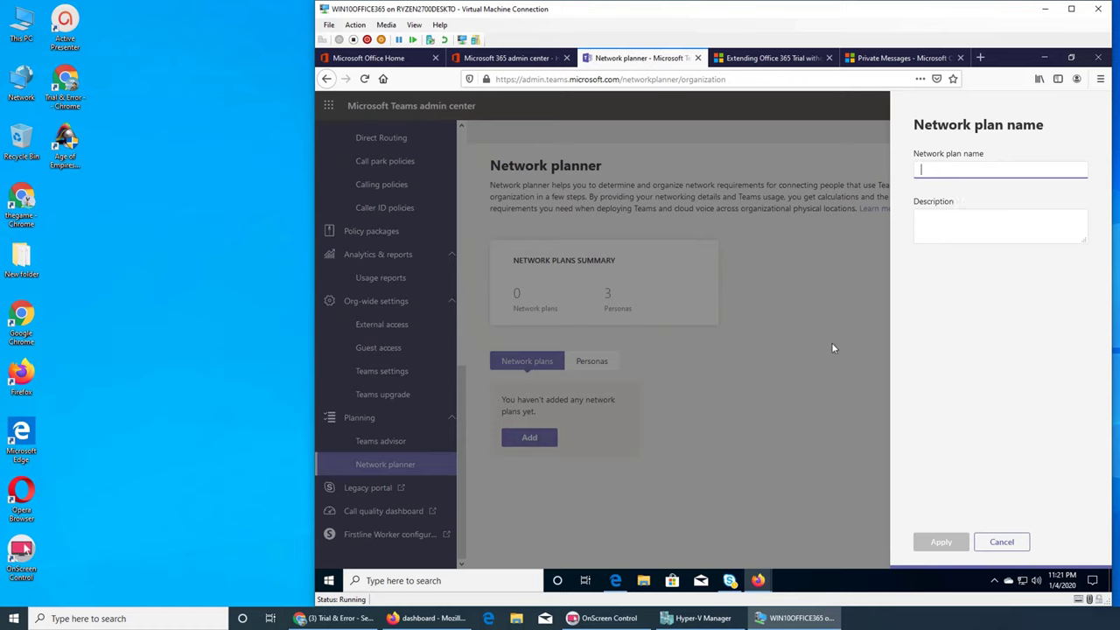
pyautogui.click(999, 541)
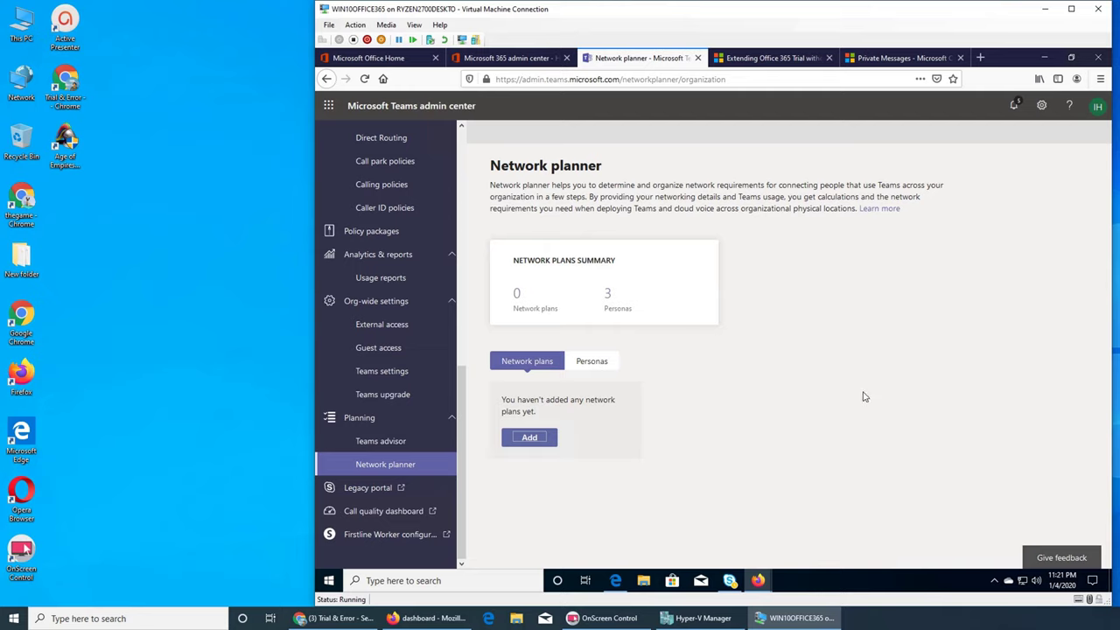
# View the Skype for Business admin center dashboard through the legacy portal and close it
pyautogui.click(357, 490)
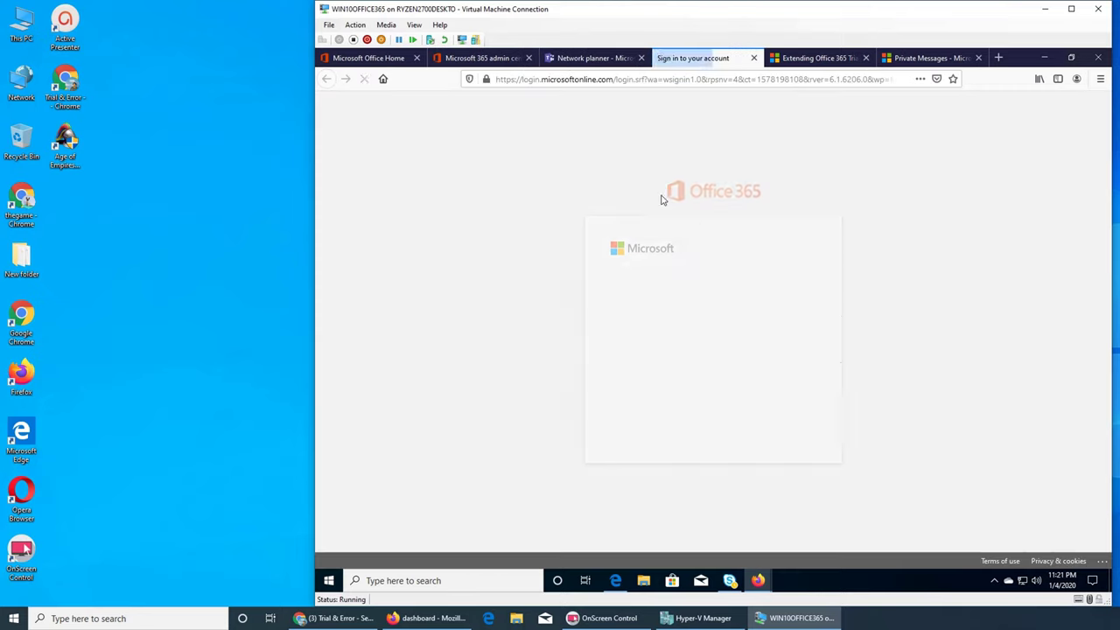
pyautogui.click(783, 432)
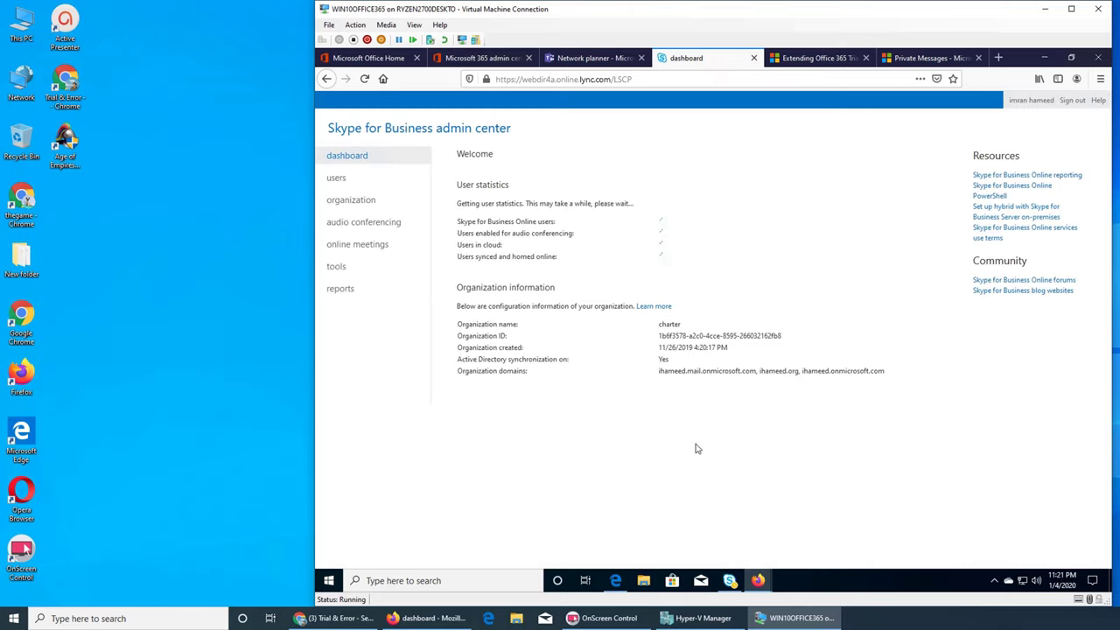
pyautogui.click(753, 59)
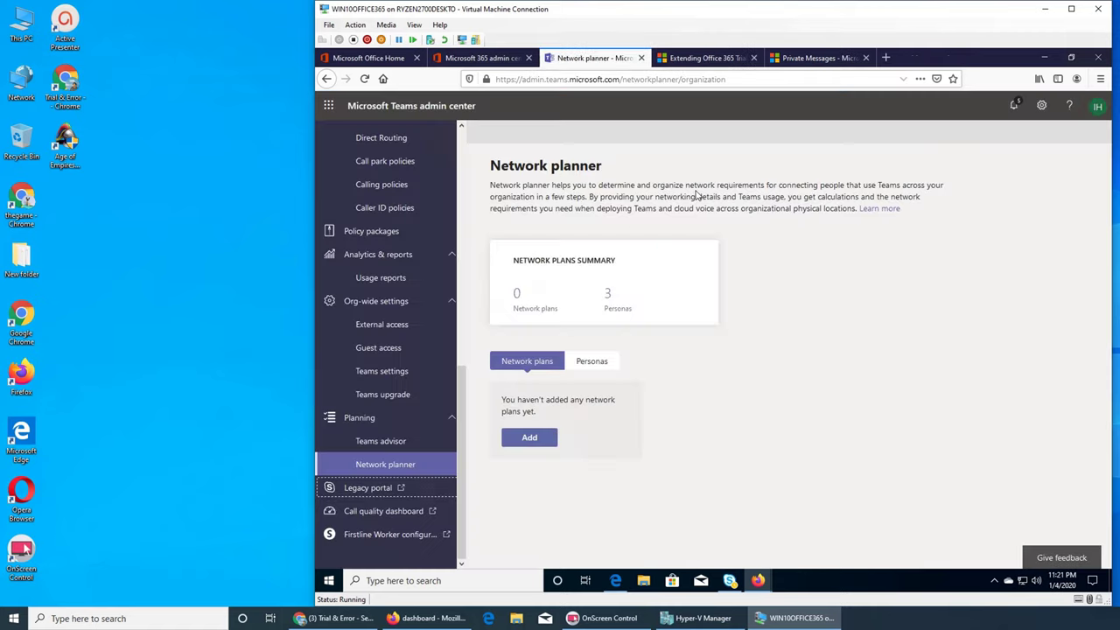
# Open the Call quality dashboard, sign in to it, and return to the Teams admin center while it loads
pyautogui.click(354, 510)
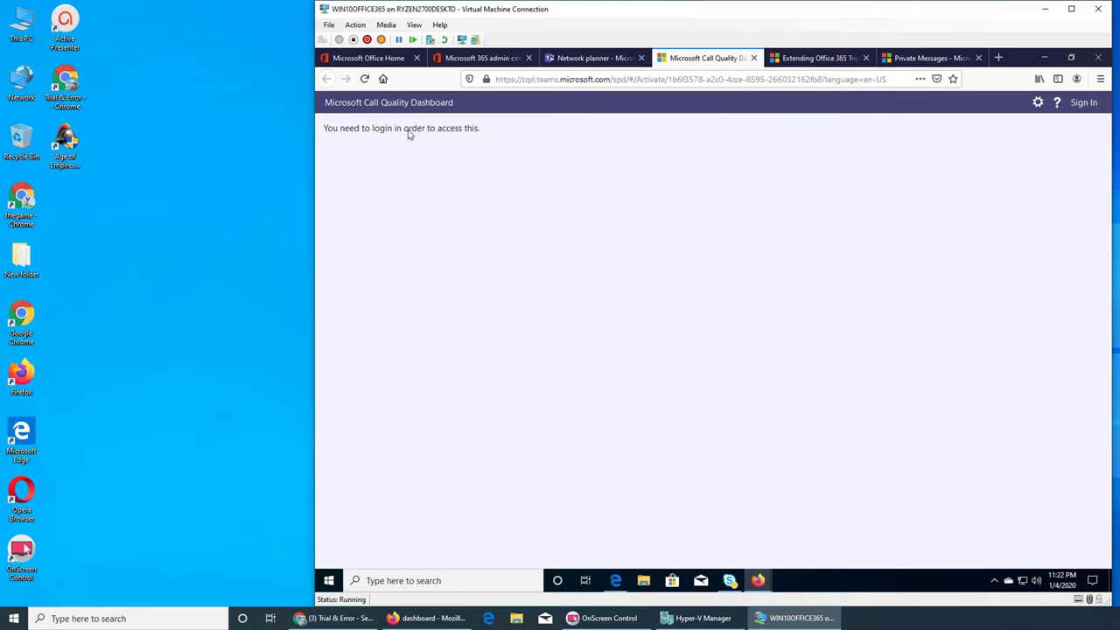
pyautogui.click(1088, 104)
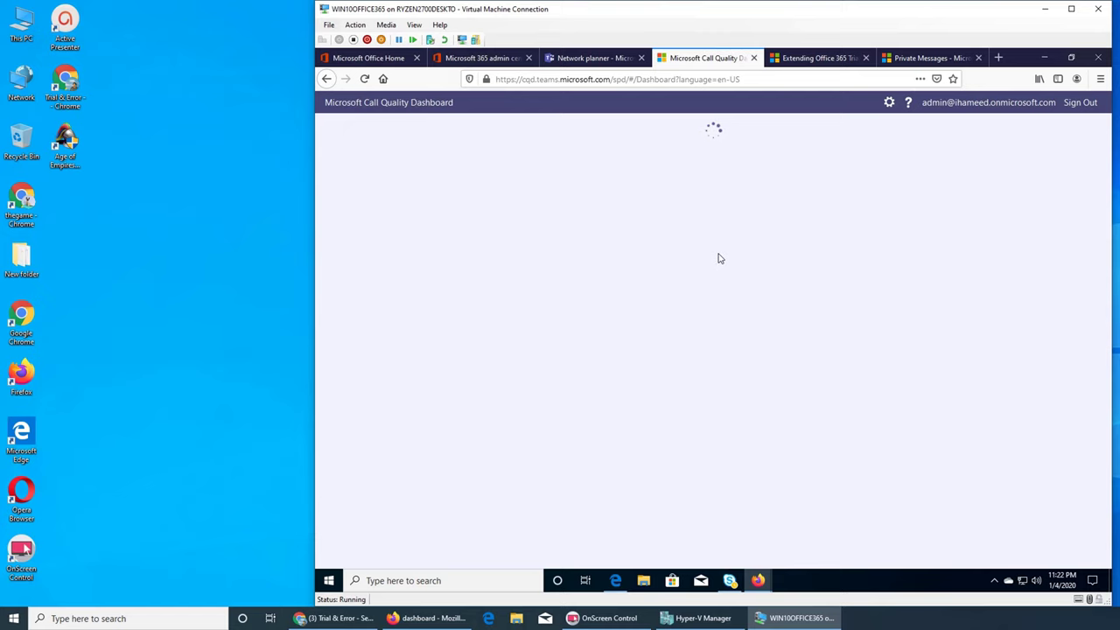
pyautogui.click(578, 58)
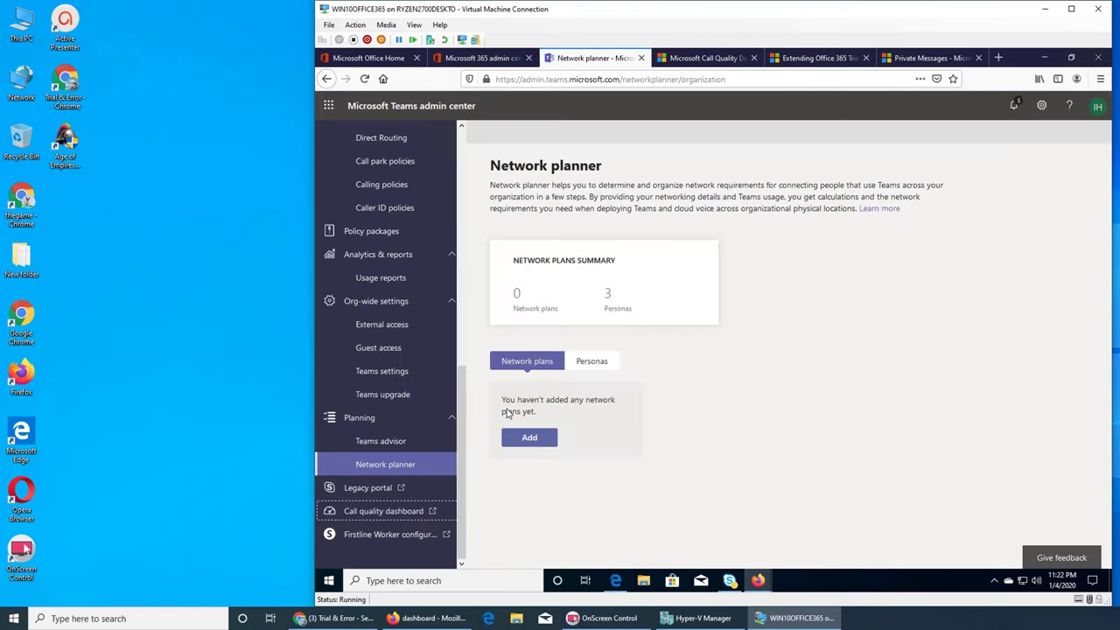
# Open the Firstline Worker configuration, signing in to StaffHub with the already signed-in admin account, and check the Call Quality Dashboard while it loads
pyautogui.click(352, 536)
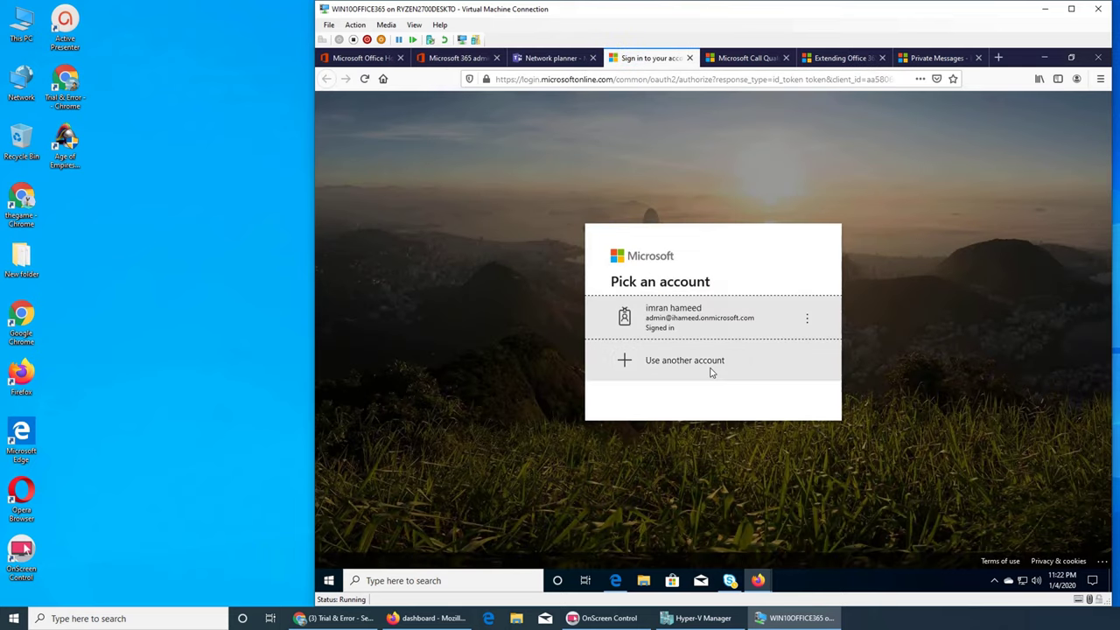
pyautogui.click(686, 317)
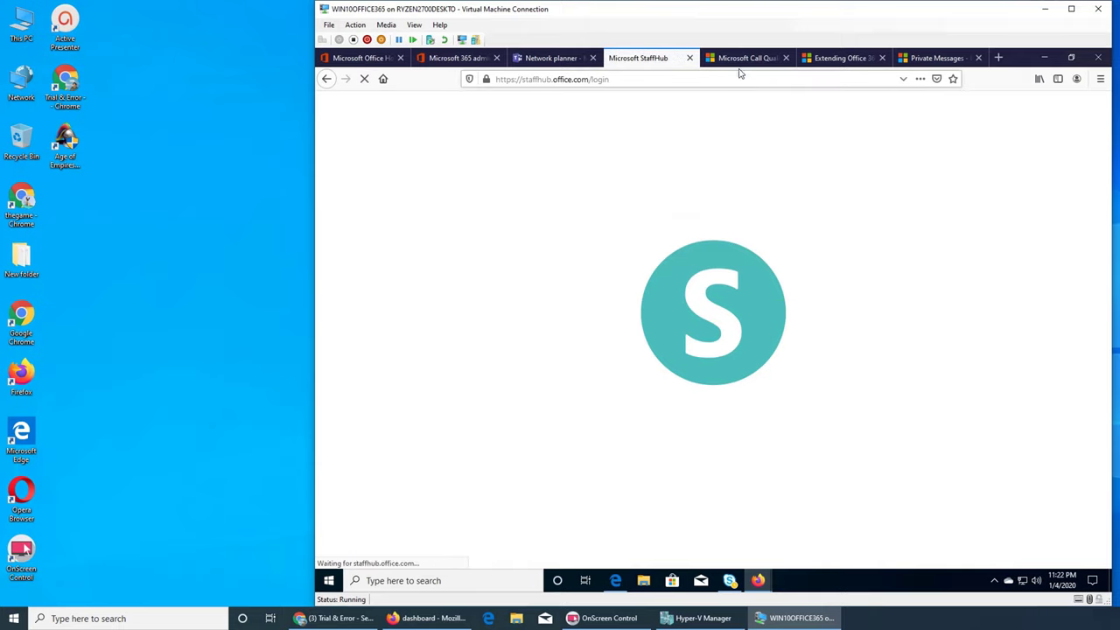
pyautogui.click(737, 63)
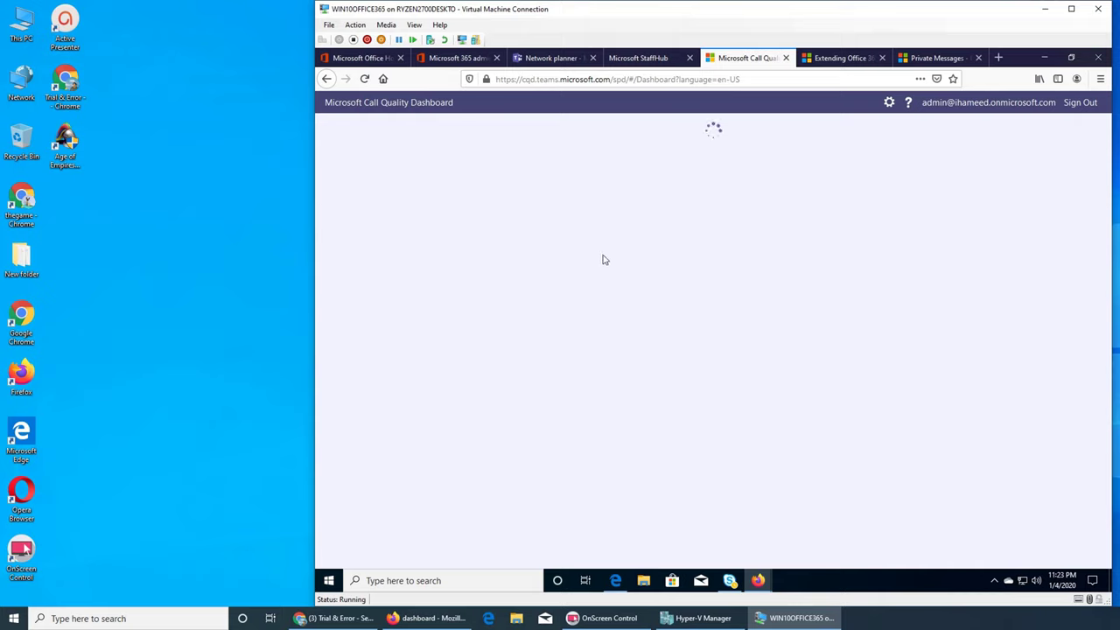
pyautogui.click(631, 60)
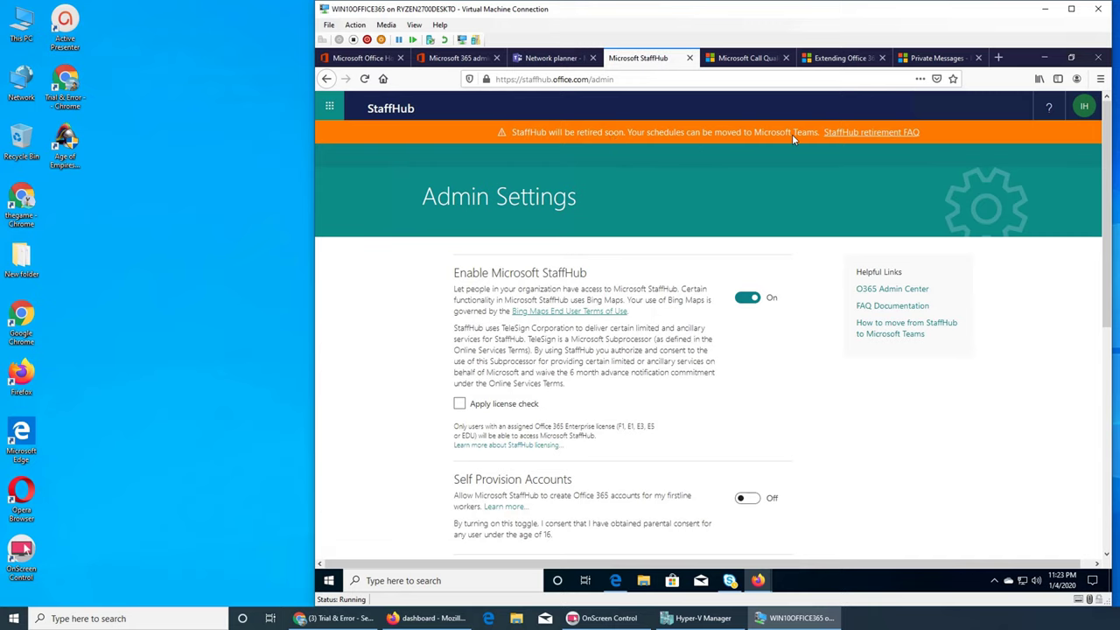
# Review the StaffHub admin settings, from enabling StaffHub and self provision accounts to team custom fields and employee resources, and close StaffHub
pyautogui.scroll(-4, 720, 246)
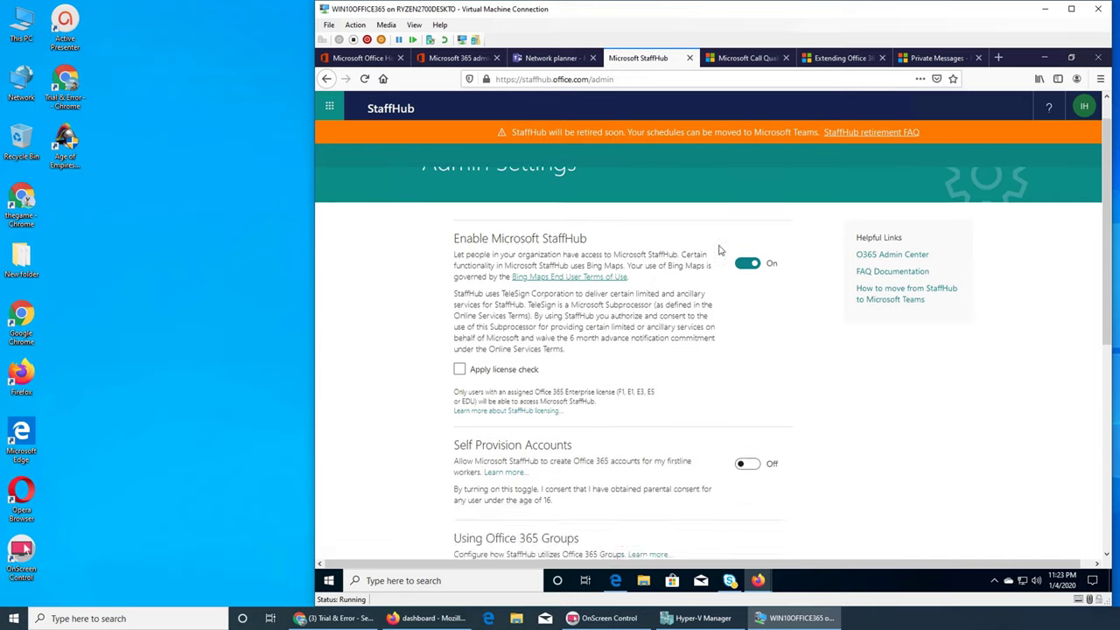
pyautogui.scroll(4, 689, 366)
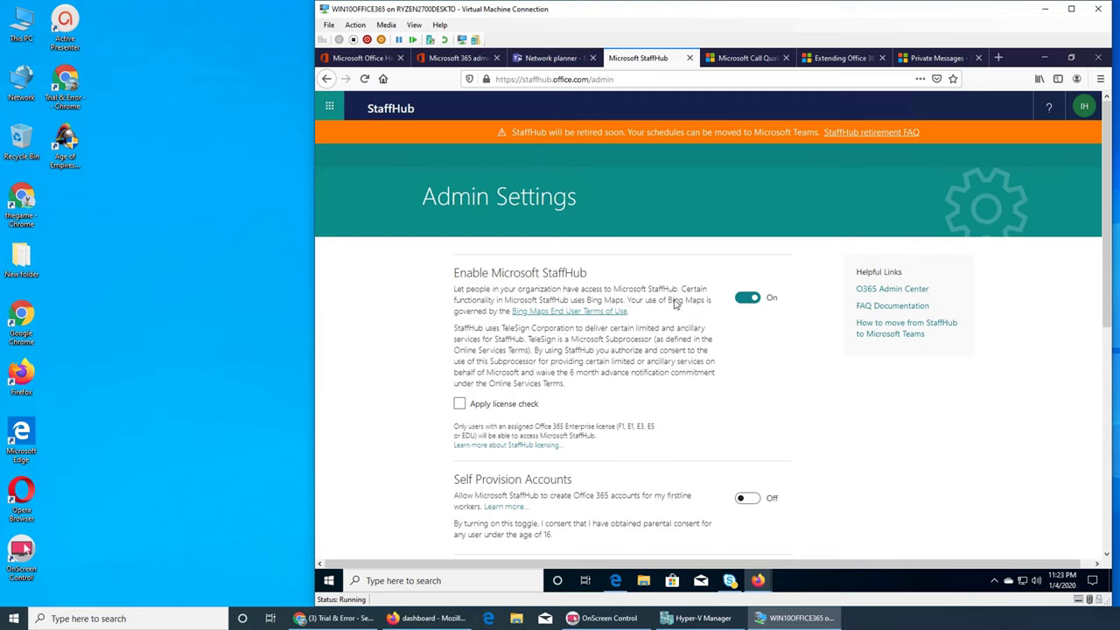
pyautogui.scroll(-2, 738, 359)
pyautogui.scroll(2, 709, 362)
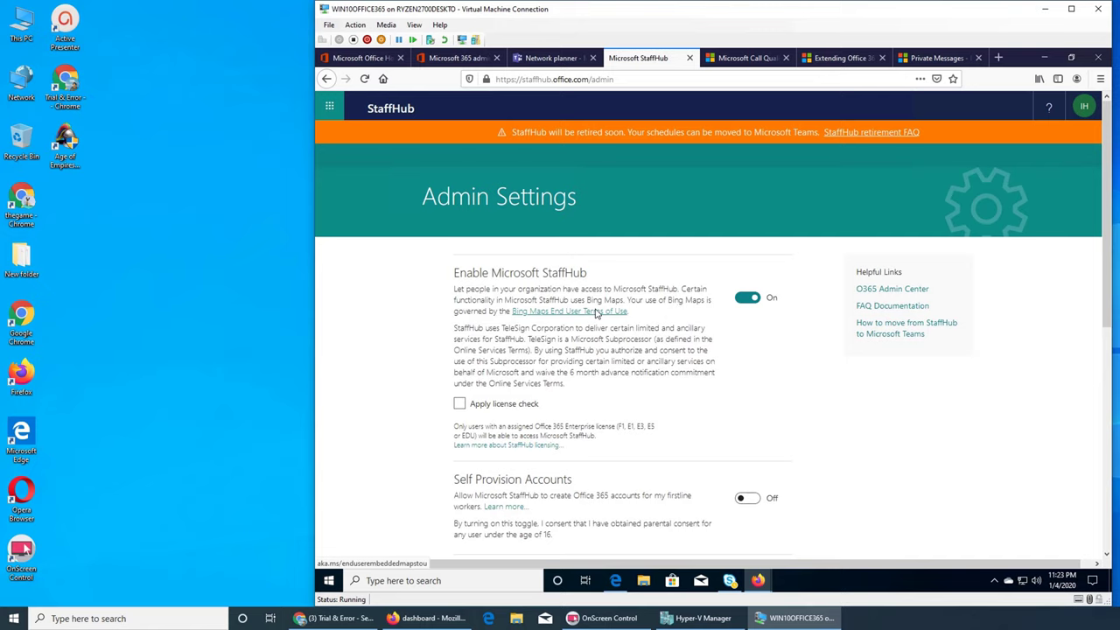
pyautogui.scroll(-2, 652, 325)
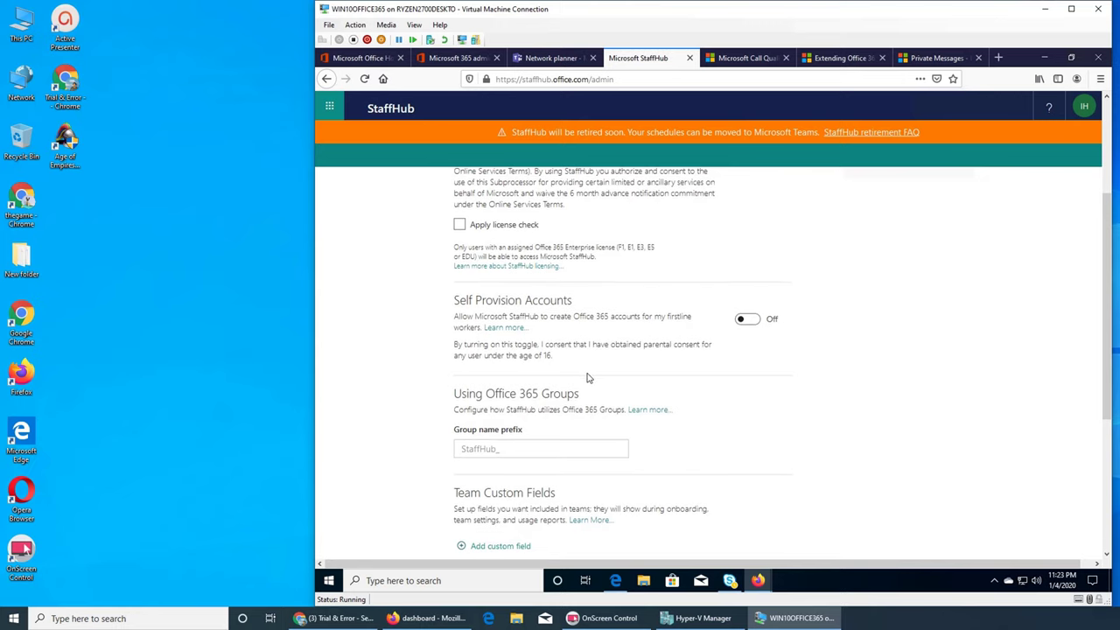
pyautogui.scroll(-3, 593, 383)
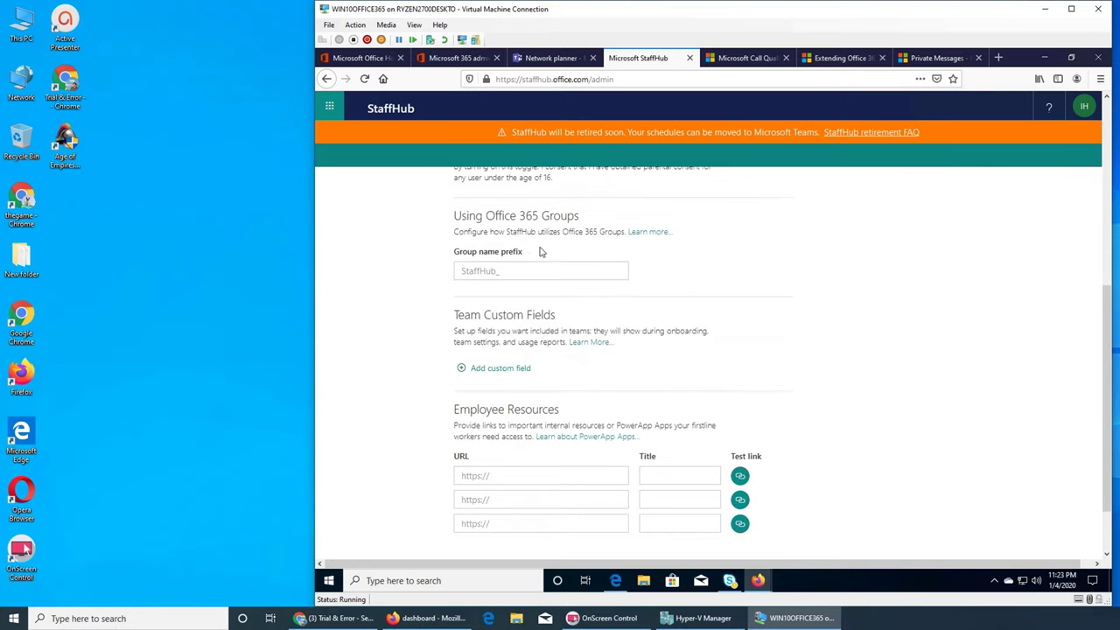
pyautogui.scroll(-1, 670, 383)
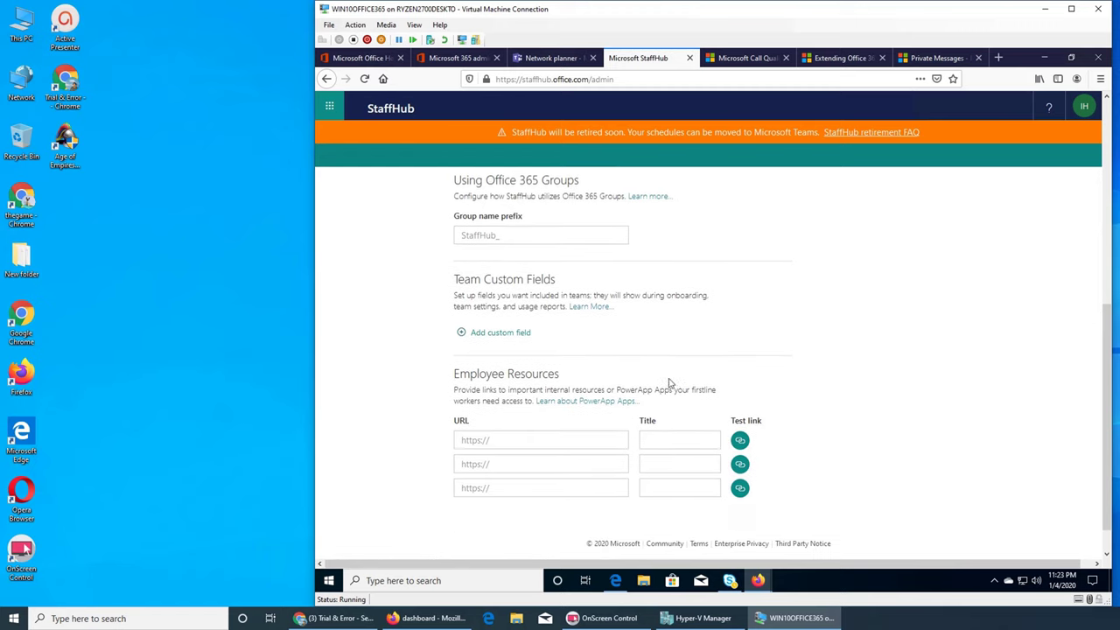
pyautogui.scroll(3, 670, 383)
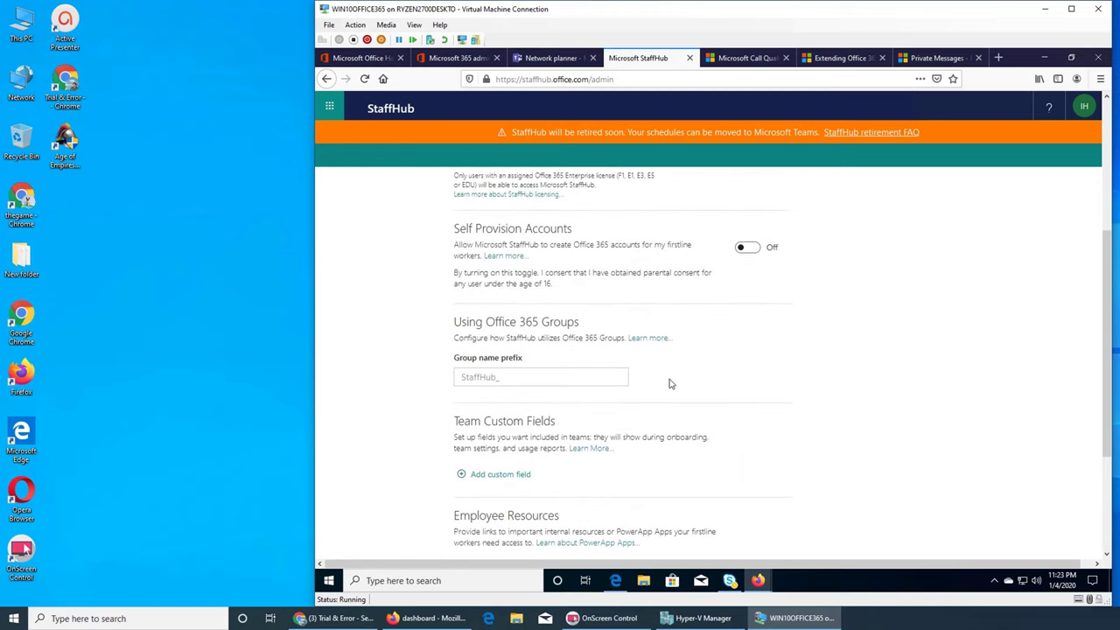
pyautogui.scroll(3, 670, 383)
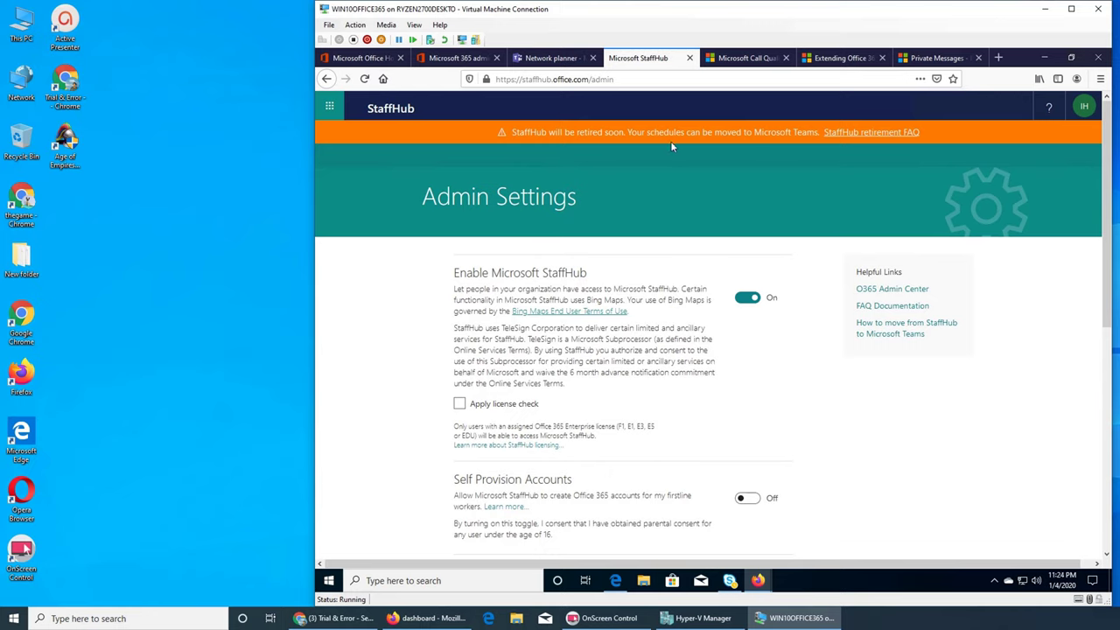
pyautogui.click(689, 58)
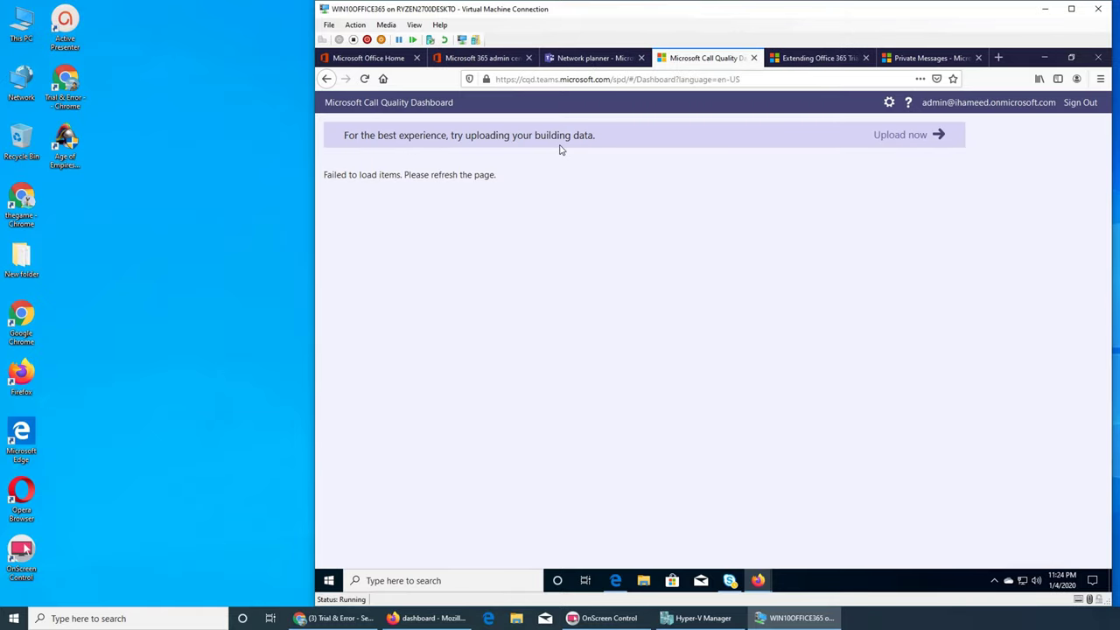
# Inspect the Call Quality Dashboard's building data upload page, close the dashboard, and return to the Teams admin center's Network planner
pyautogui.click(917, 138)
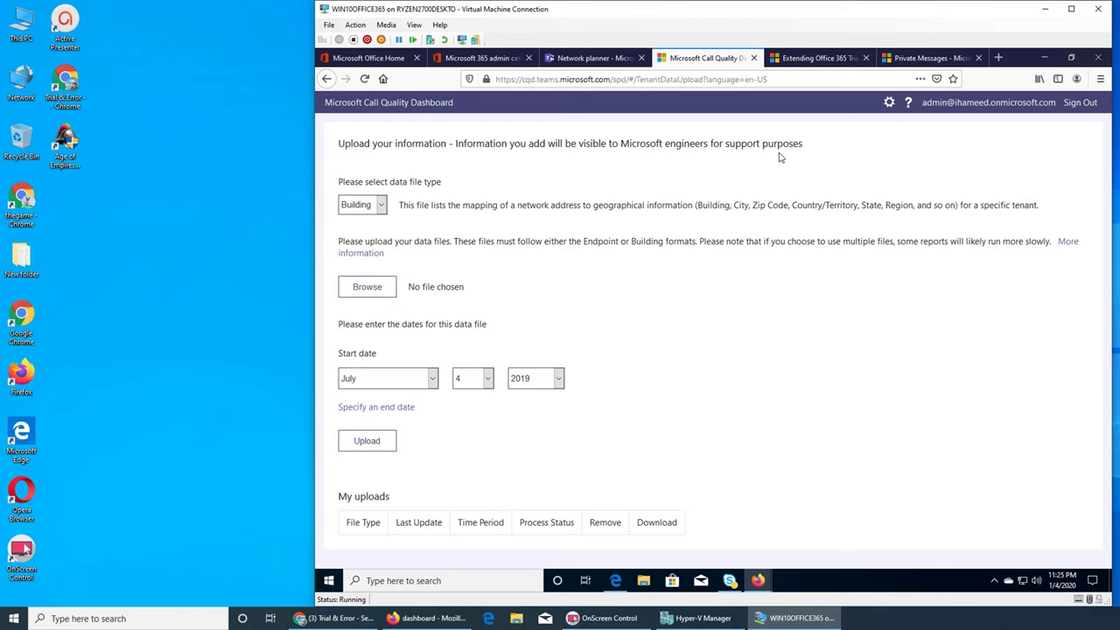
pyautogui.click(581, 58)
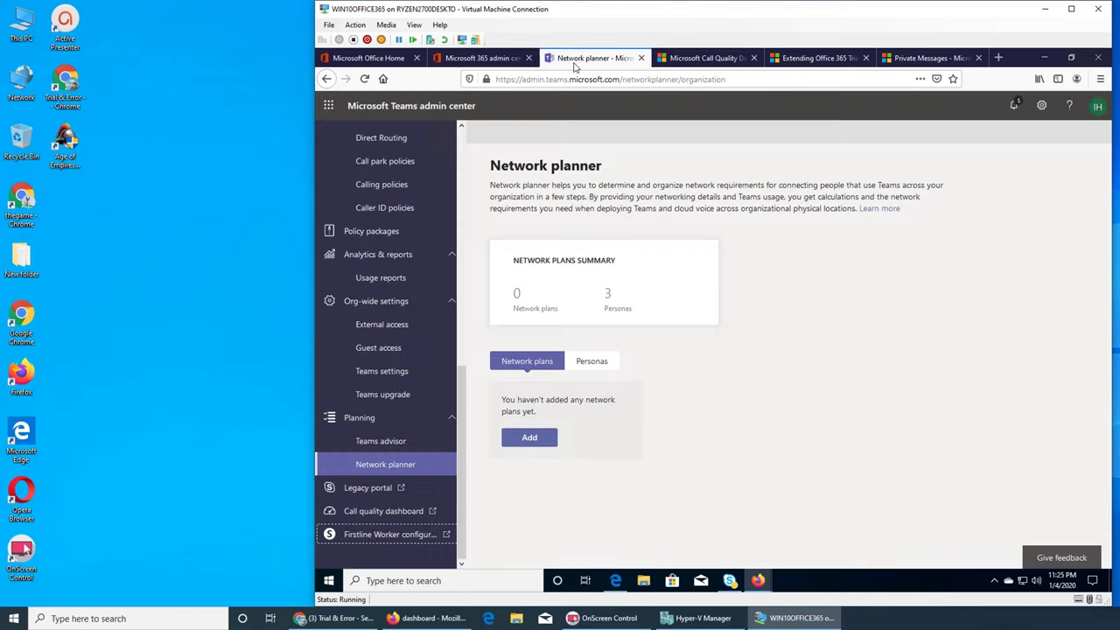
pyautogui.click(705, 59)
pyautogui.click(753, 59)
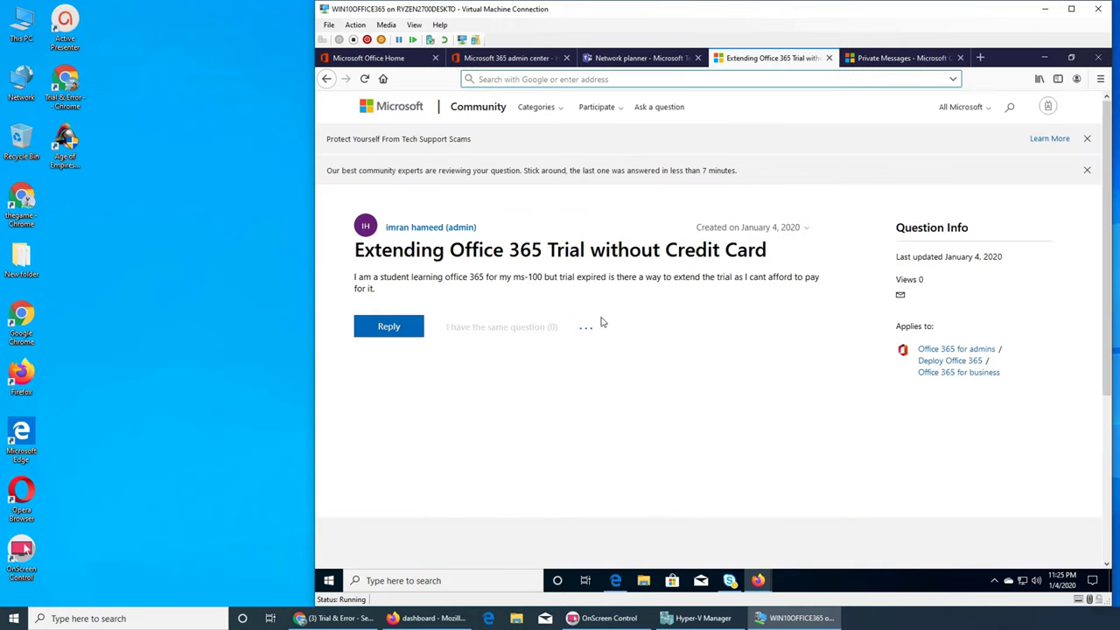
pyautogui.click(645, 58)
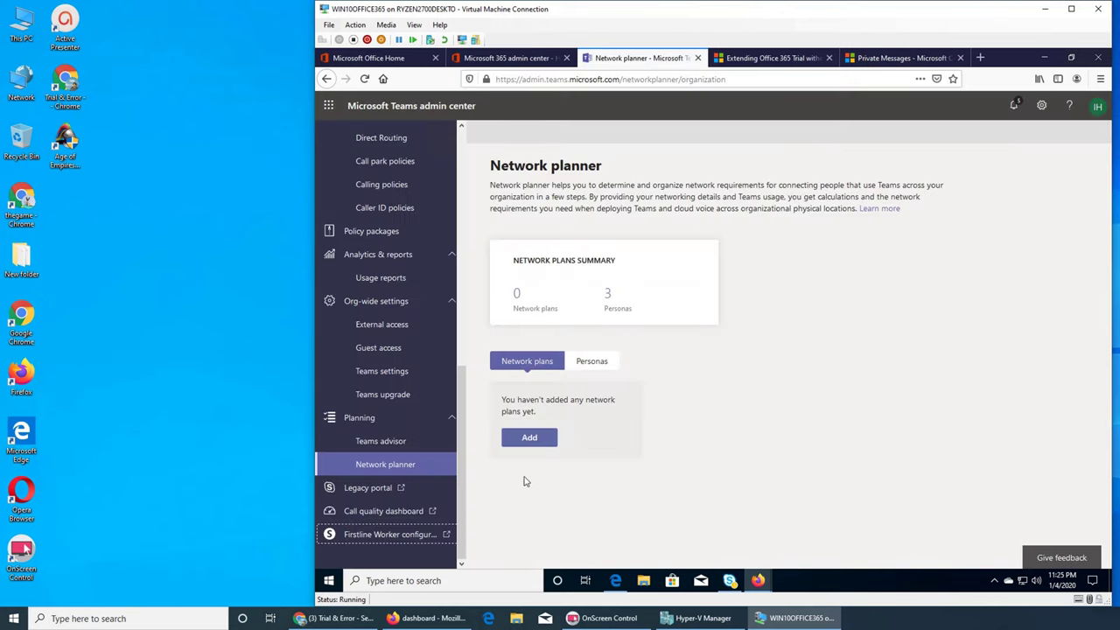